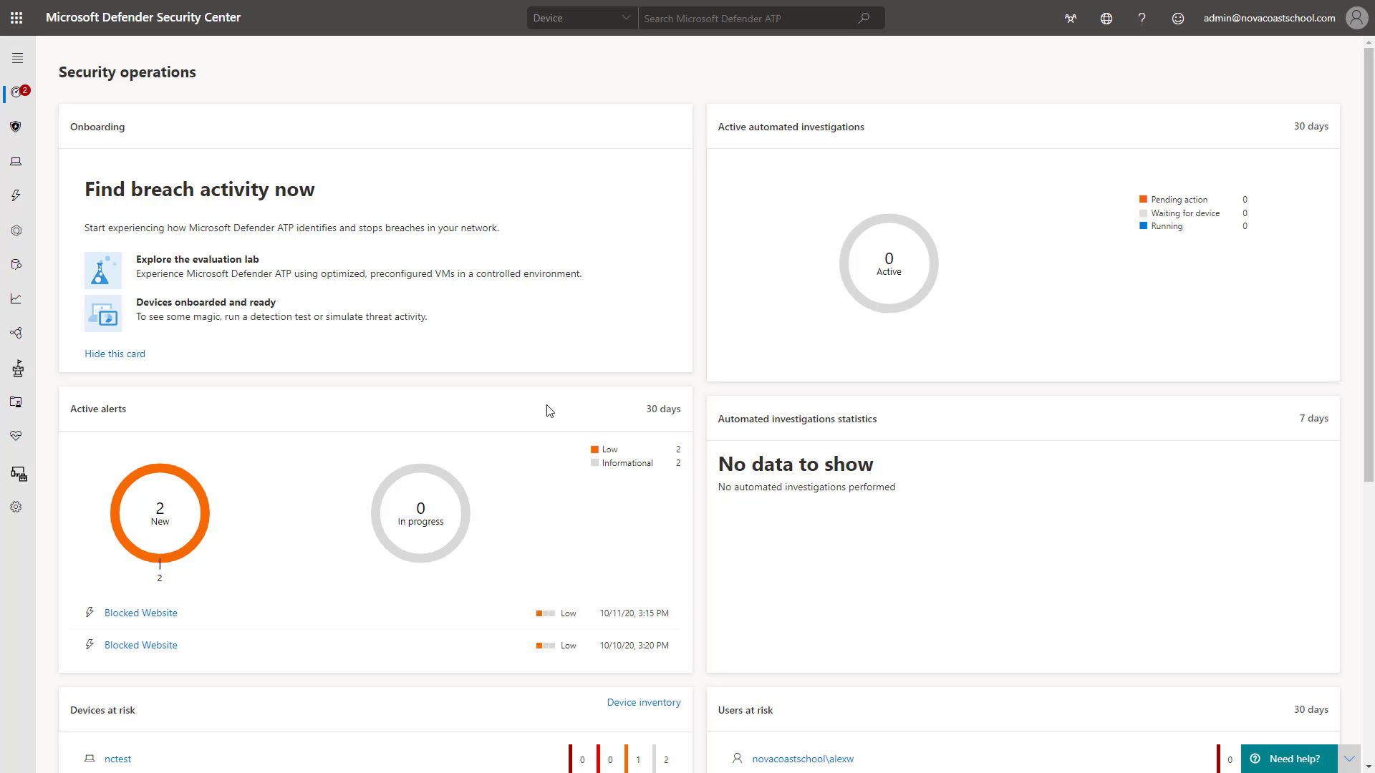
Open Threat & Vulnerability Management's Security recommendations list of 67 recommendations.
mouse_move(26, 368)
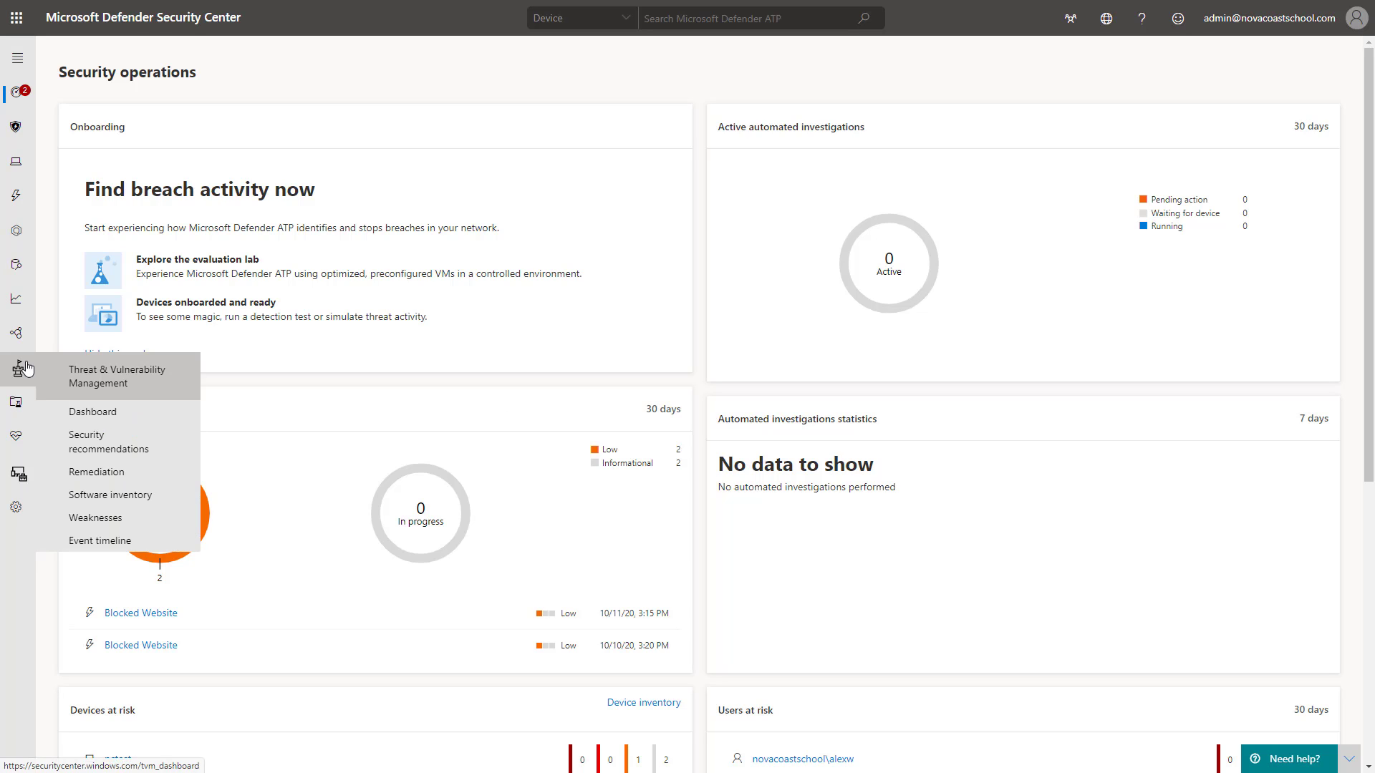
click(159, 451)
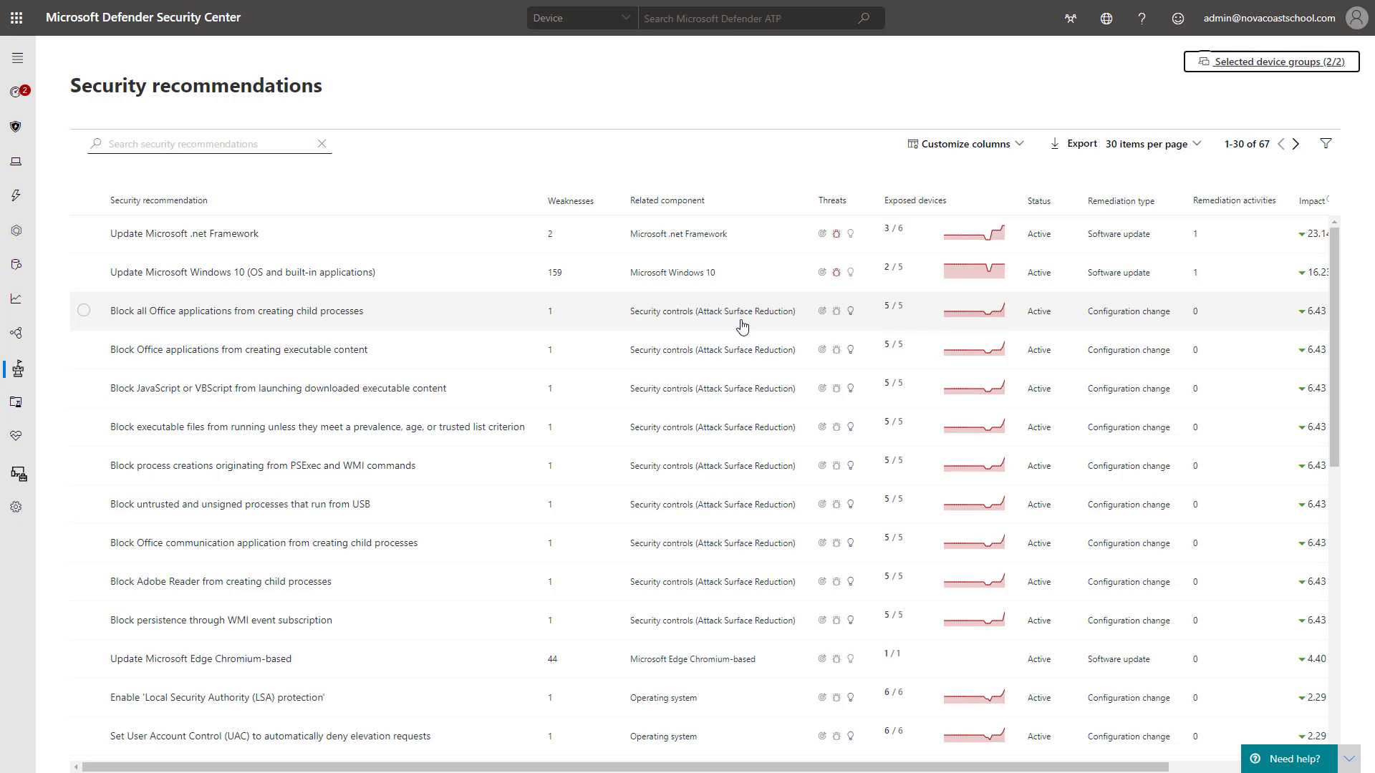
Open the 'Block all Office applications from creating child processes' recommendation and list its five exposed devices.
click(742, 326)
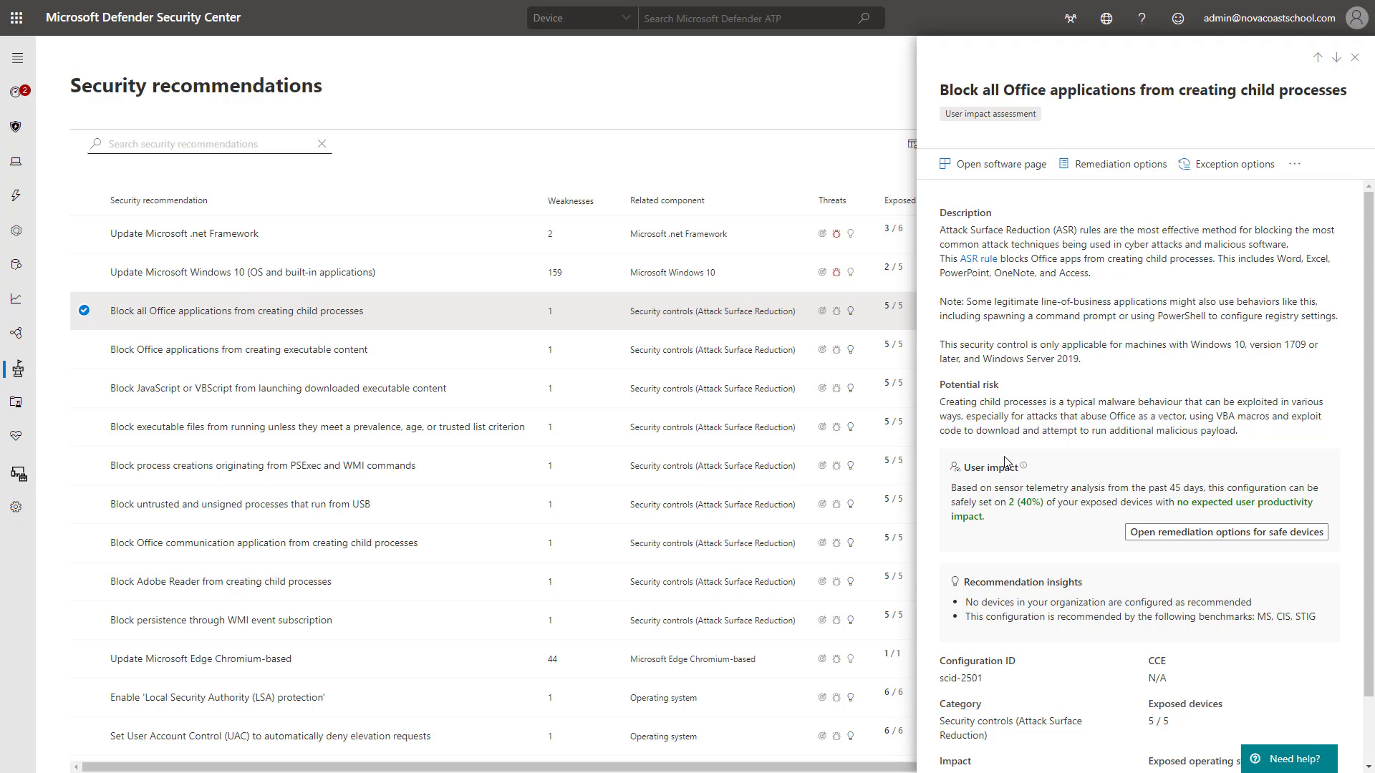
drag(961, 464, 1035, 478)
click(1040, 475)
scroll(1076, 511, down, 1)
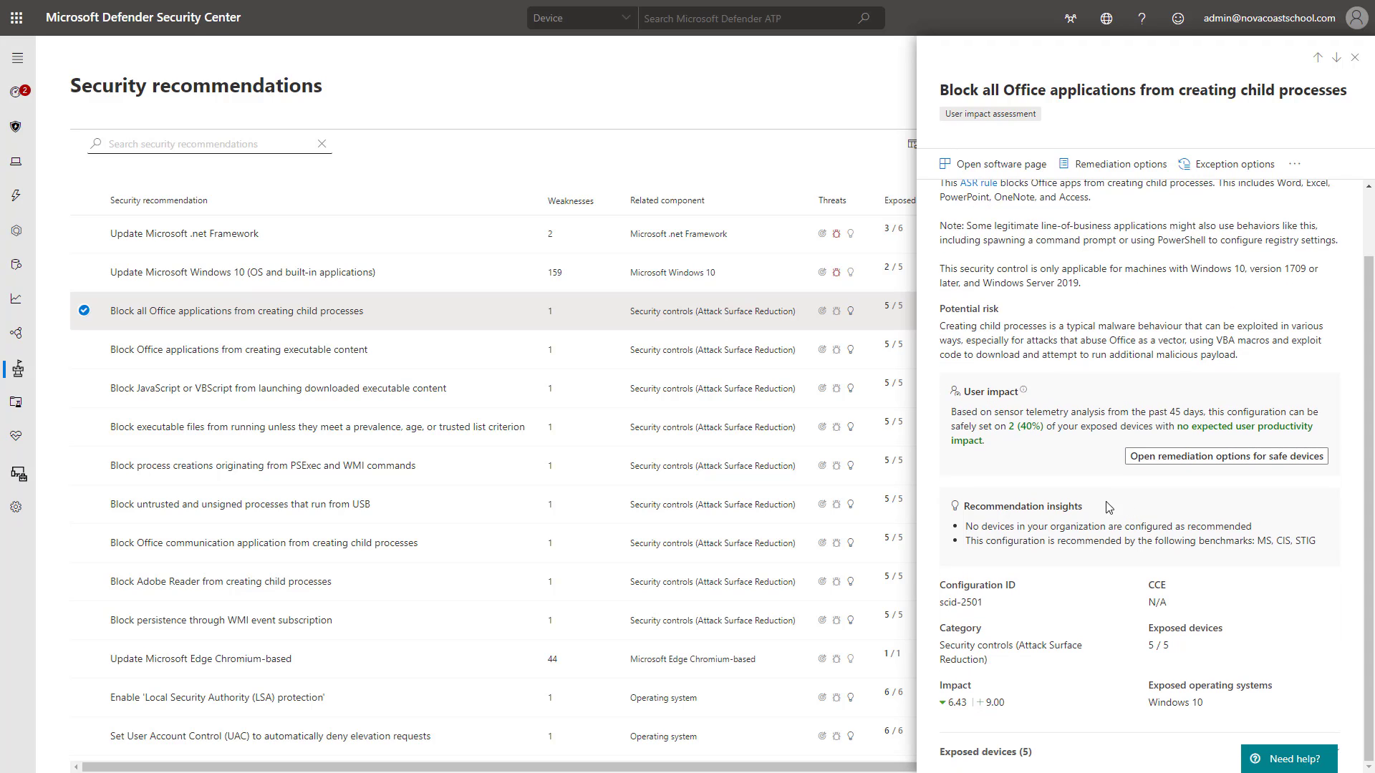
click(962, 753)
scroll(1085, 660, down, 2)
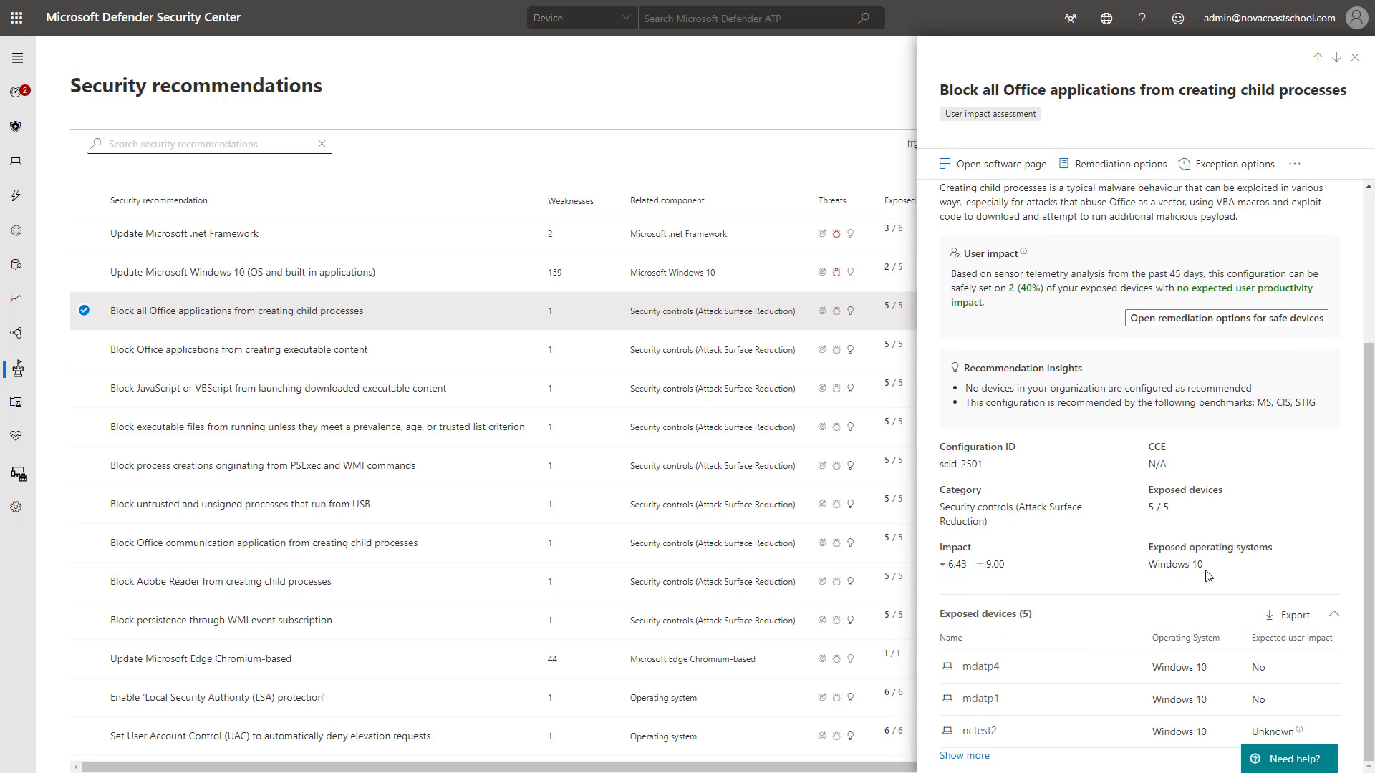
scroll(1133, 577, up, 3)
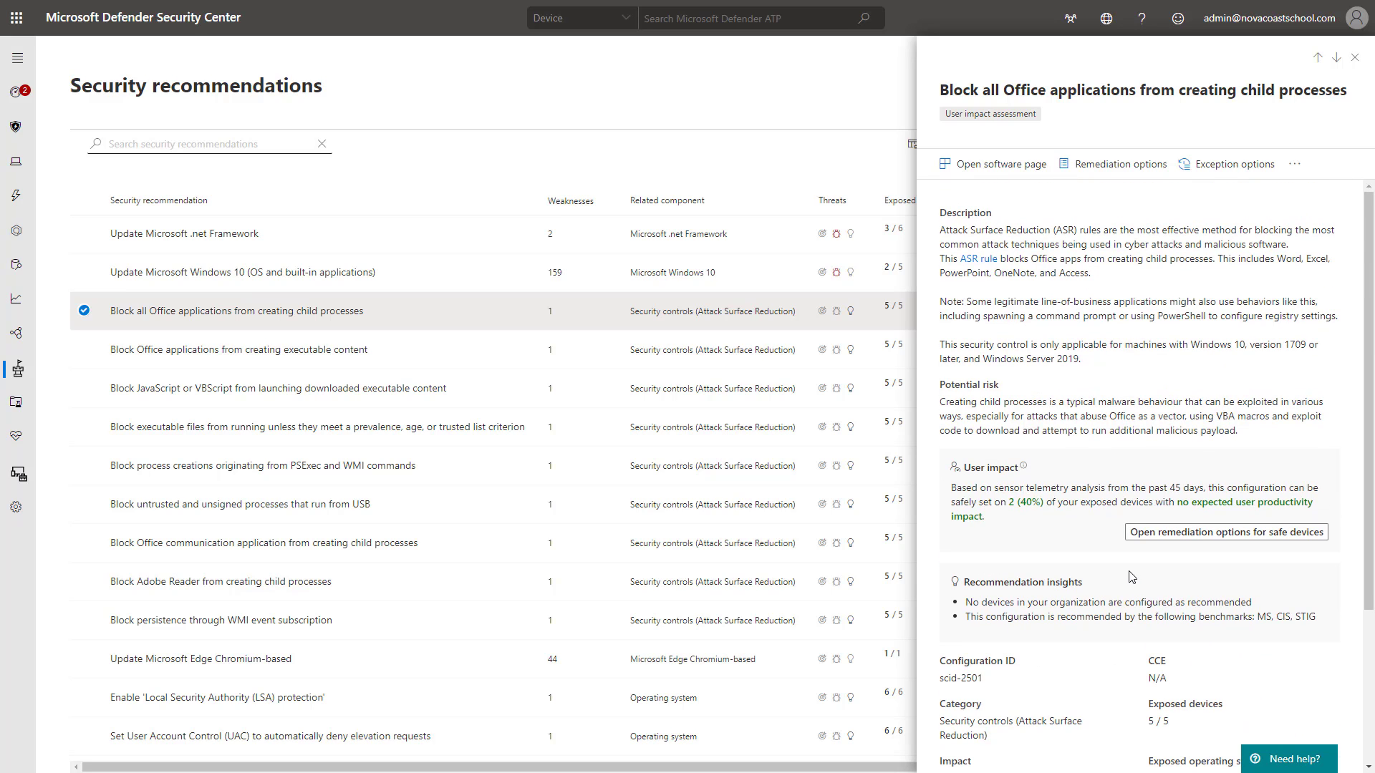
click(1160, 542)
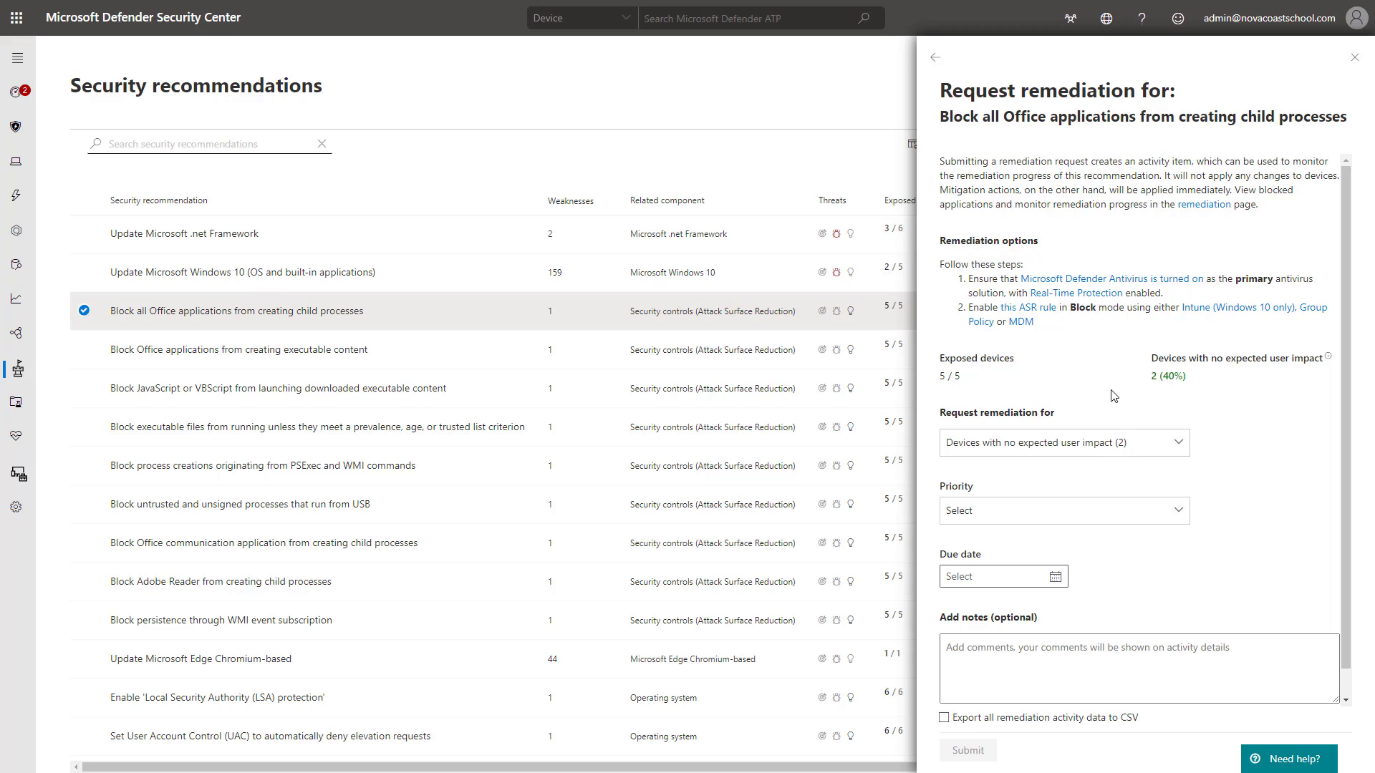
scroll(1191, 392, down, 1)
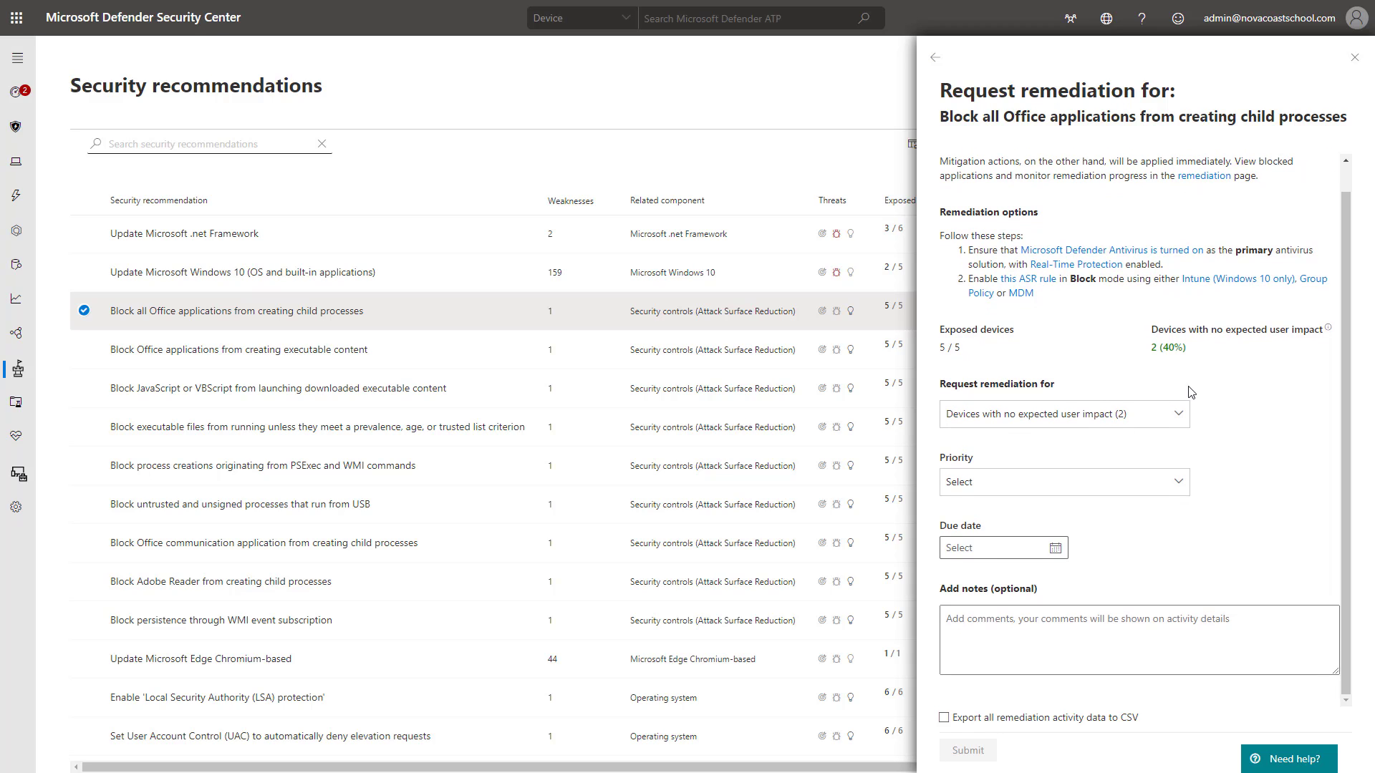
click(1174, 422)
click(1248, 444)
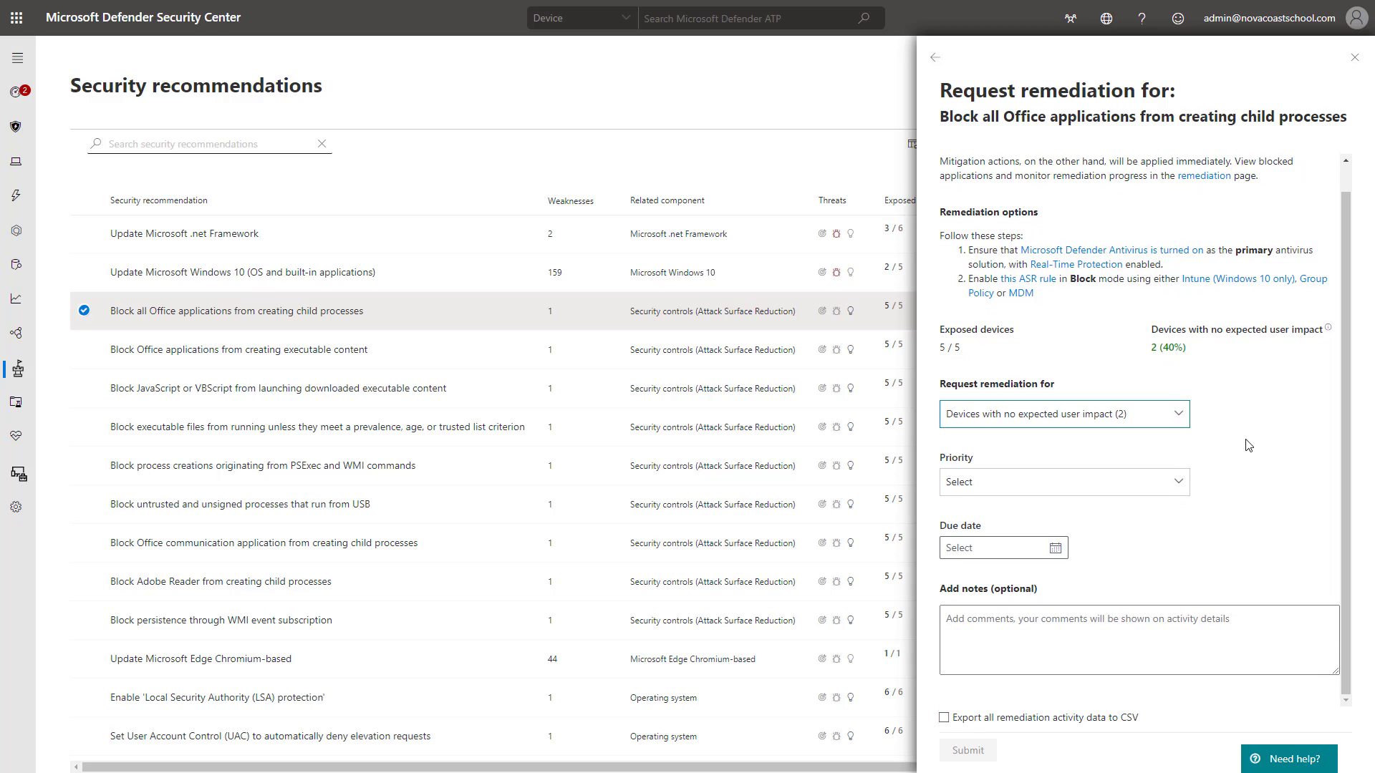
scroll(1360, 398, up, 1)
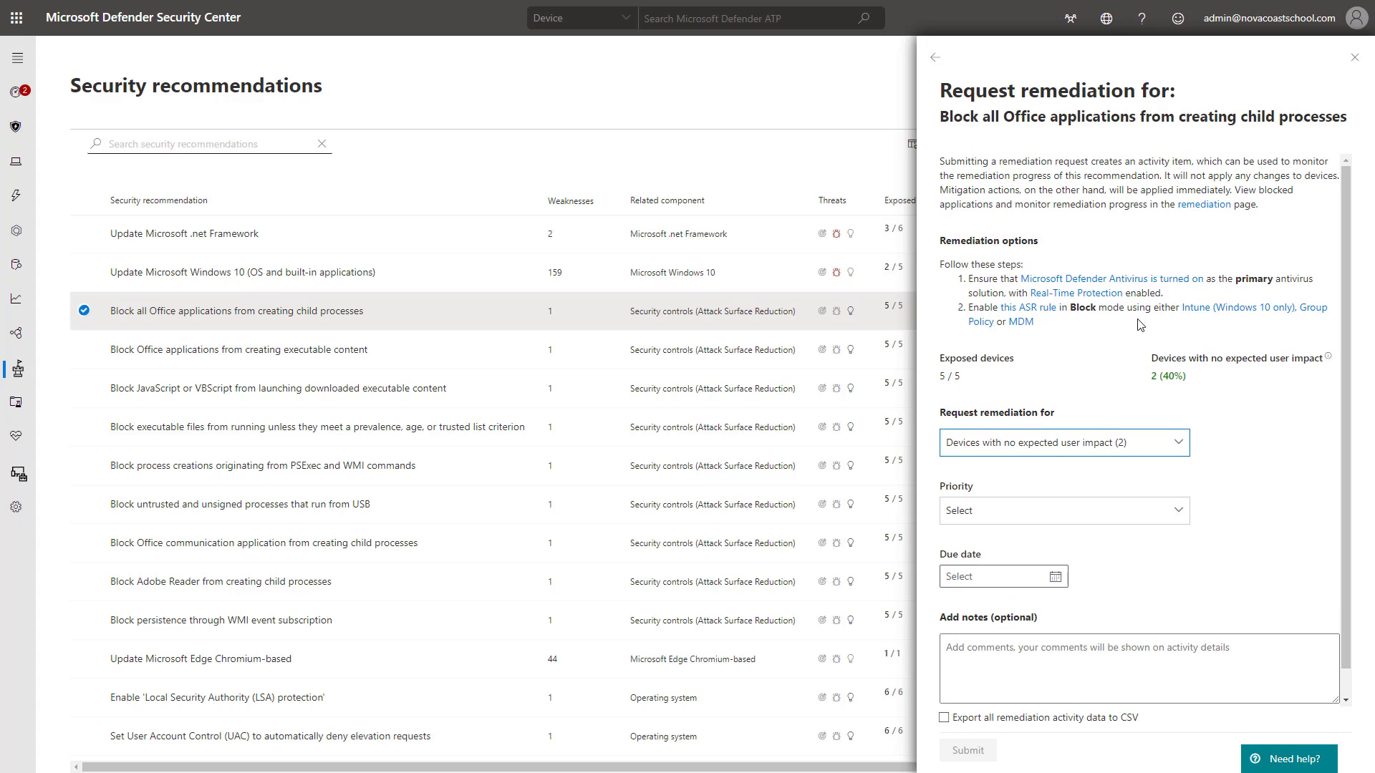
scroll(1161, 335, down, 1)
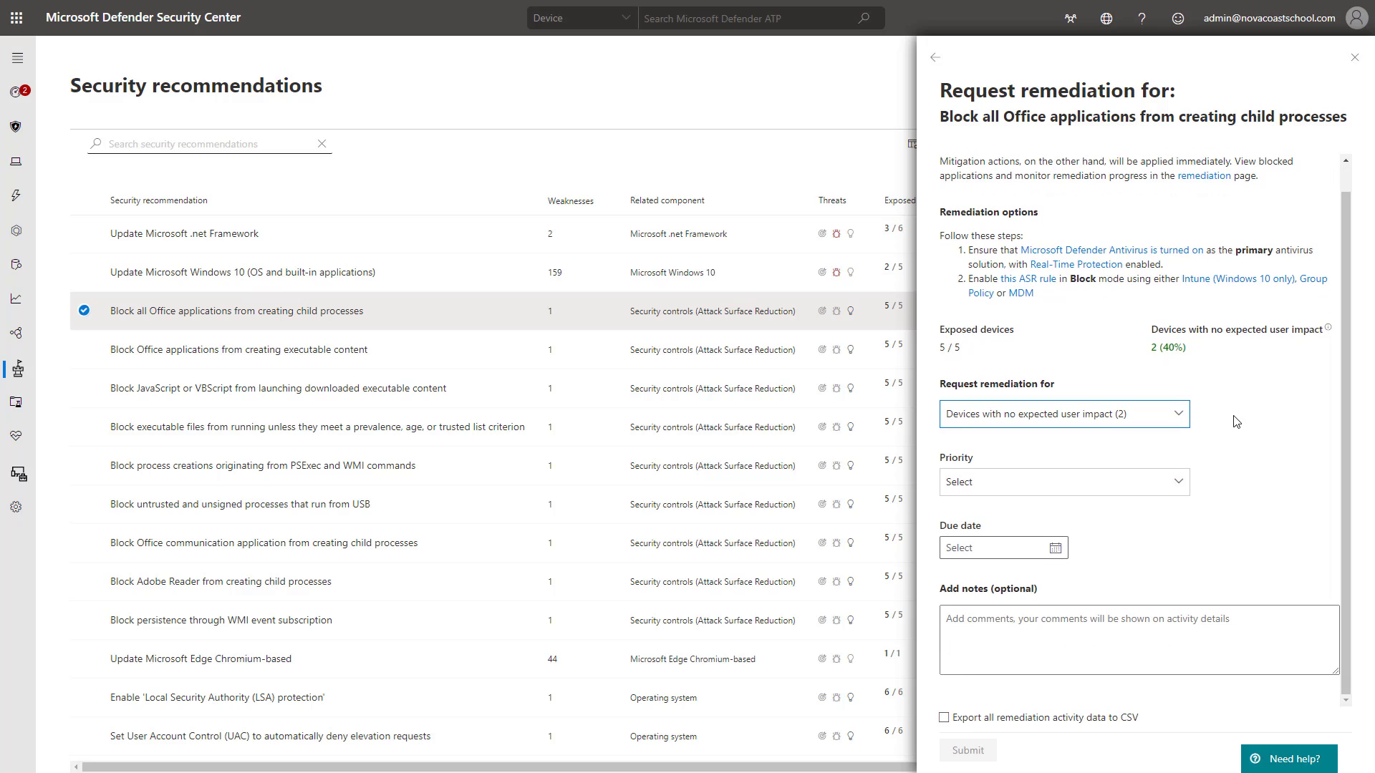
scroll(1120, 466, up, 1)
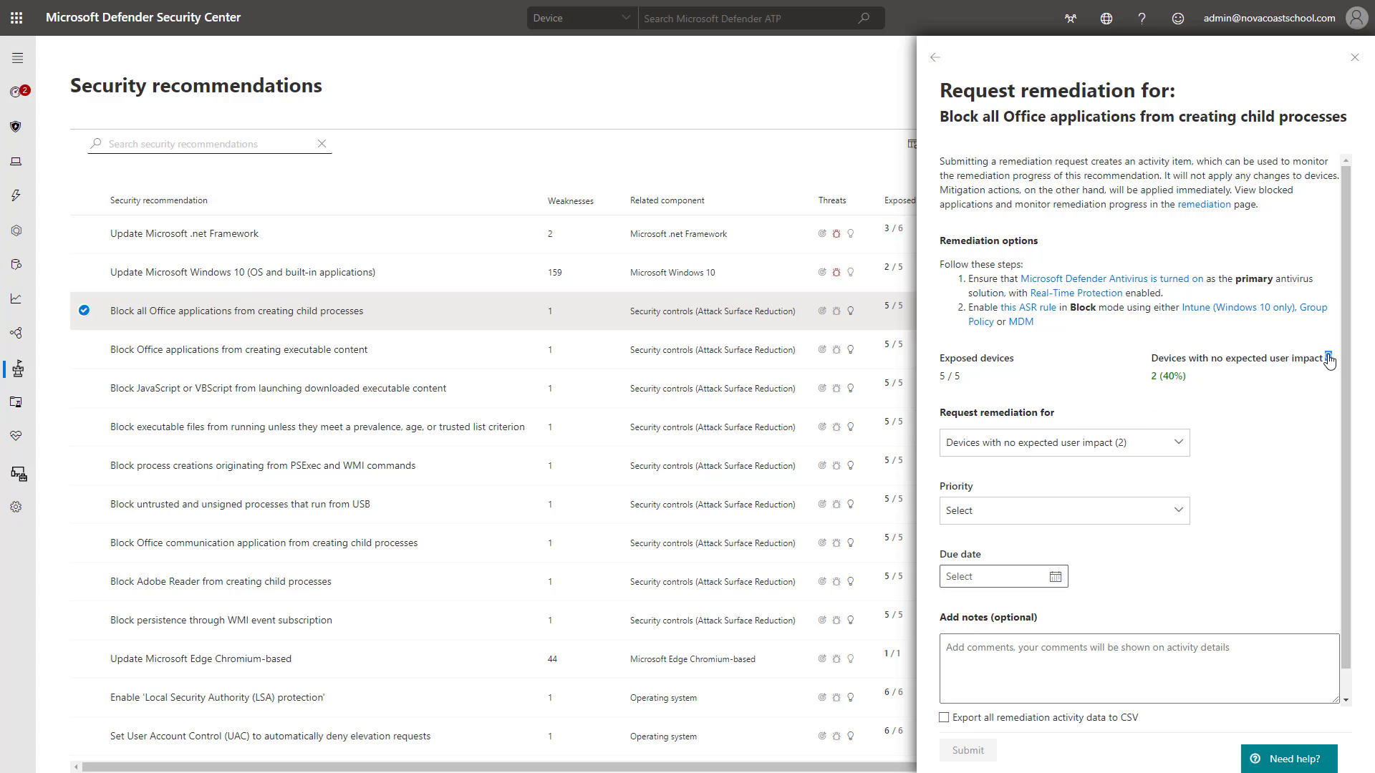
mouse_move(1329, 358)
scroll(1212, 373, down, 1)
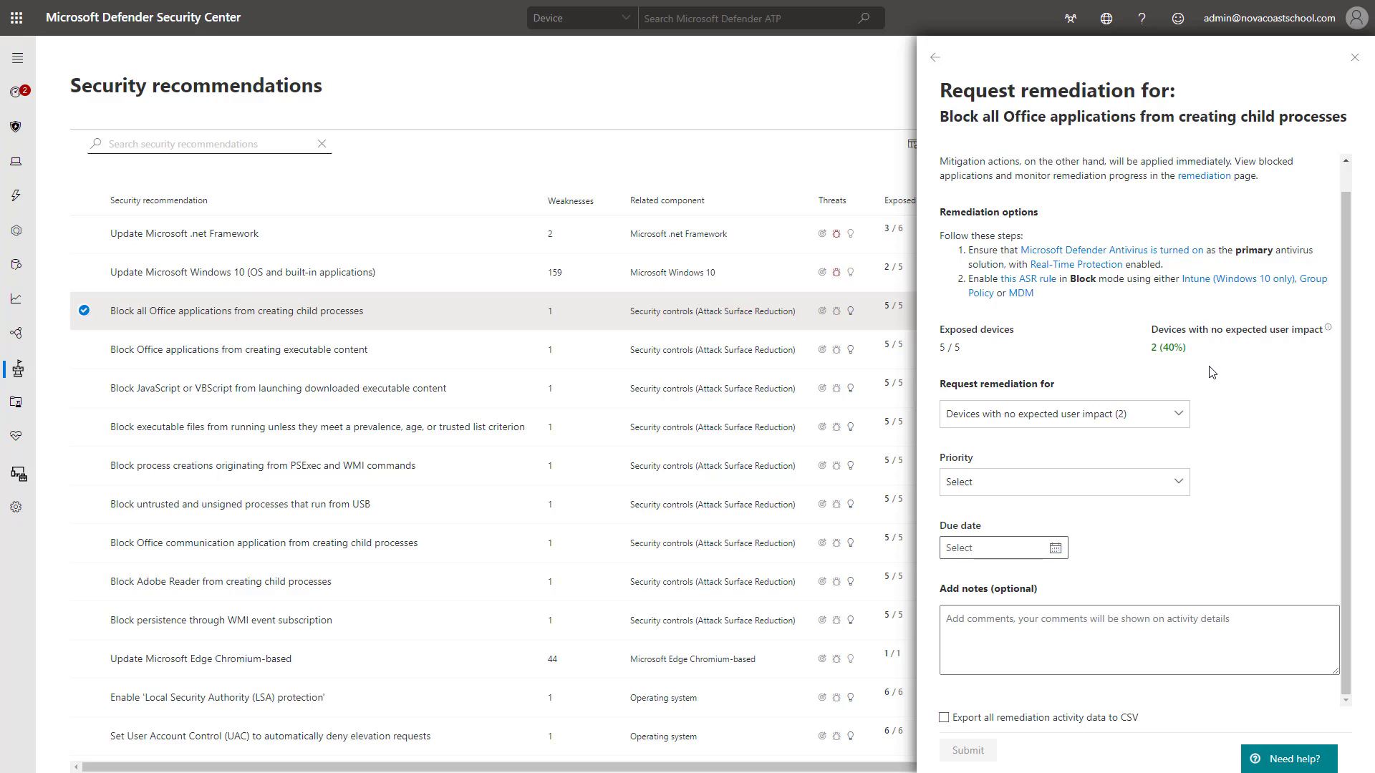
In Endpoint Manager admin center, go to Endpoint security > Attack surface reduction.
key(alt+Tab)
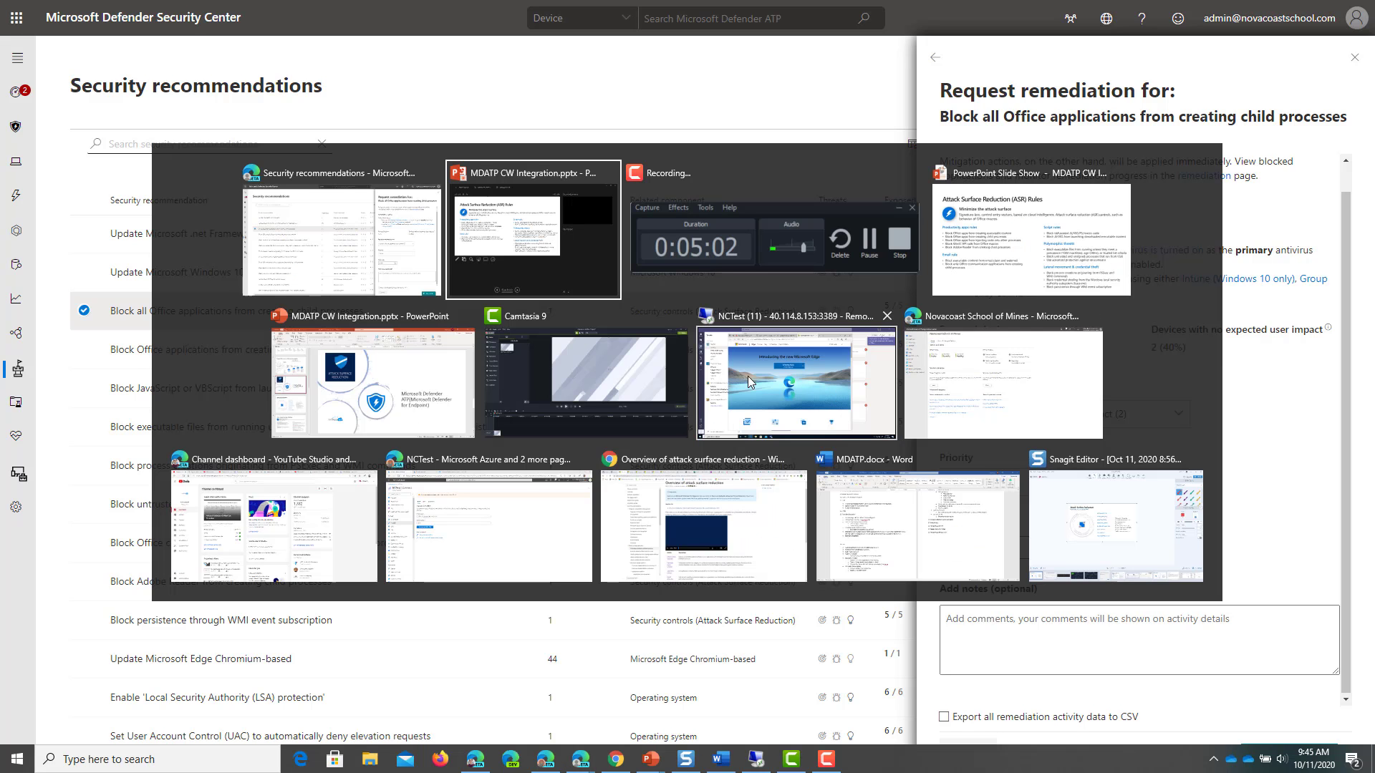
click(983, 425)
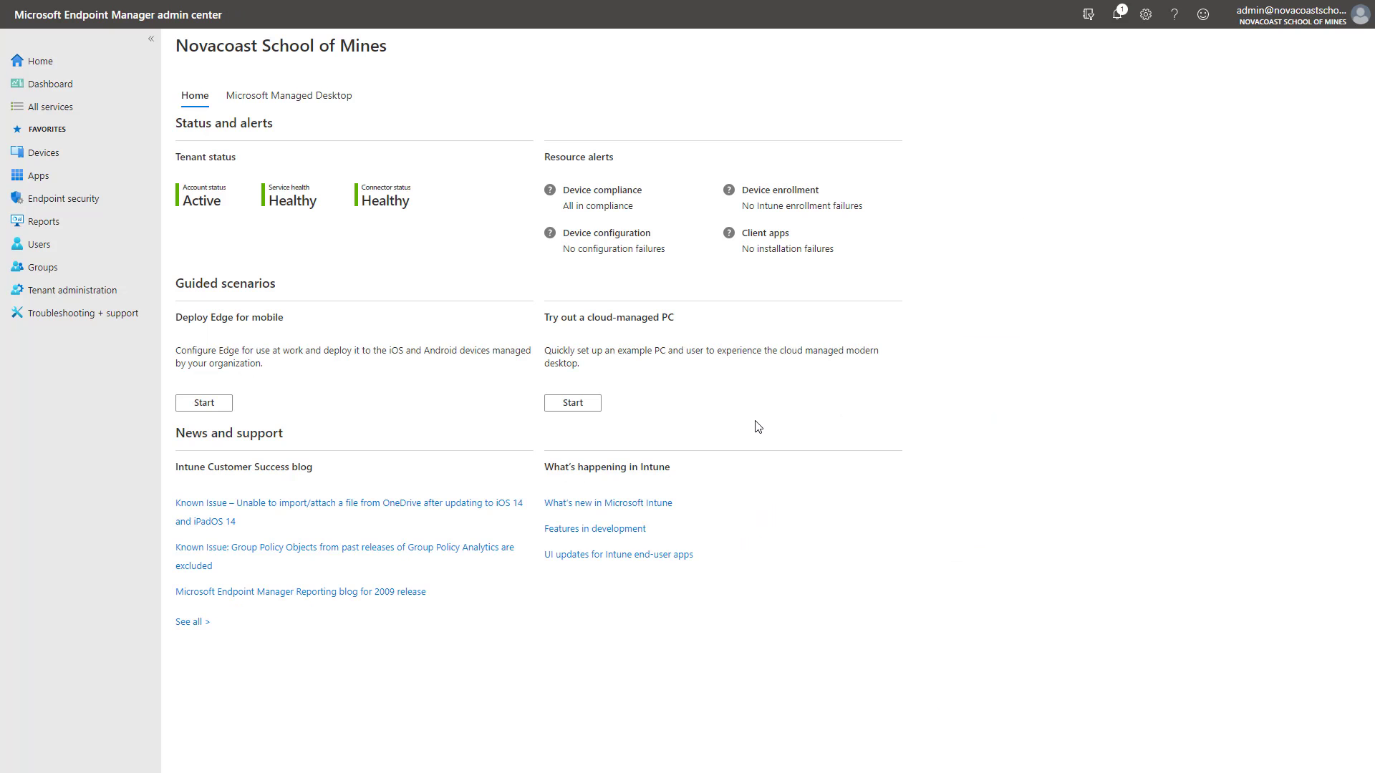
click(84, 221)
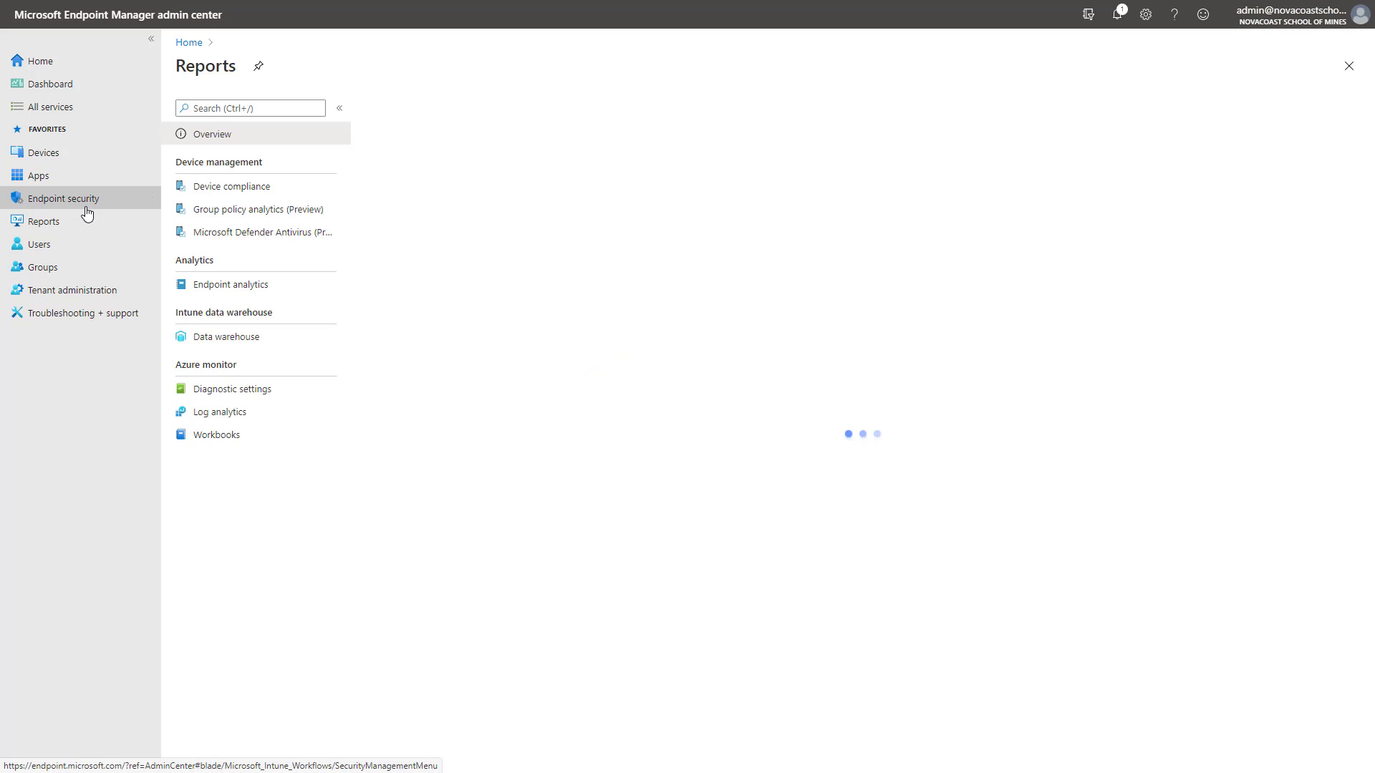
click(86, 207)
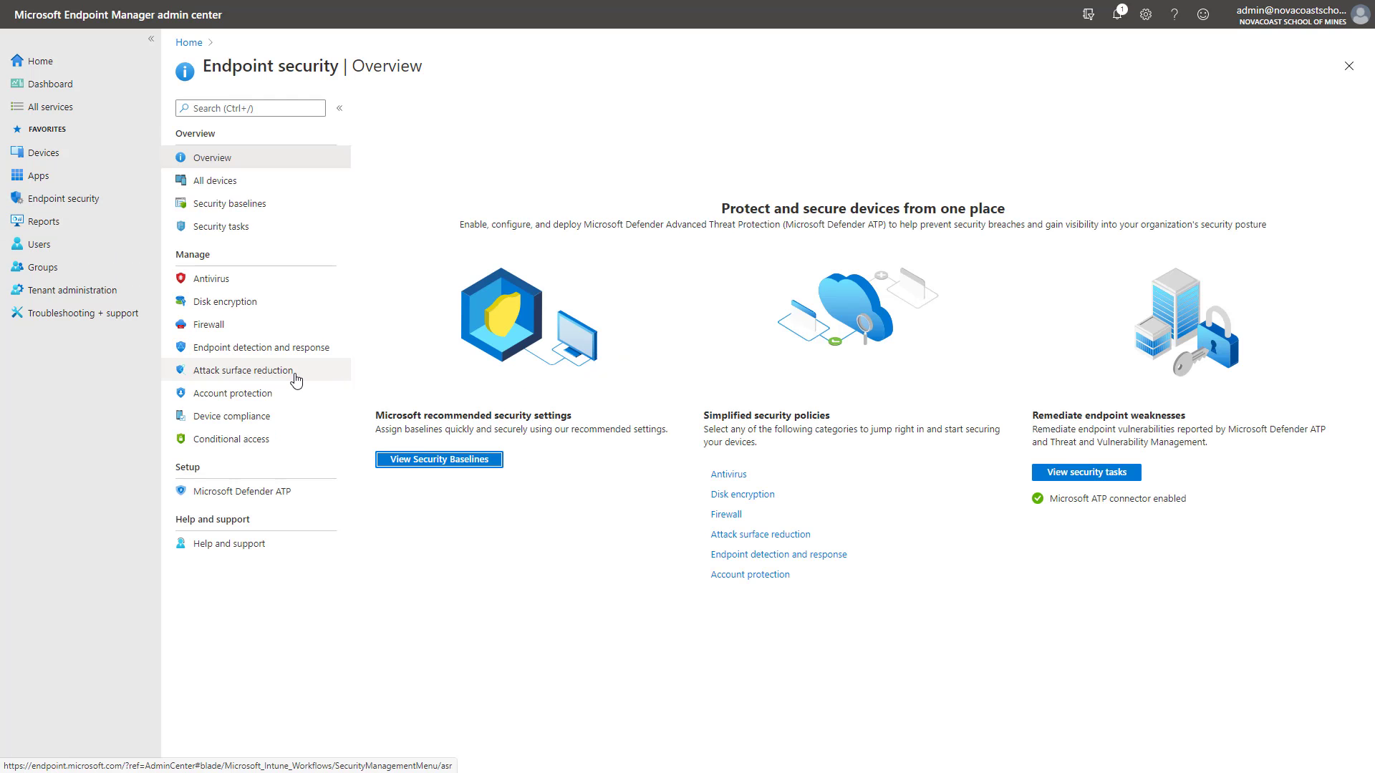
click(296, 380)
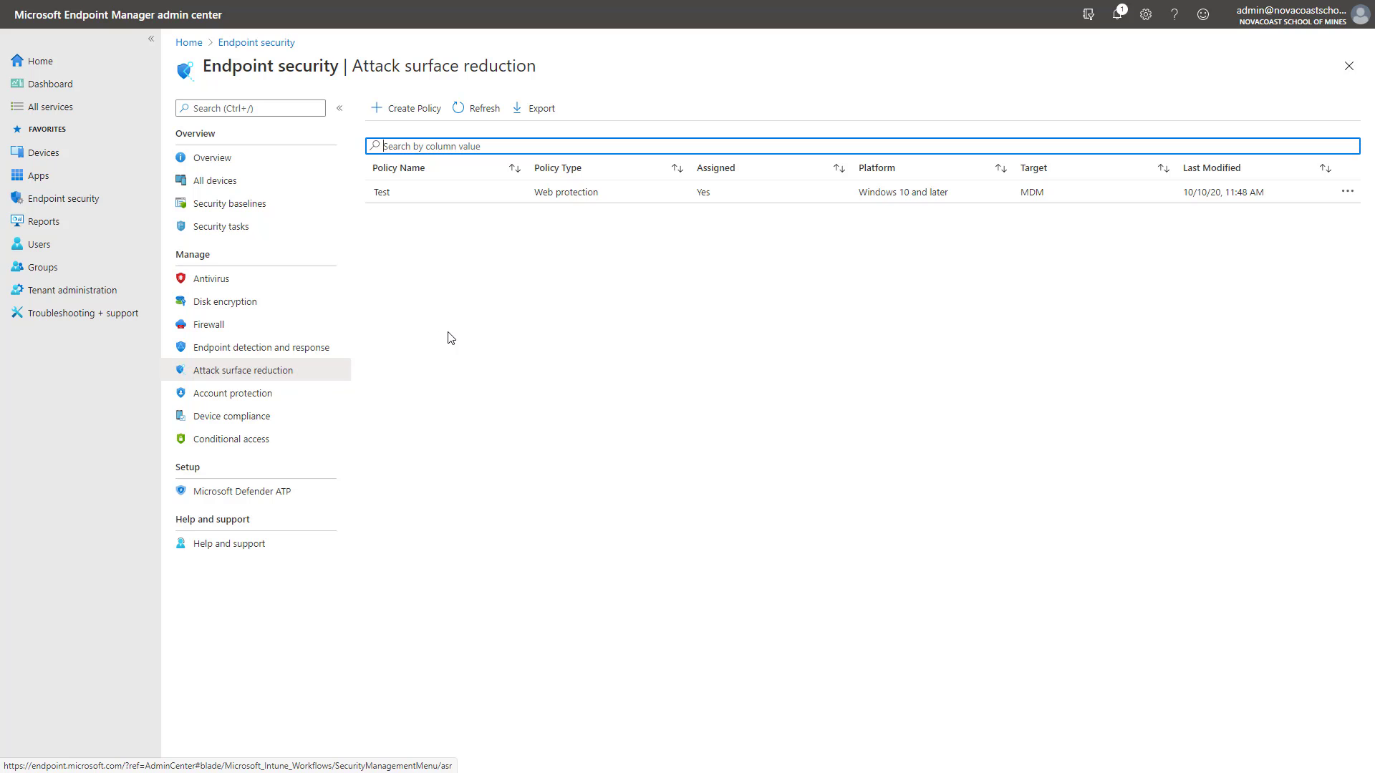
Create a Windows 10 and later policy using the Attack surface reduction rules profile.
click(402, 106)
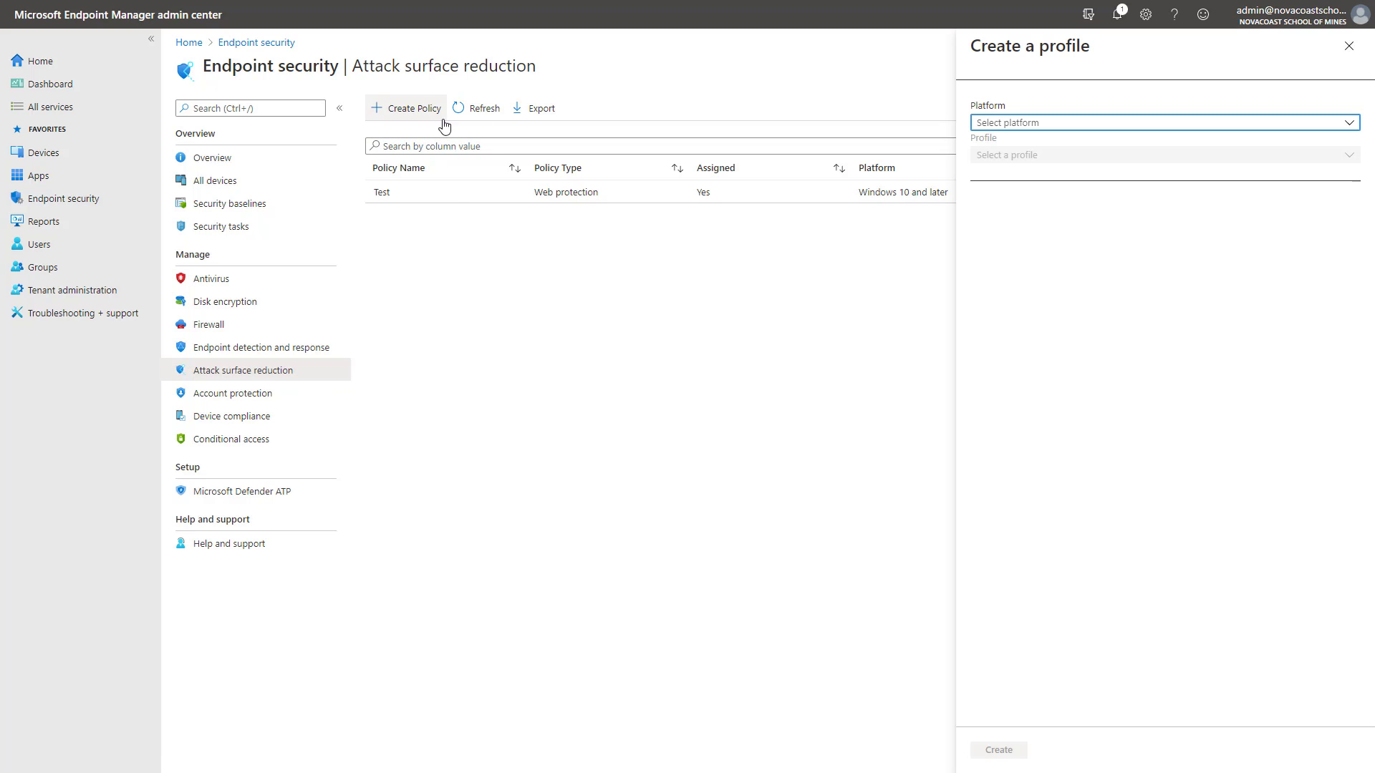
click(1075, 122)
click(1028, 138)
click(1072, 159)
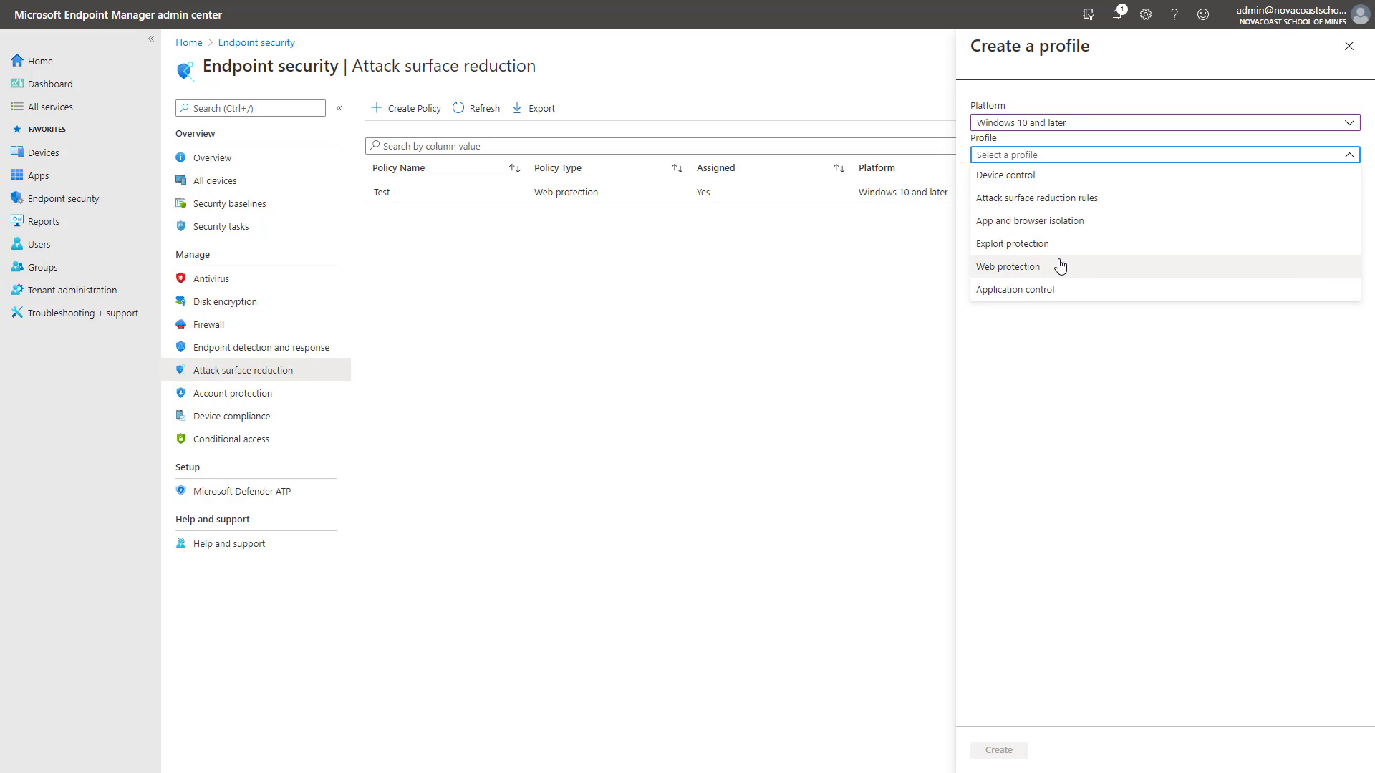
click(1098, 208)
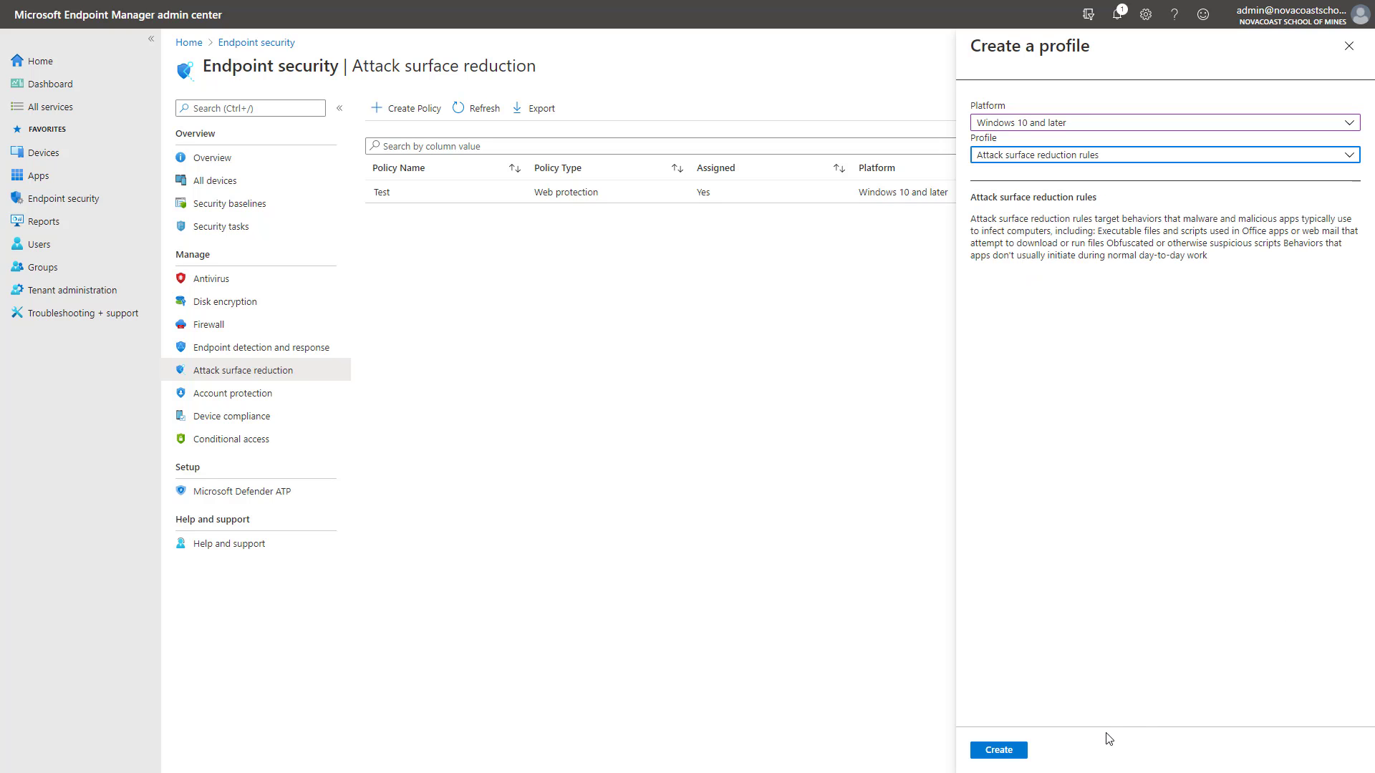
click(1006, 754)
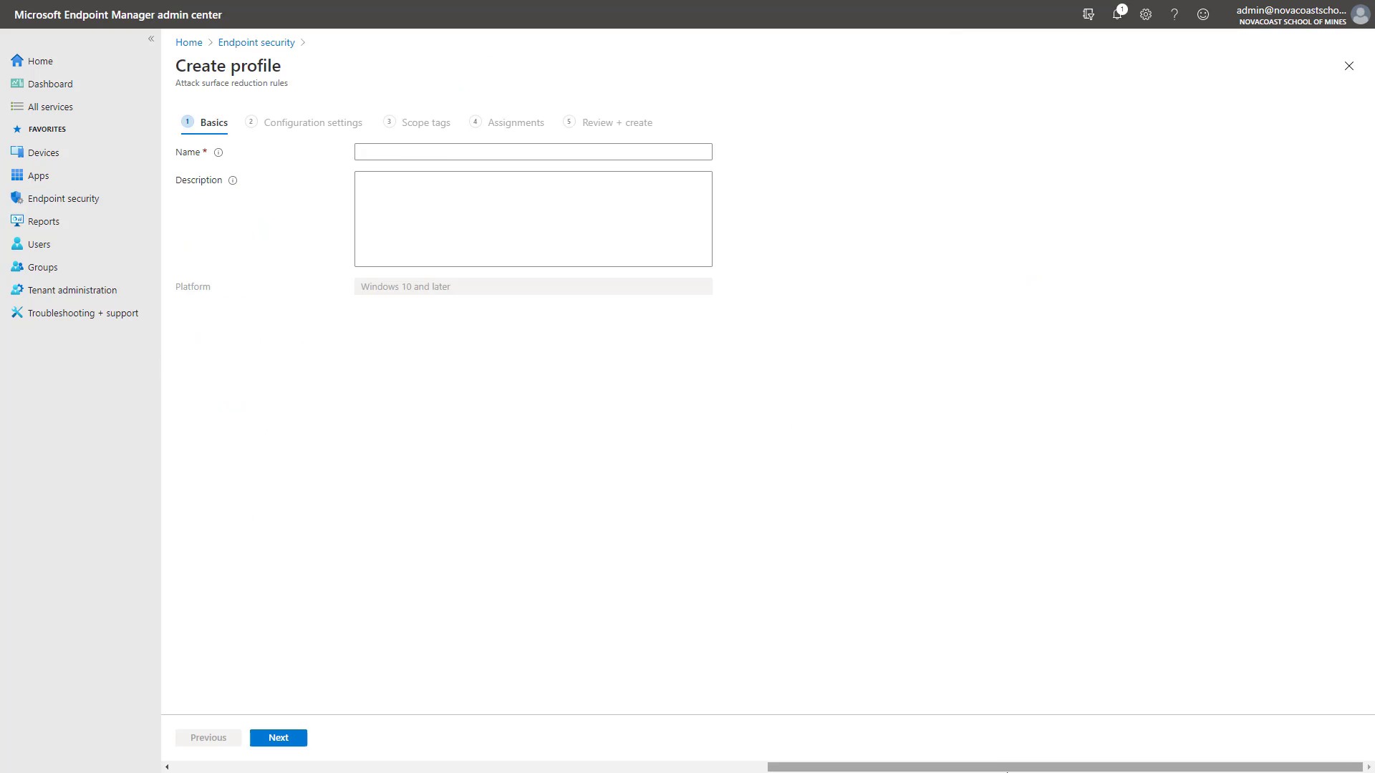
Name the profile 'ASR Rules' and continue to its configuration settings.
click(479, 150)
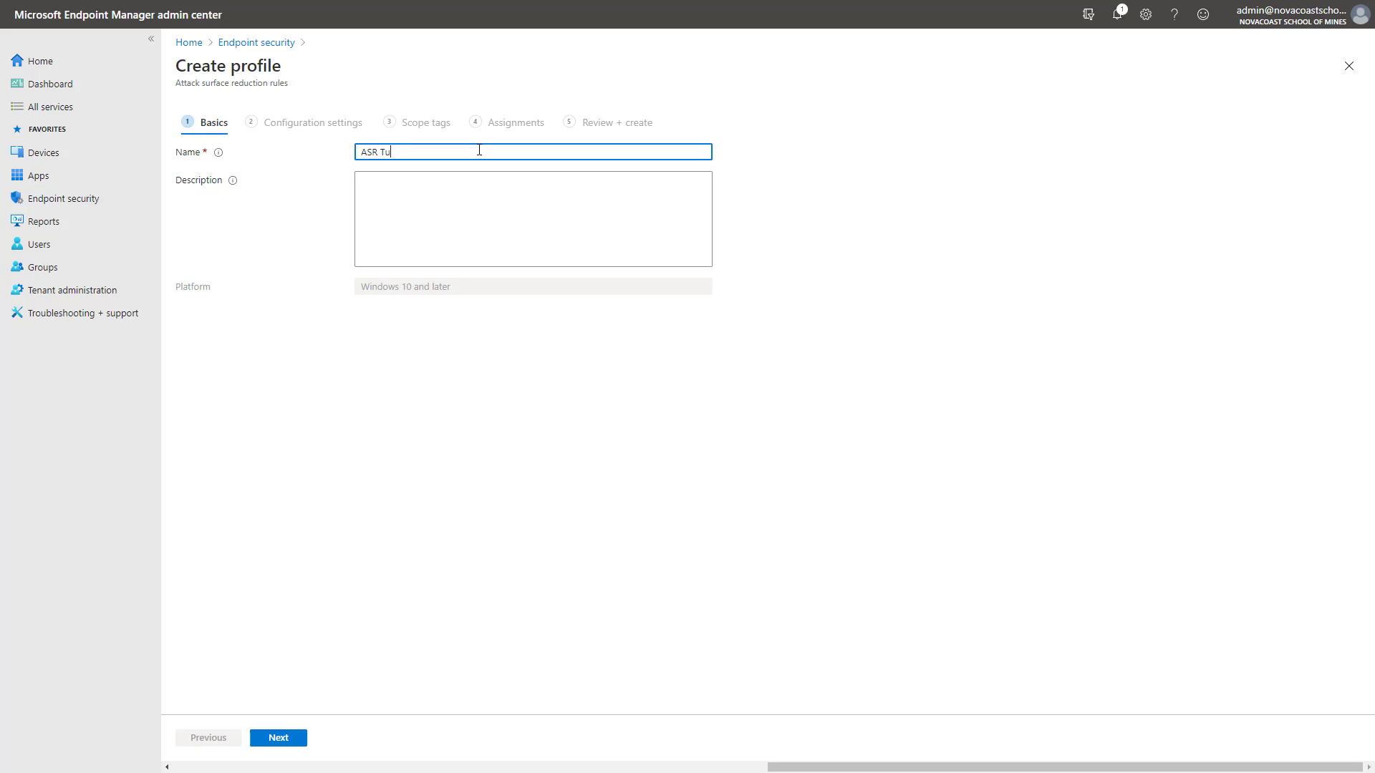
text(ASR Tu)
key(BackSpace)
key(BackSpace)
text(Ru)
click(290, 739)
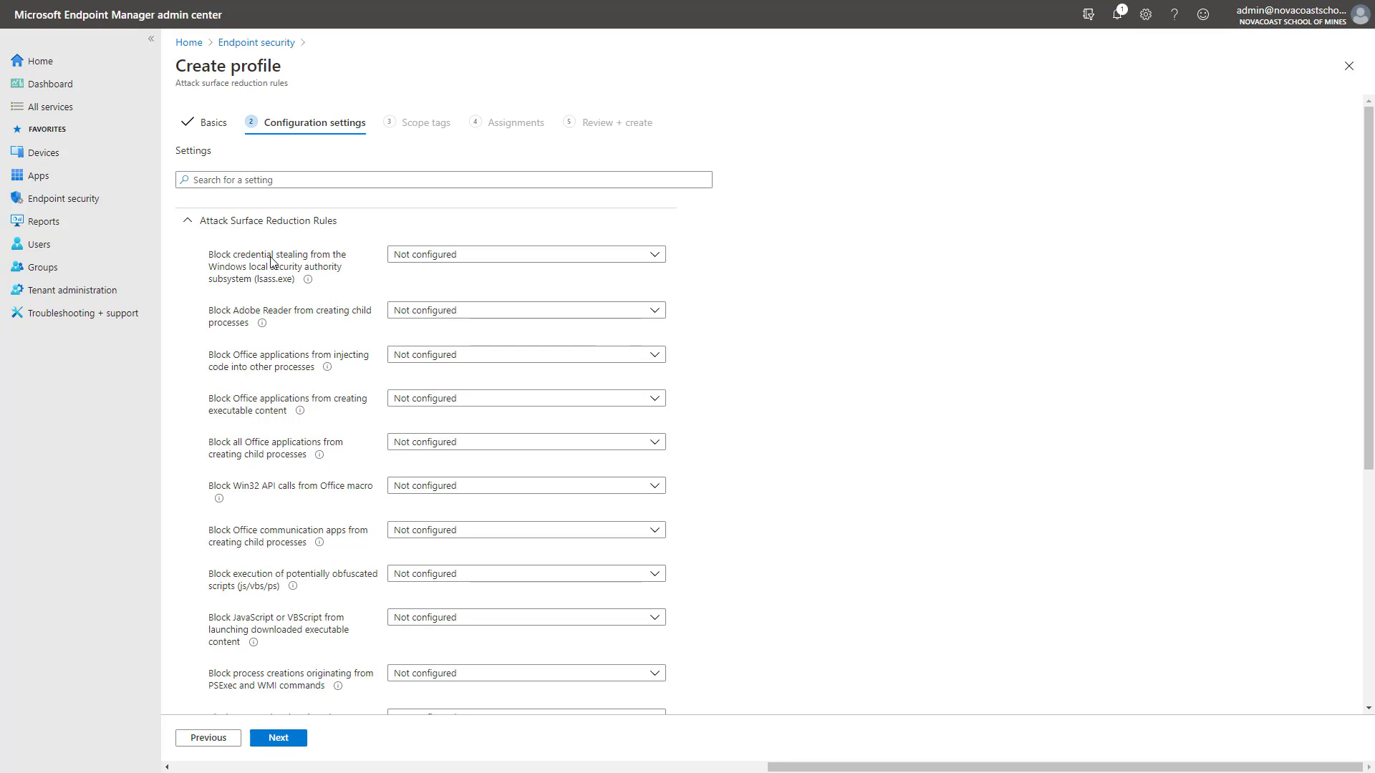
mouse_move(304, 280)
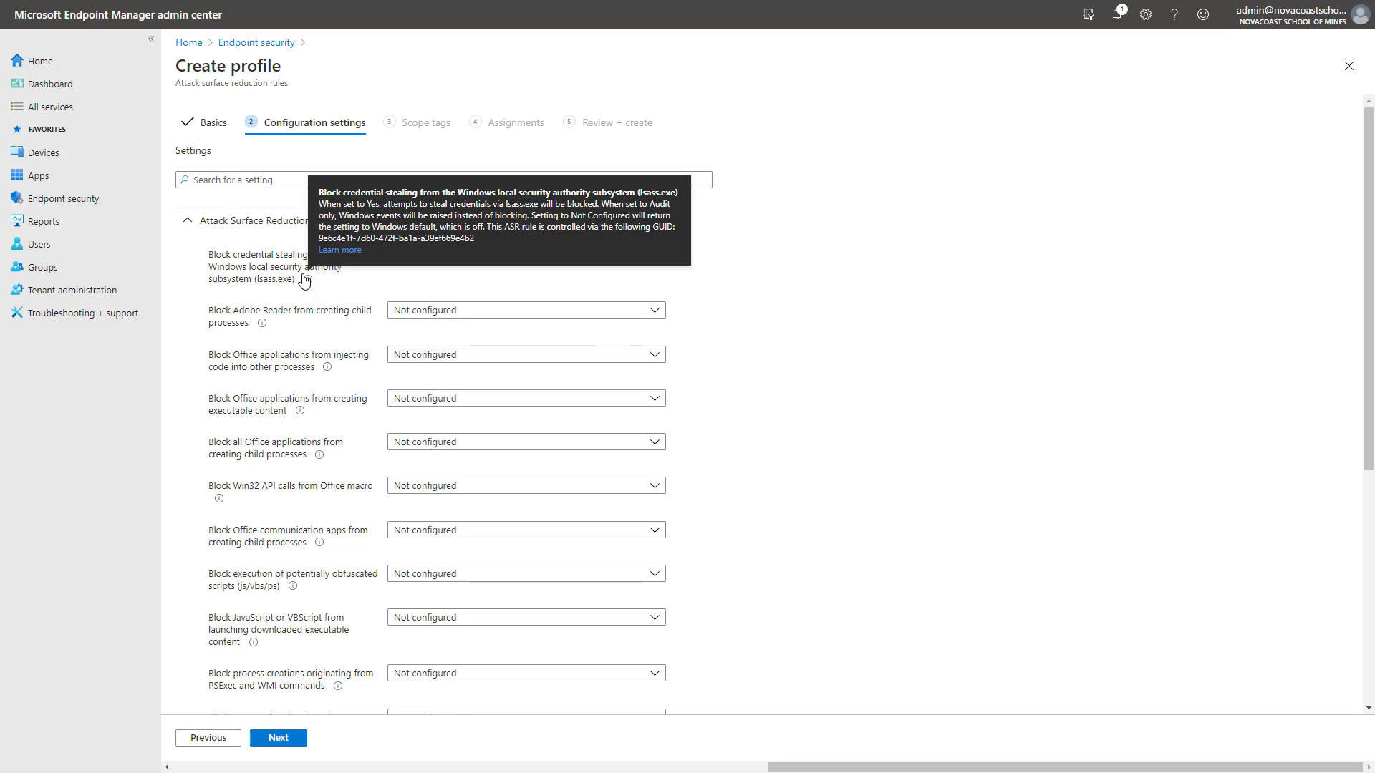
click(430, 256)
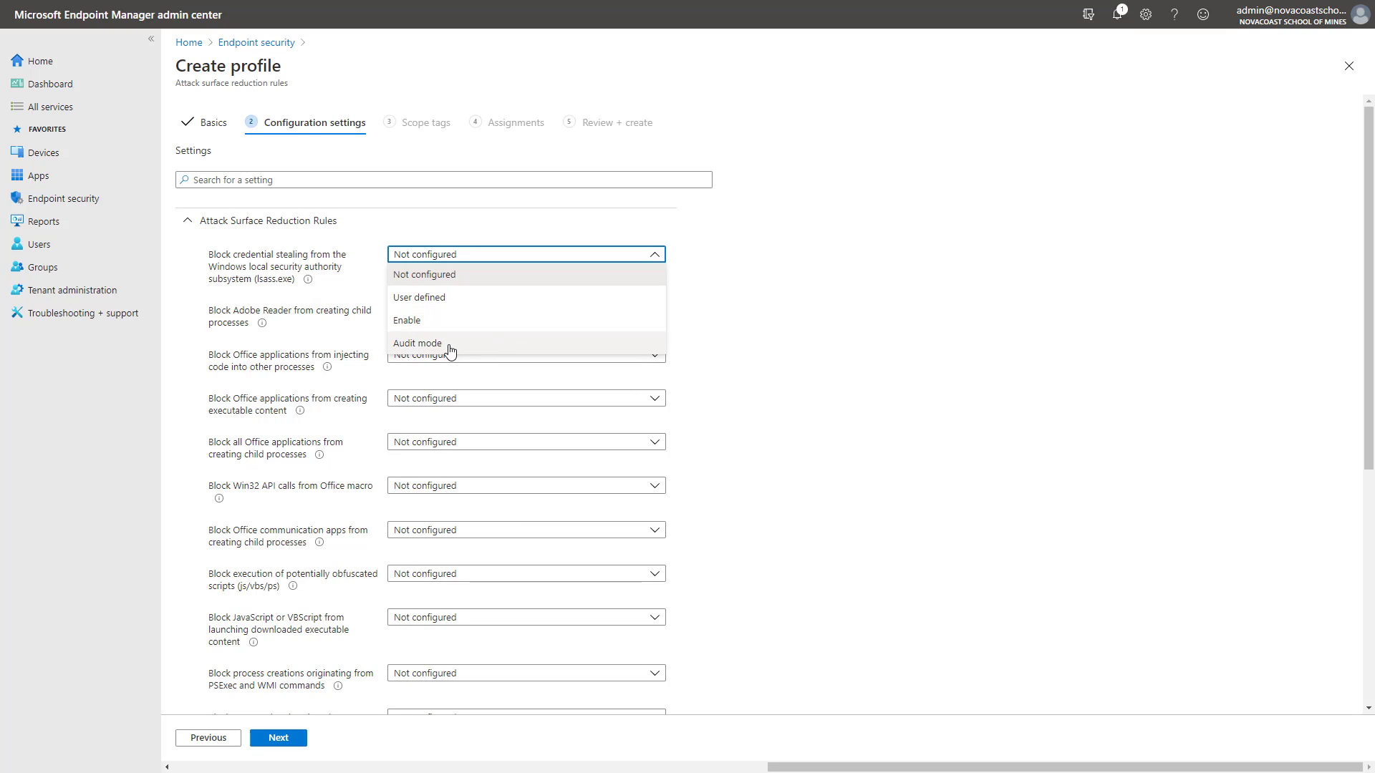
click(740, 333)
scroll(390, 333, down, 1)
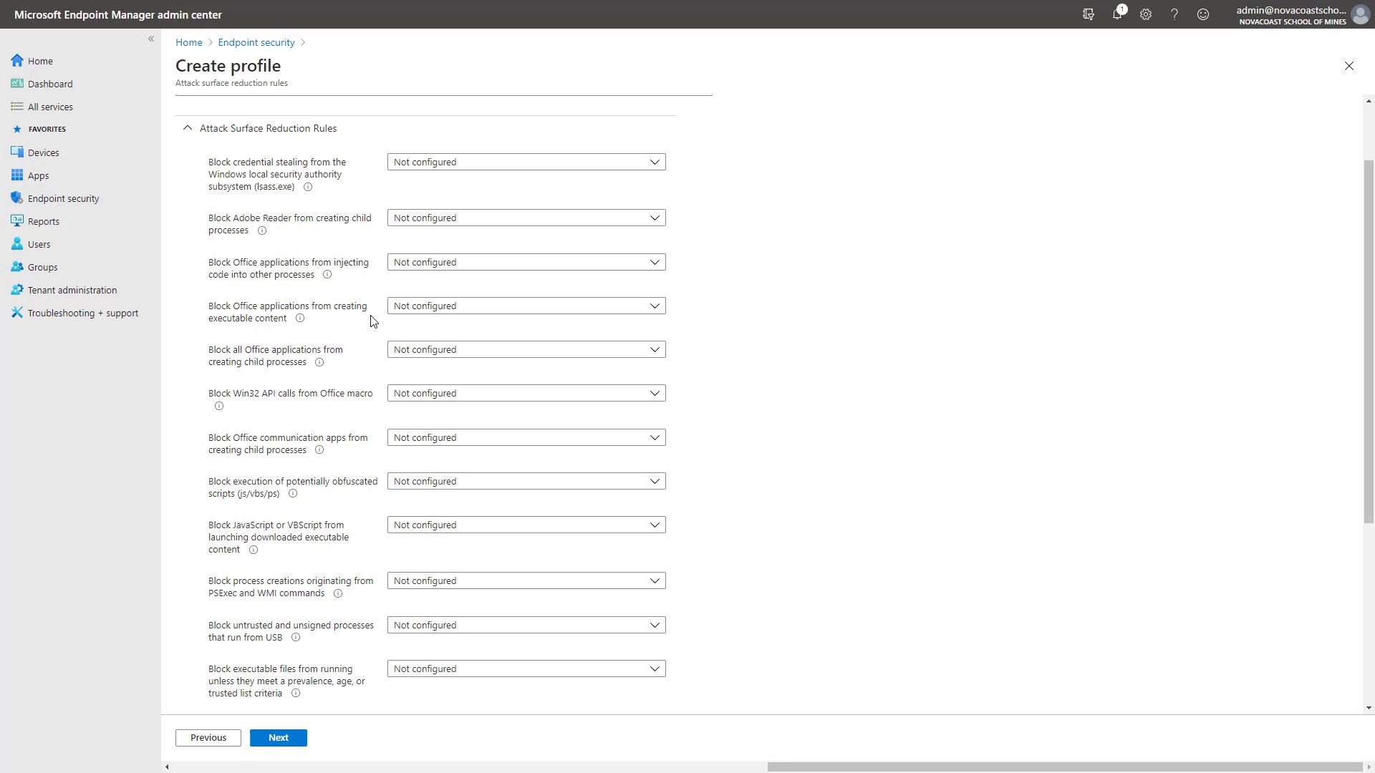
scroll(333, 344, down, 4)
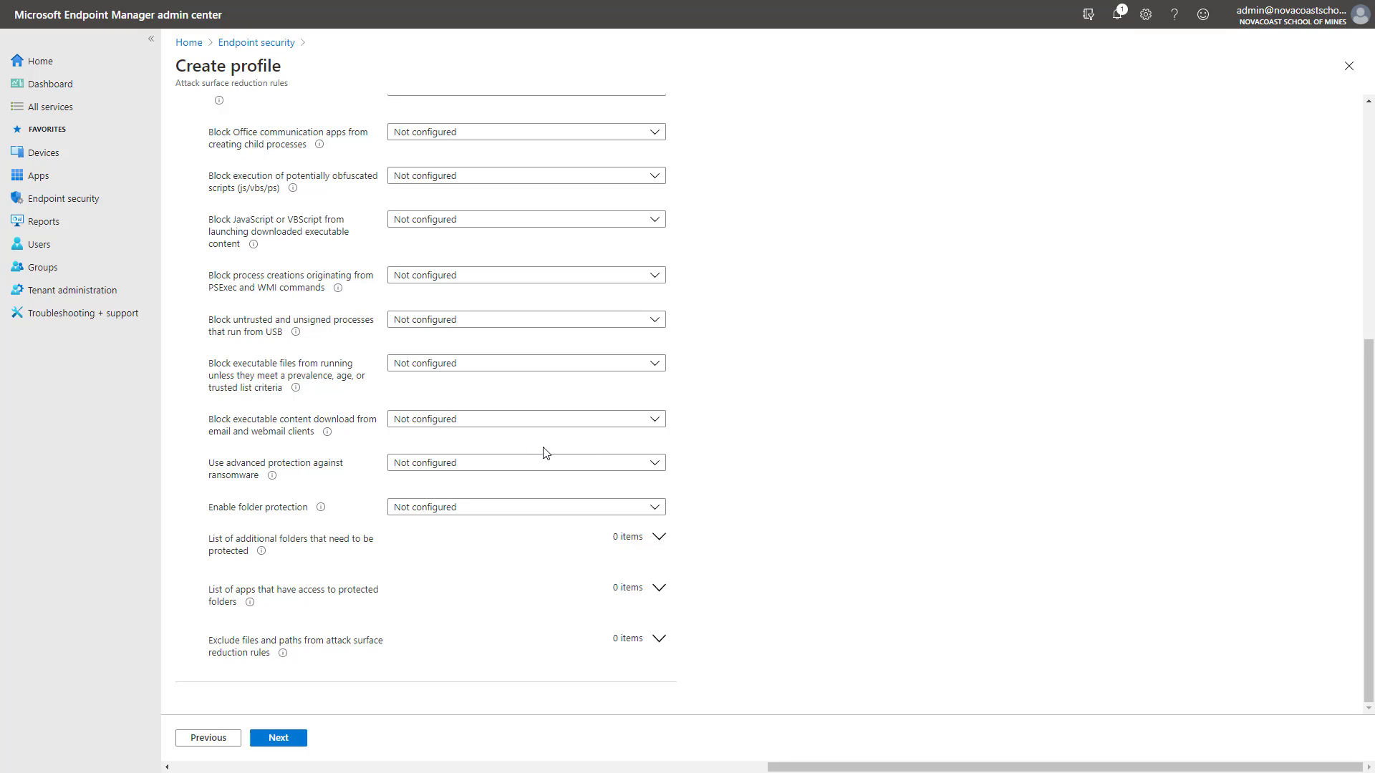
click(566, 422)
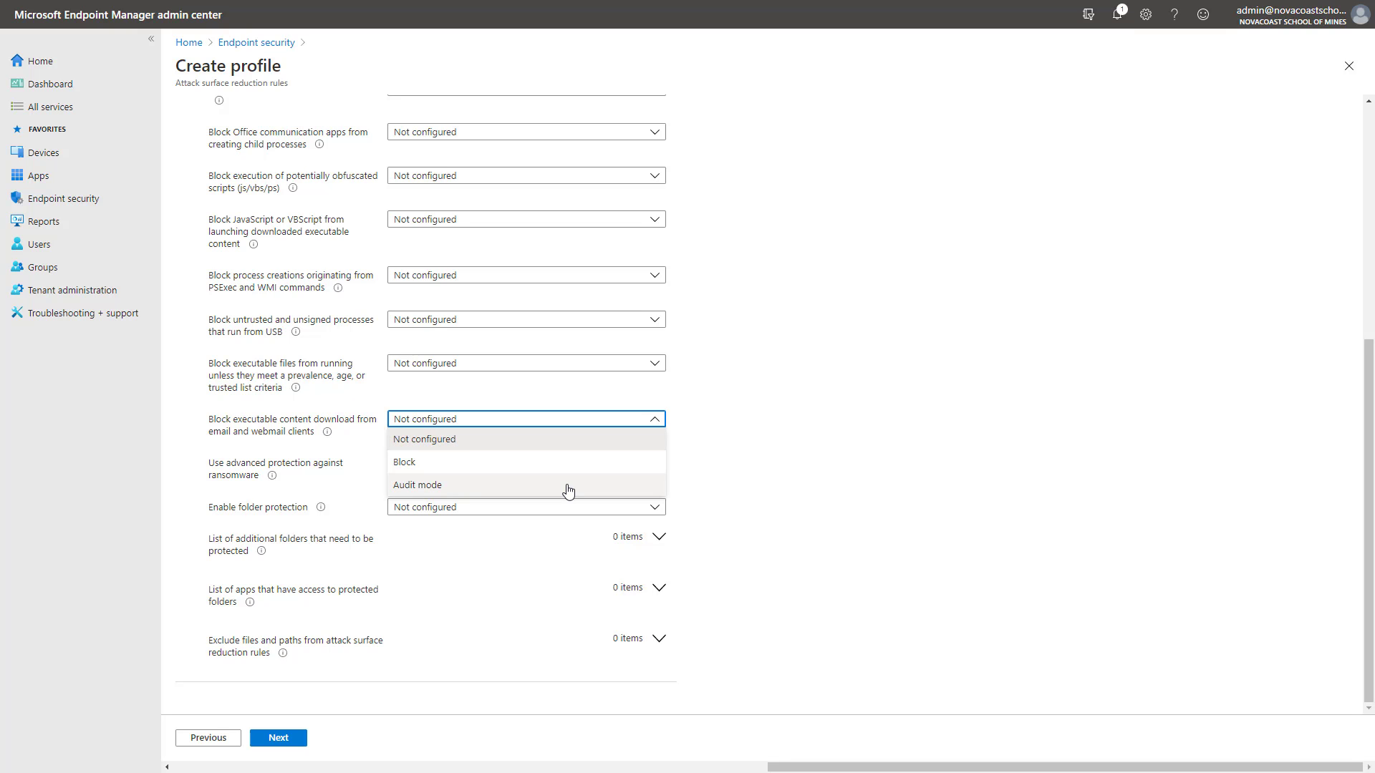
click(832, 448)
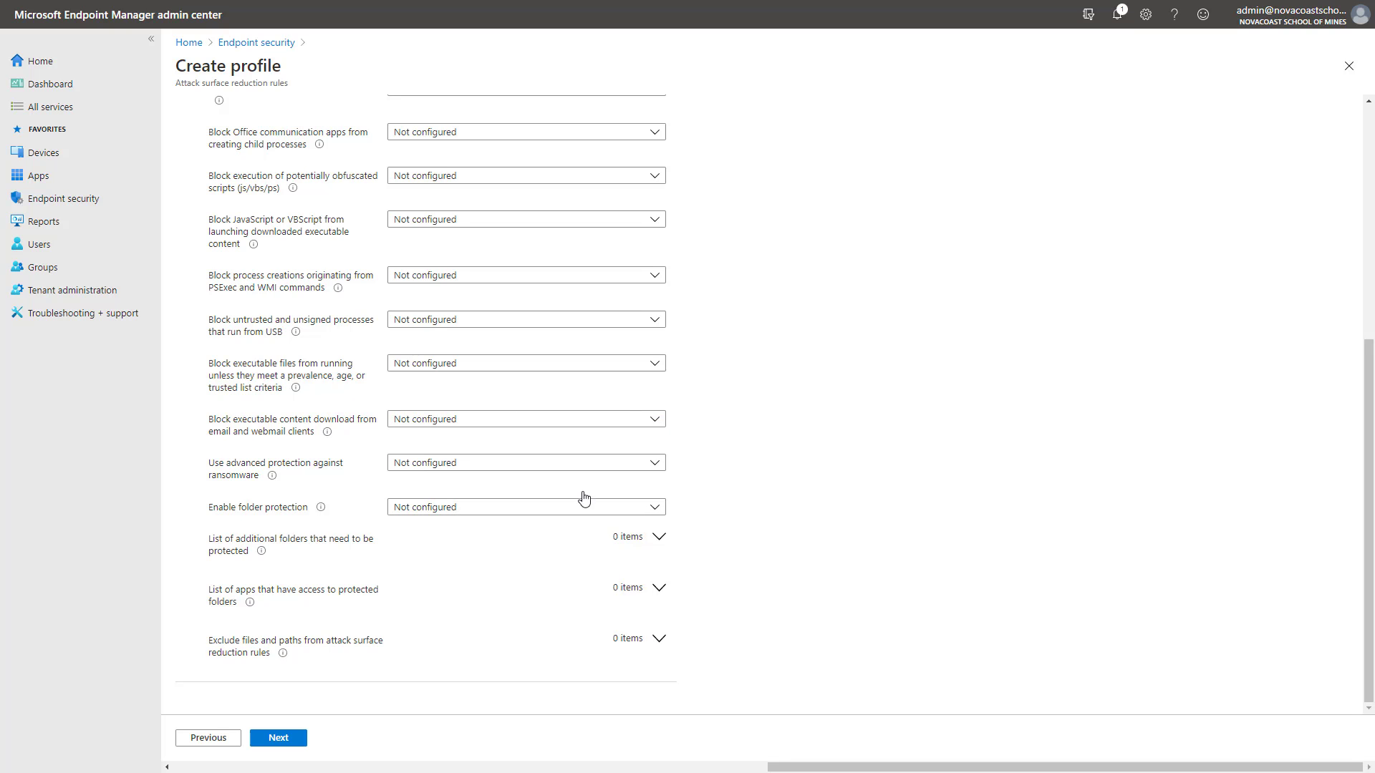
scroll(581, 493, up, 6)
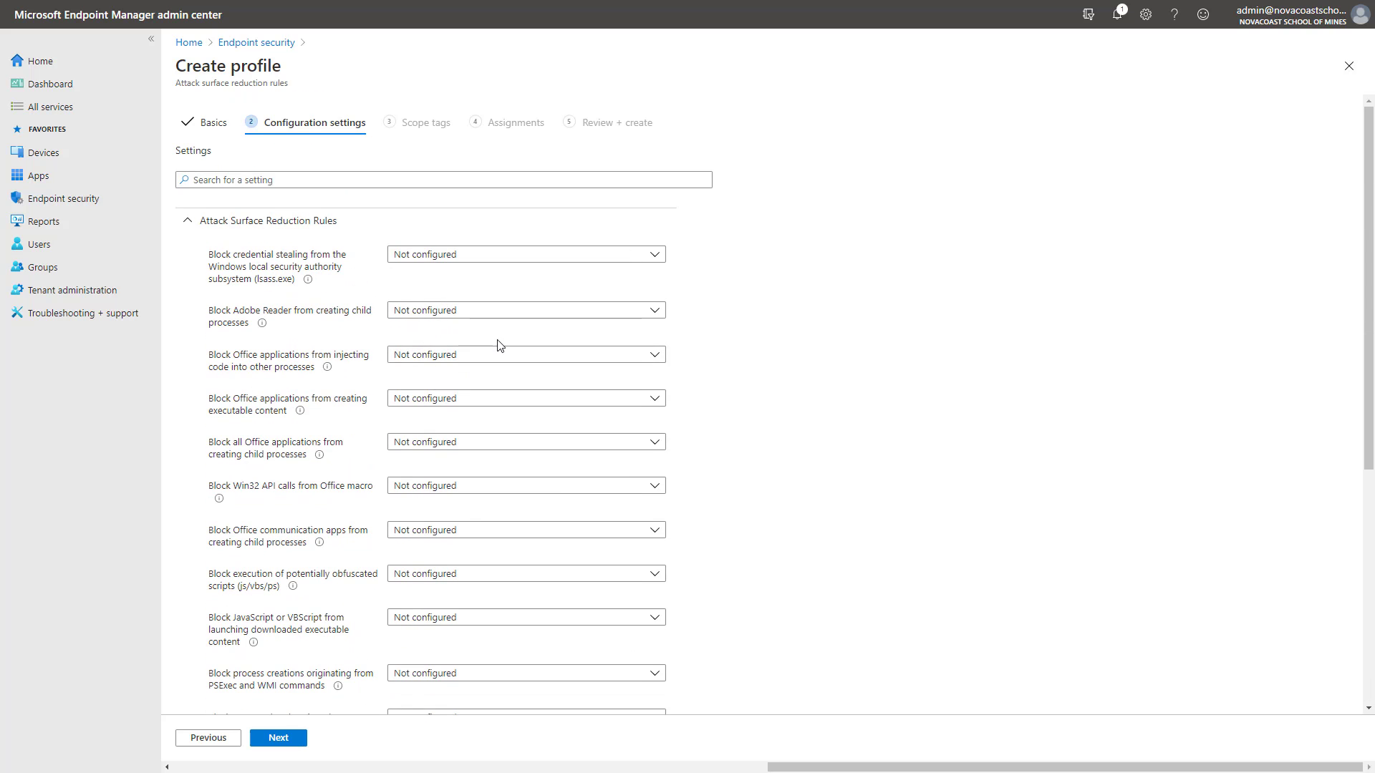
Set the Office child-process creation rule to Audit mode.
click(447, 441)
click(540, 508)
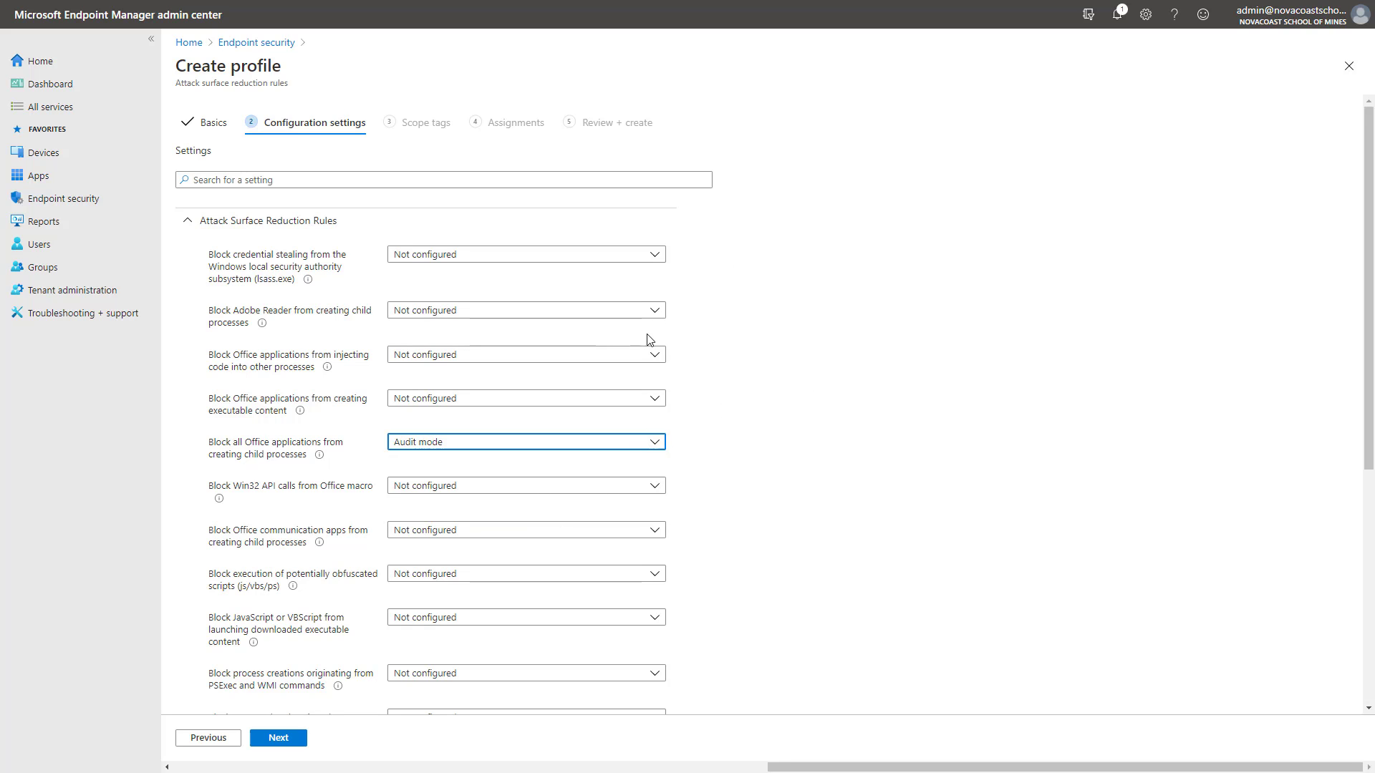
scroll(632, 389, down, 3)
scroll(623, 397, down, 3)
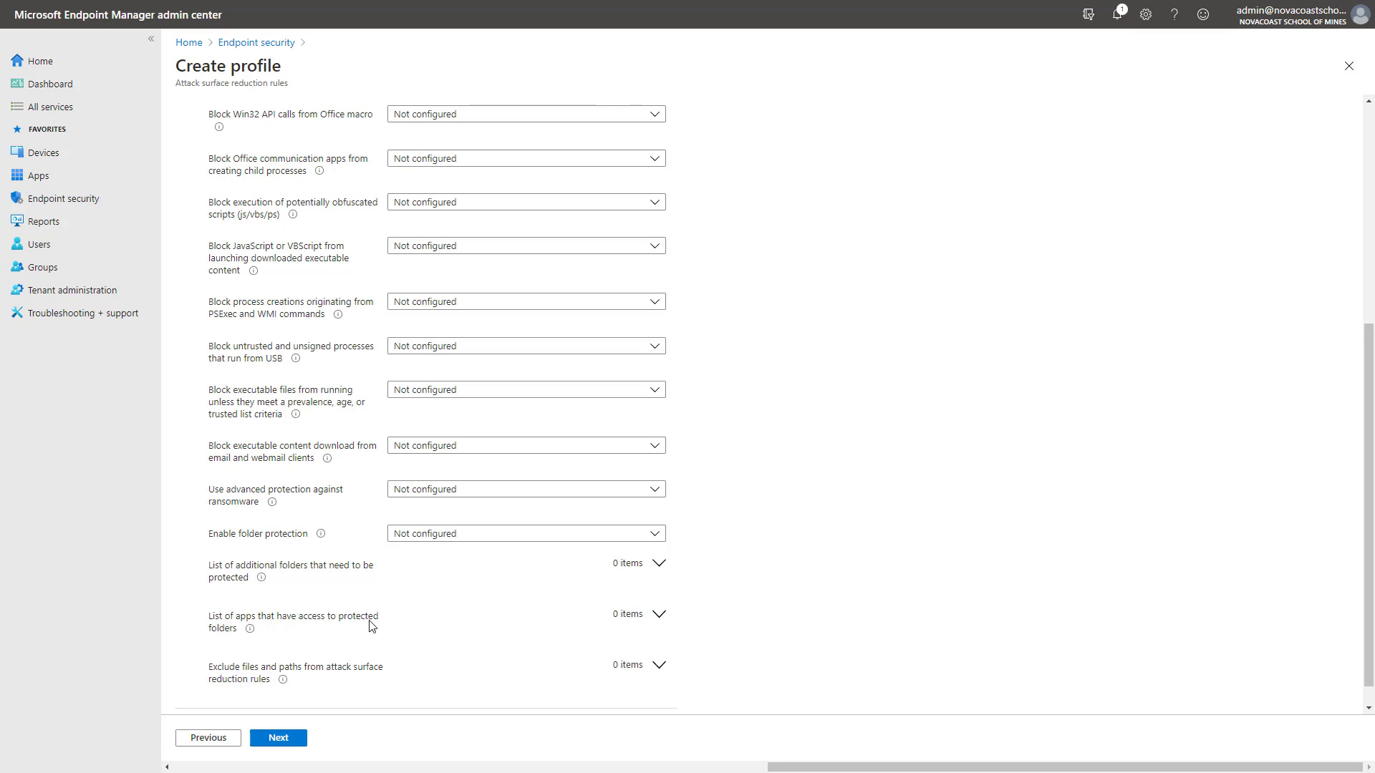
click(658, 615)
scroll(502, 602, down, 2)
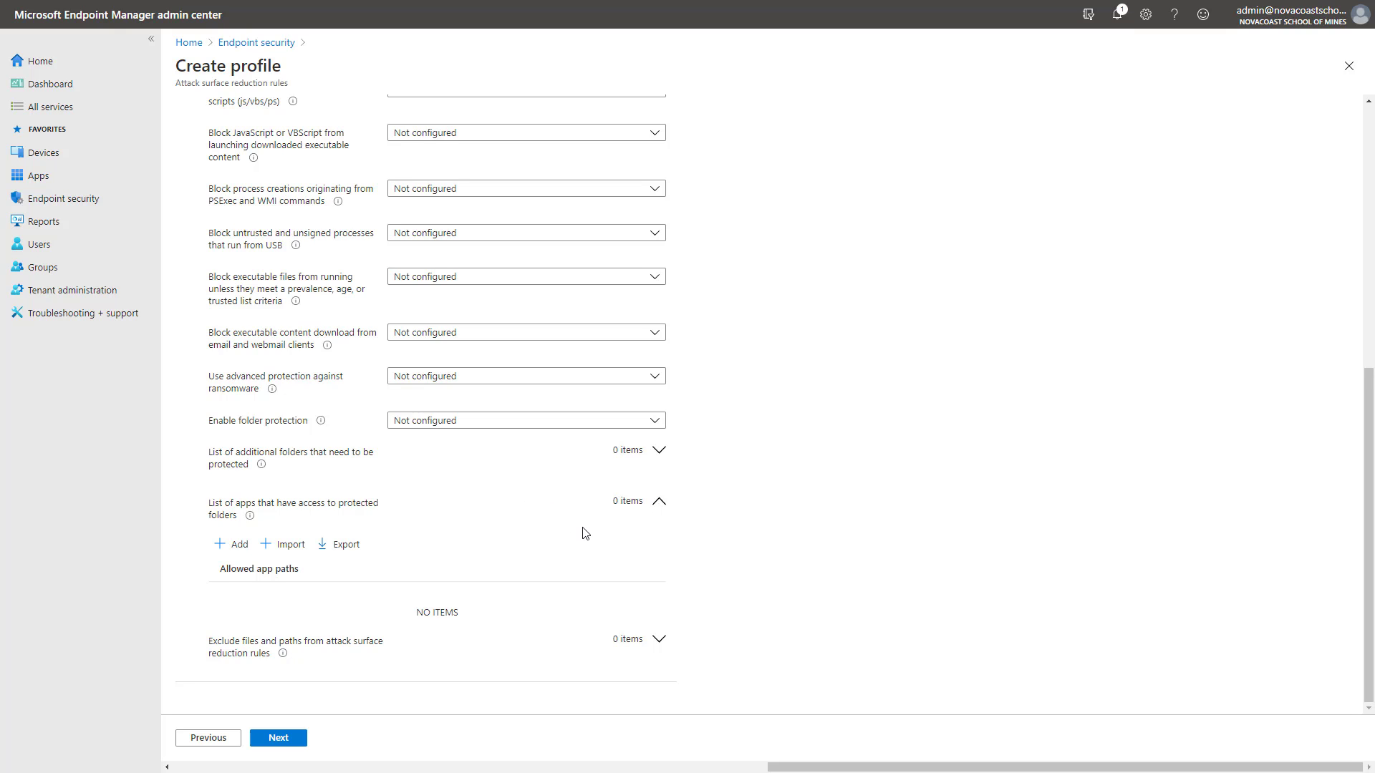
scroll(584, 533, up, 7)
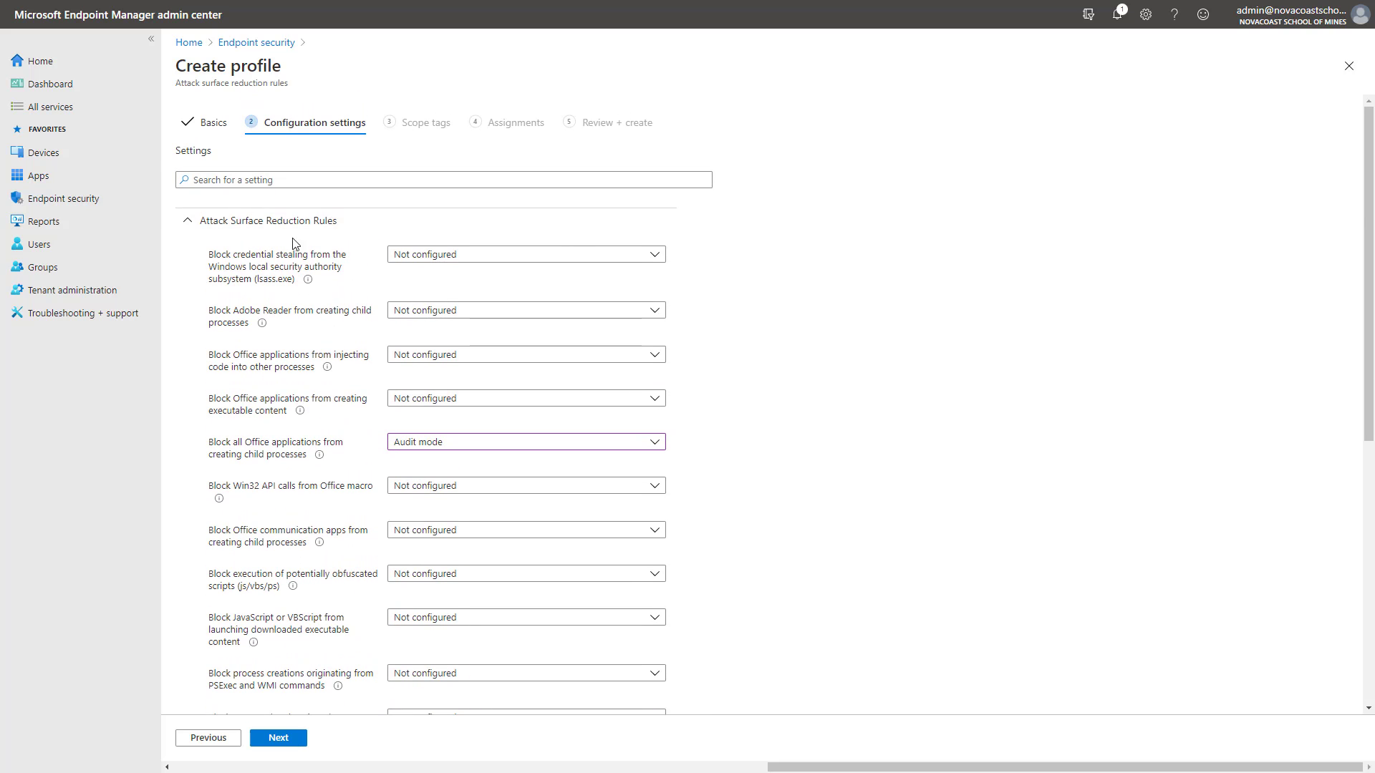
Set the lsass credential-stealing rule to Audit mode and move to scope tags.
click(430, 256)
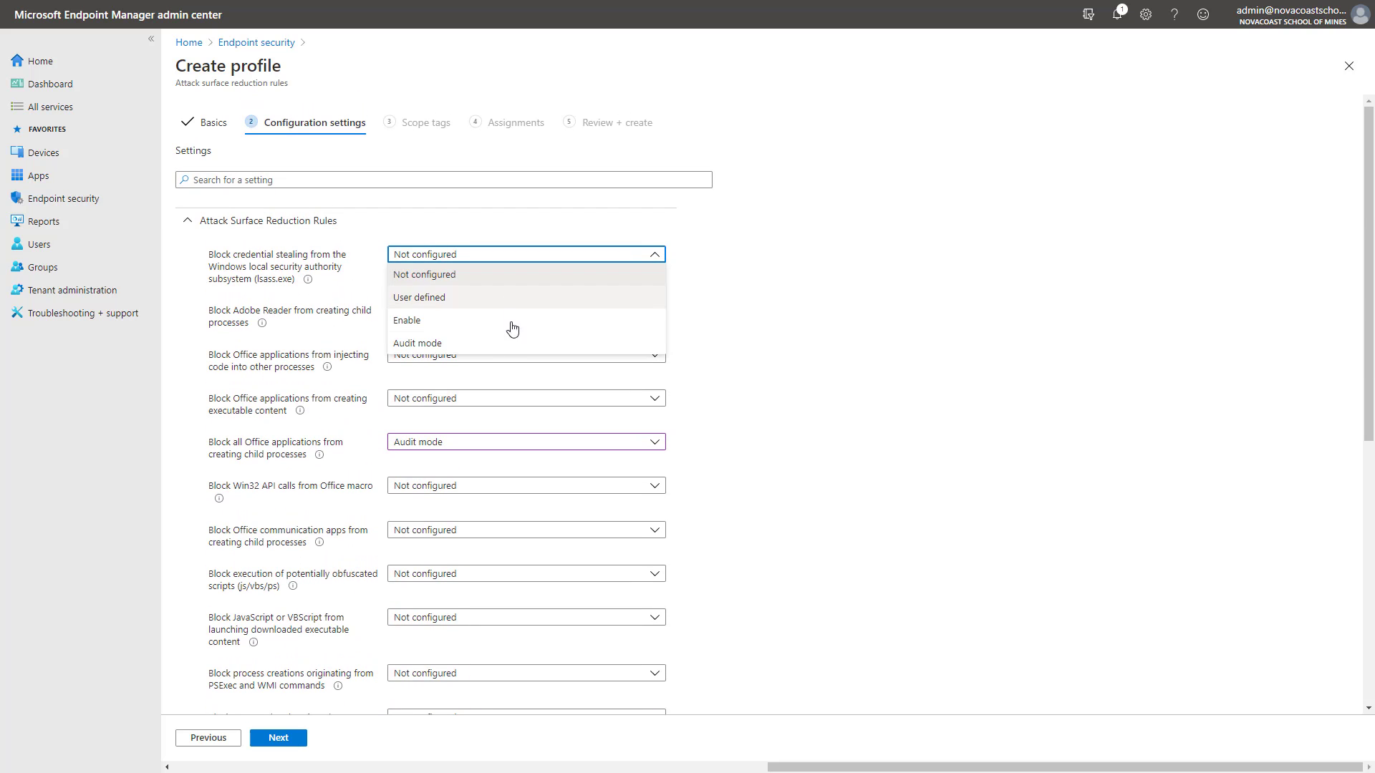
click(472, 344)
scroll(409, 500, down, 7)
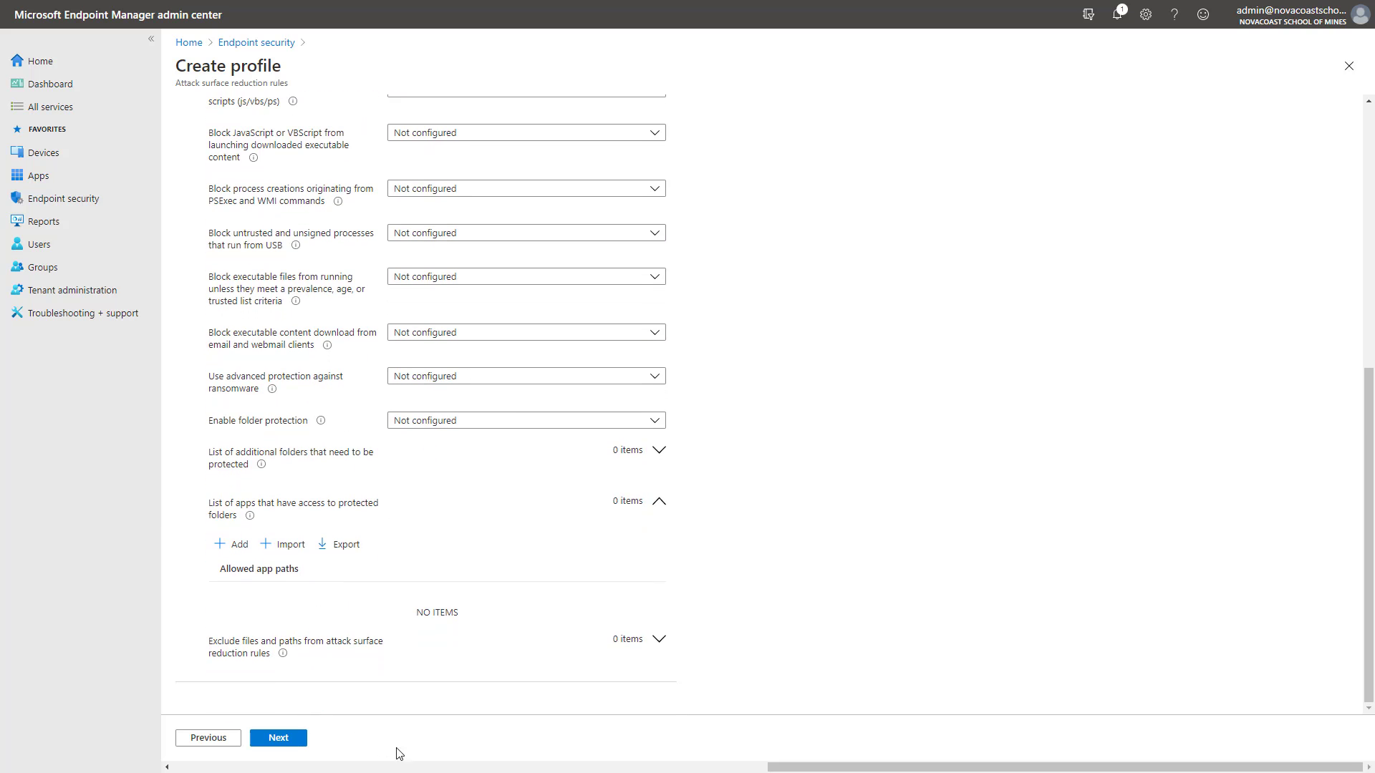
click(293, 745)
Assign ASR Rules to 'All users and all devices', review the summary, and create it.
click(286, 742)
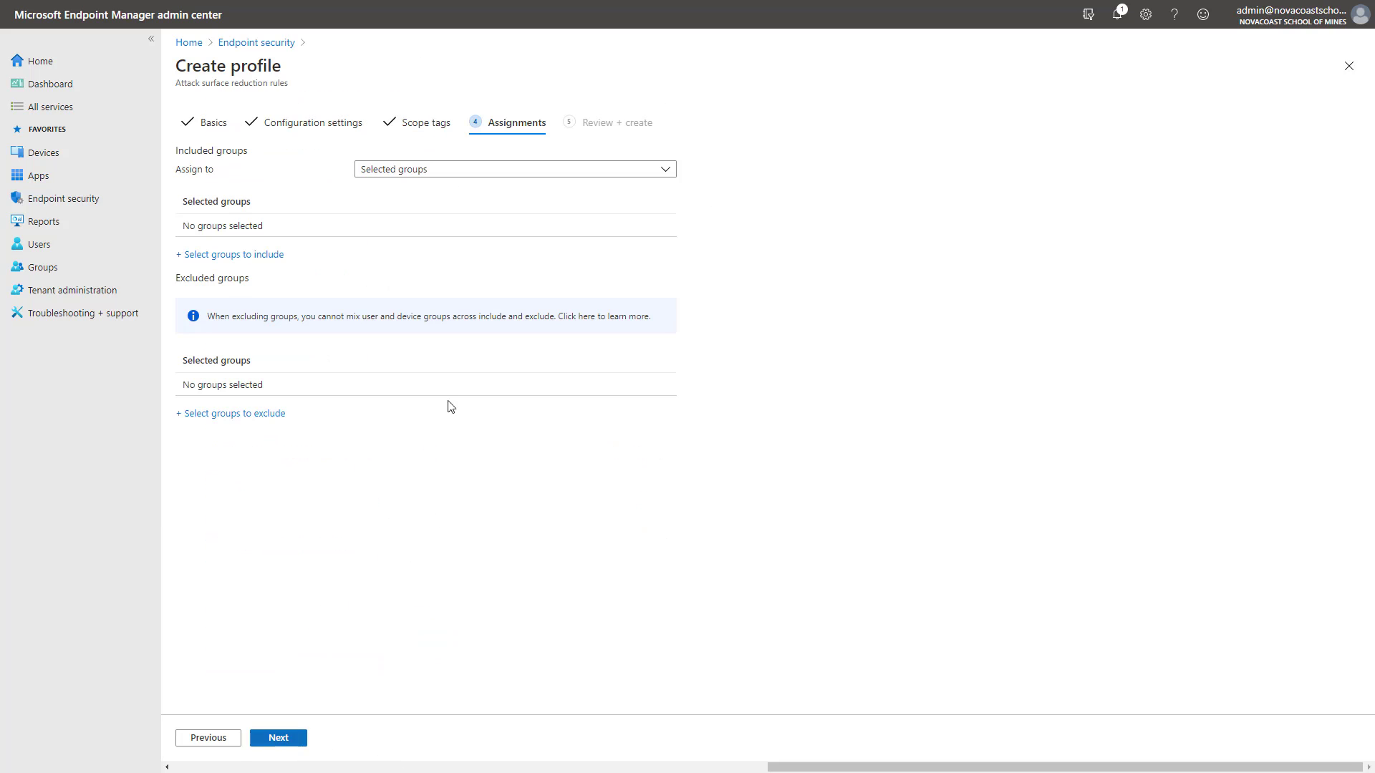
click(500, 174)
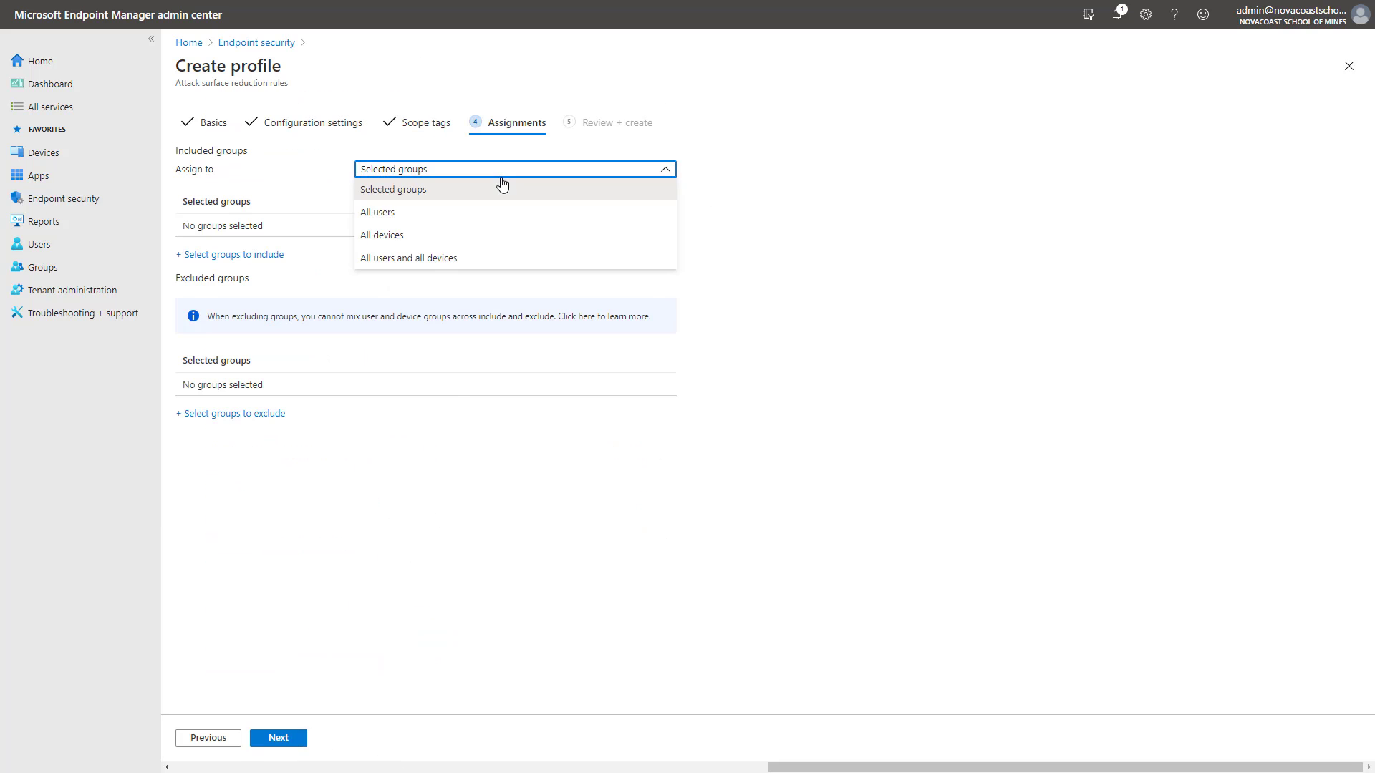
click(610, 259)
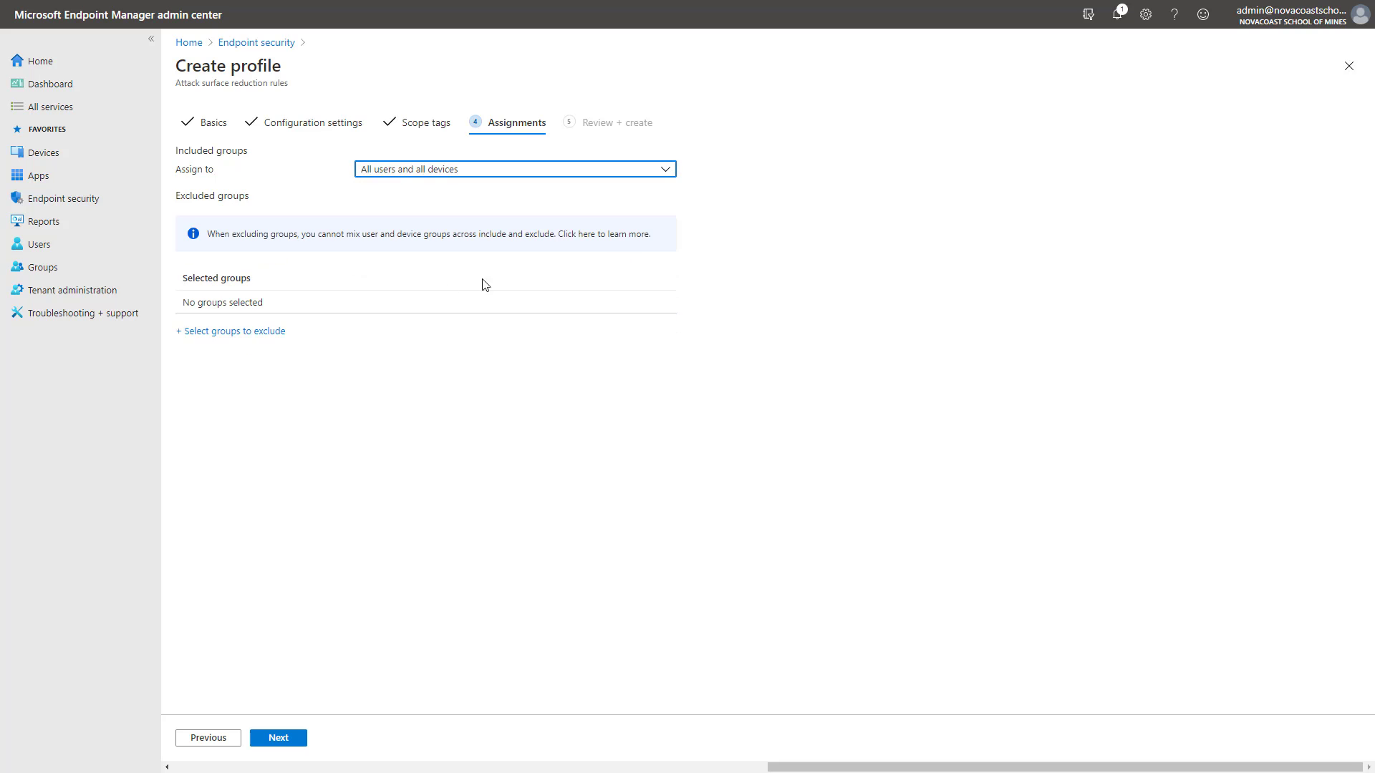
click(425, 172)
click(433, 195)
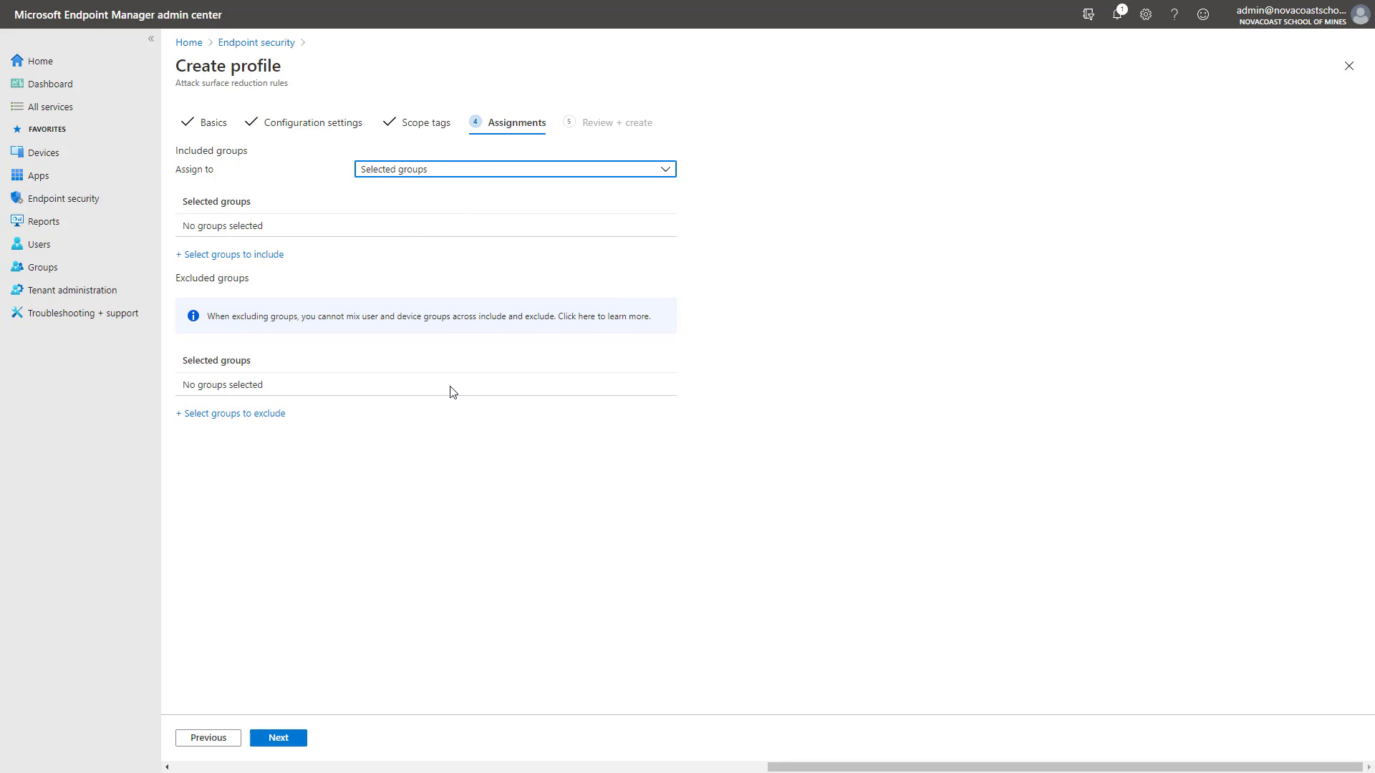
click(440, 170)
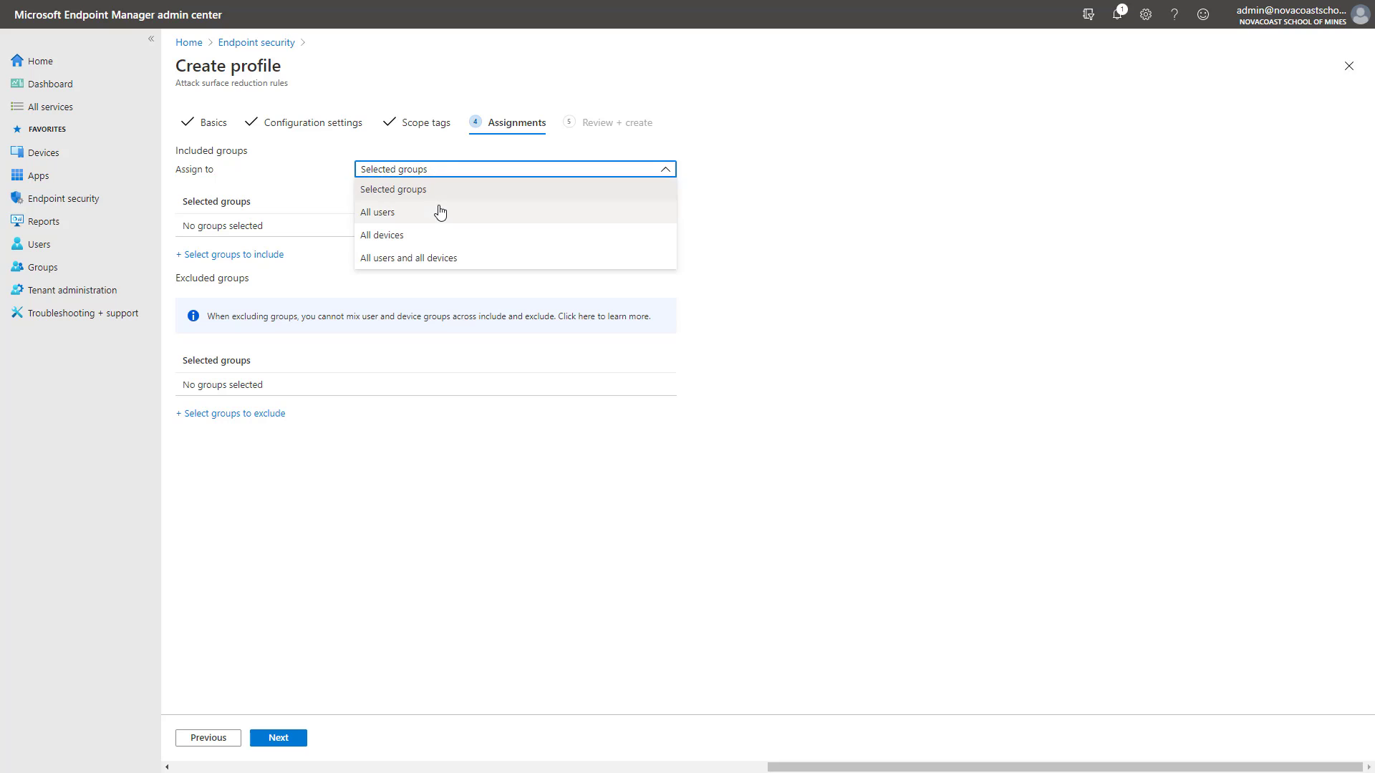
click(509, 256)
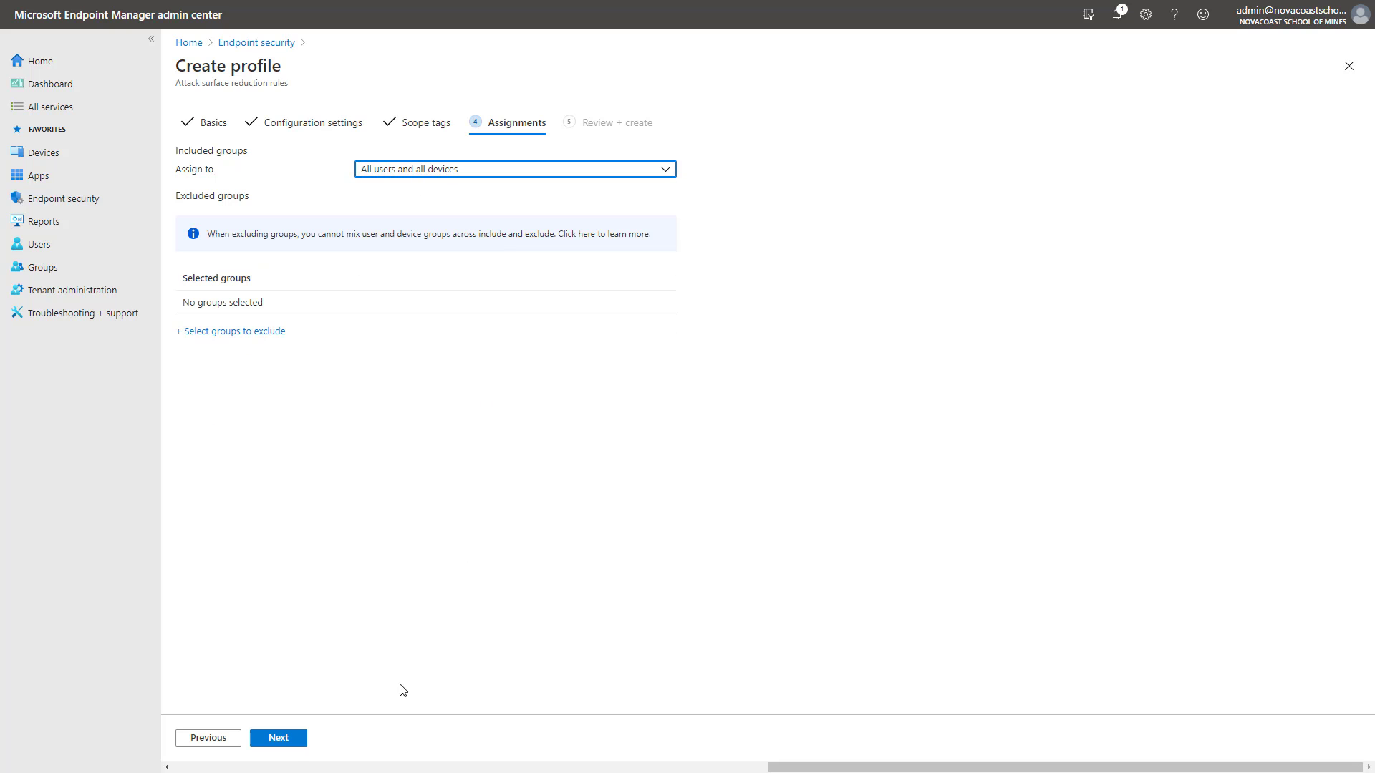
click(282, 740)
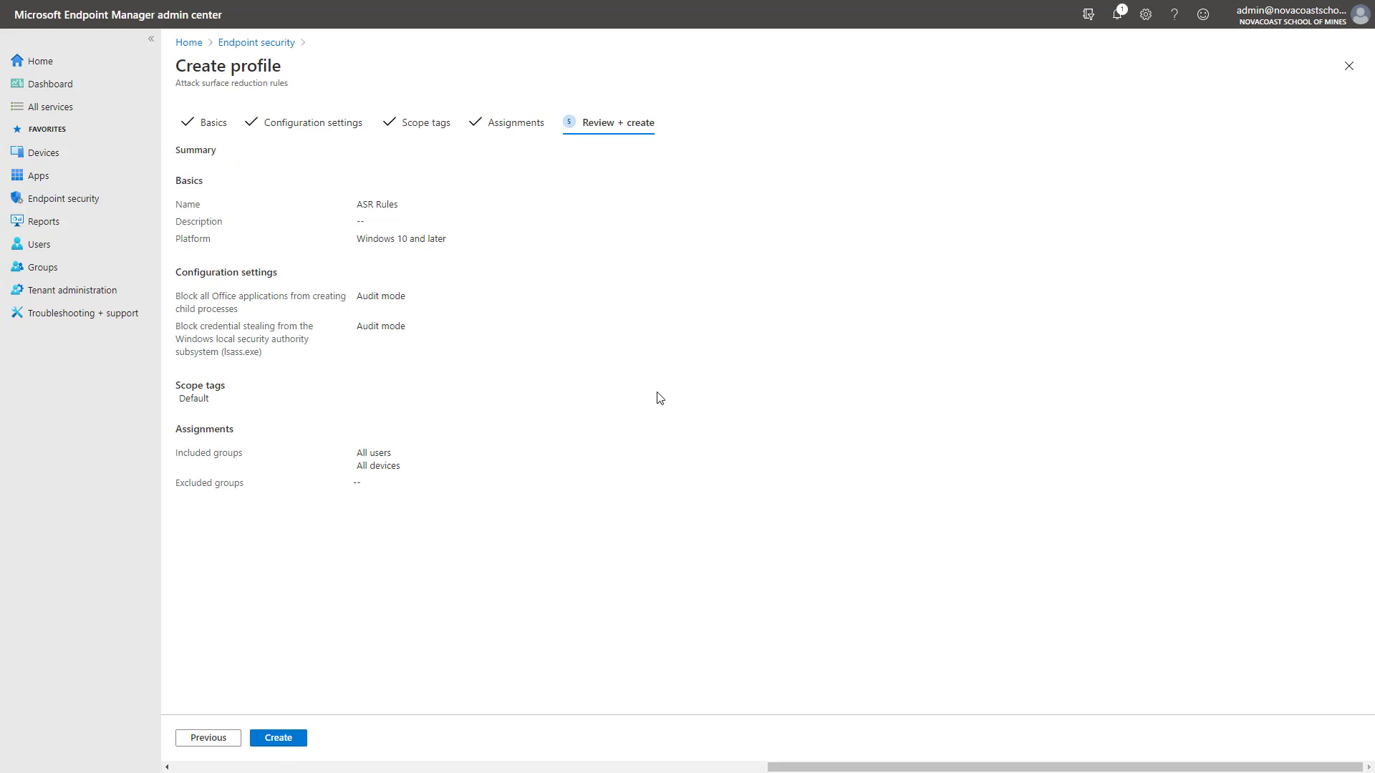
click(284, 741)
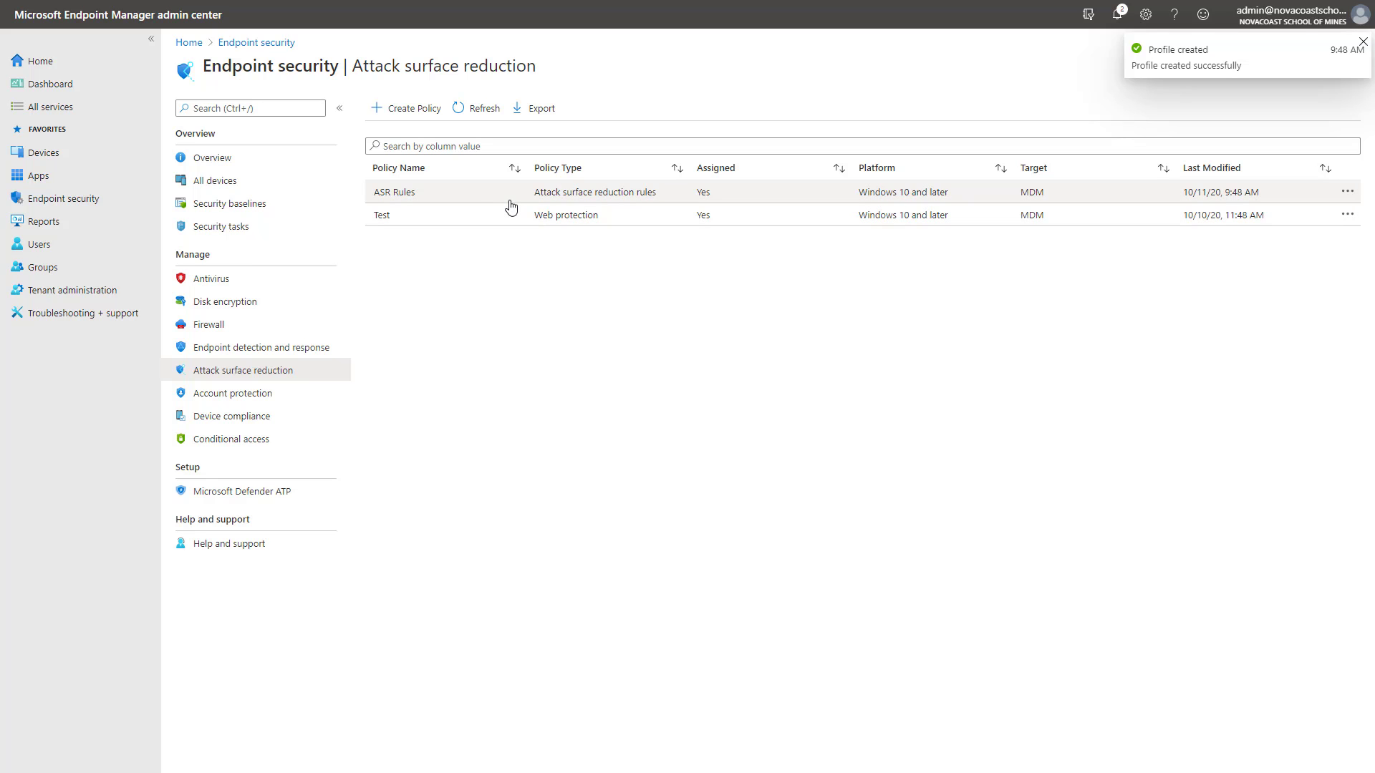
Check the ASR Rules policy overview, then return to Defender Security Center.
click(510, 206)
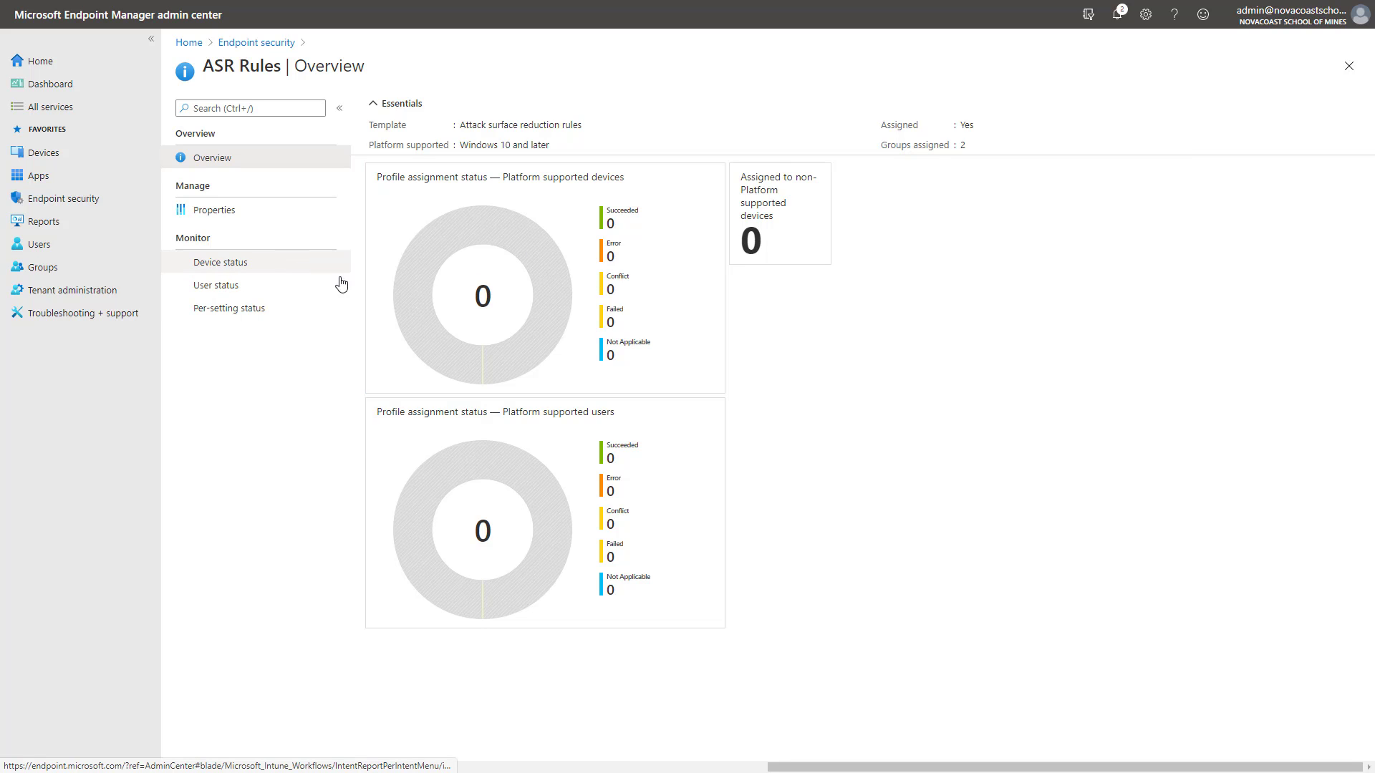
key(alt+Tab)
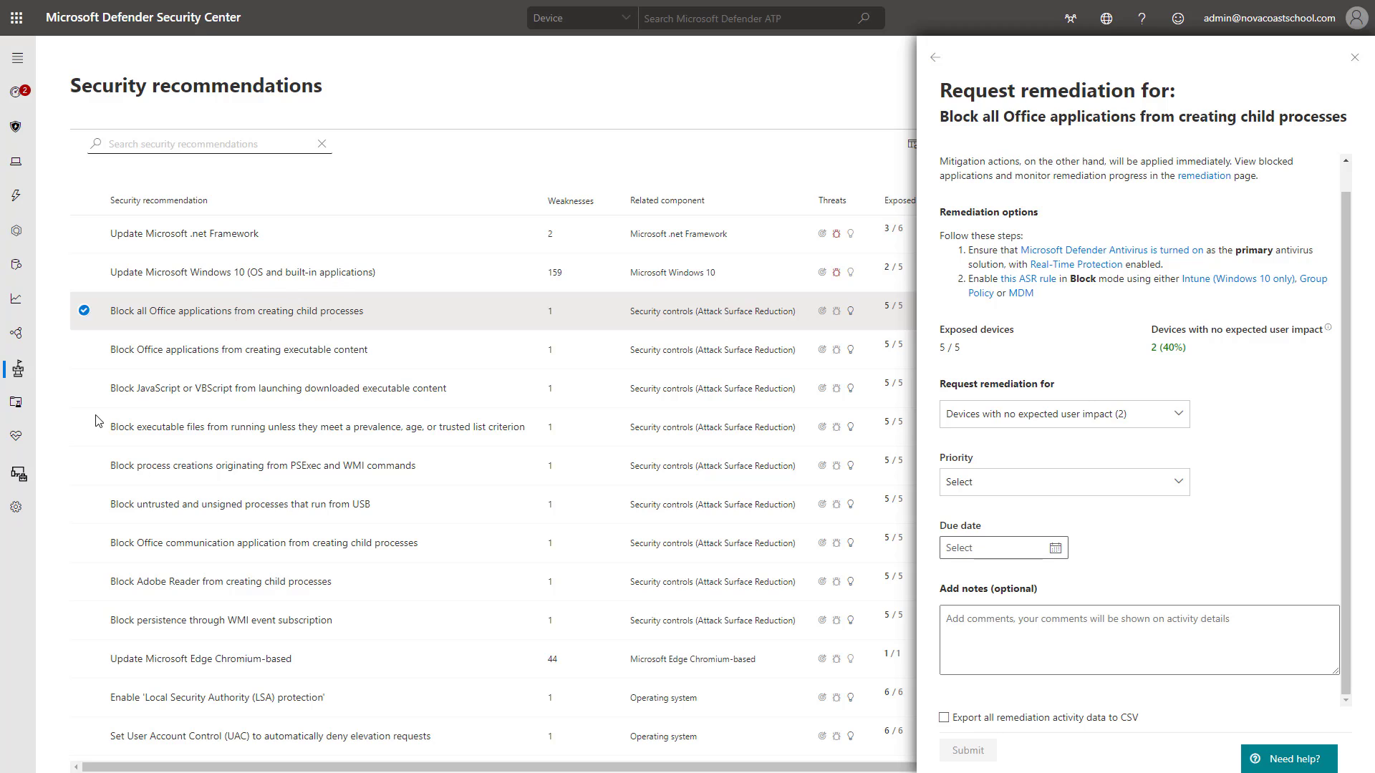
Close the remediation panel and open device Configuration management.
click(18, 476)
click(18, 476)
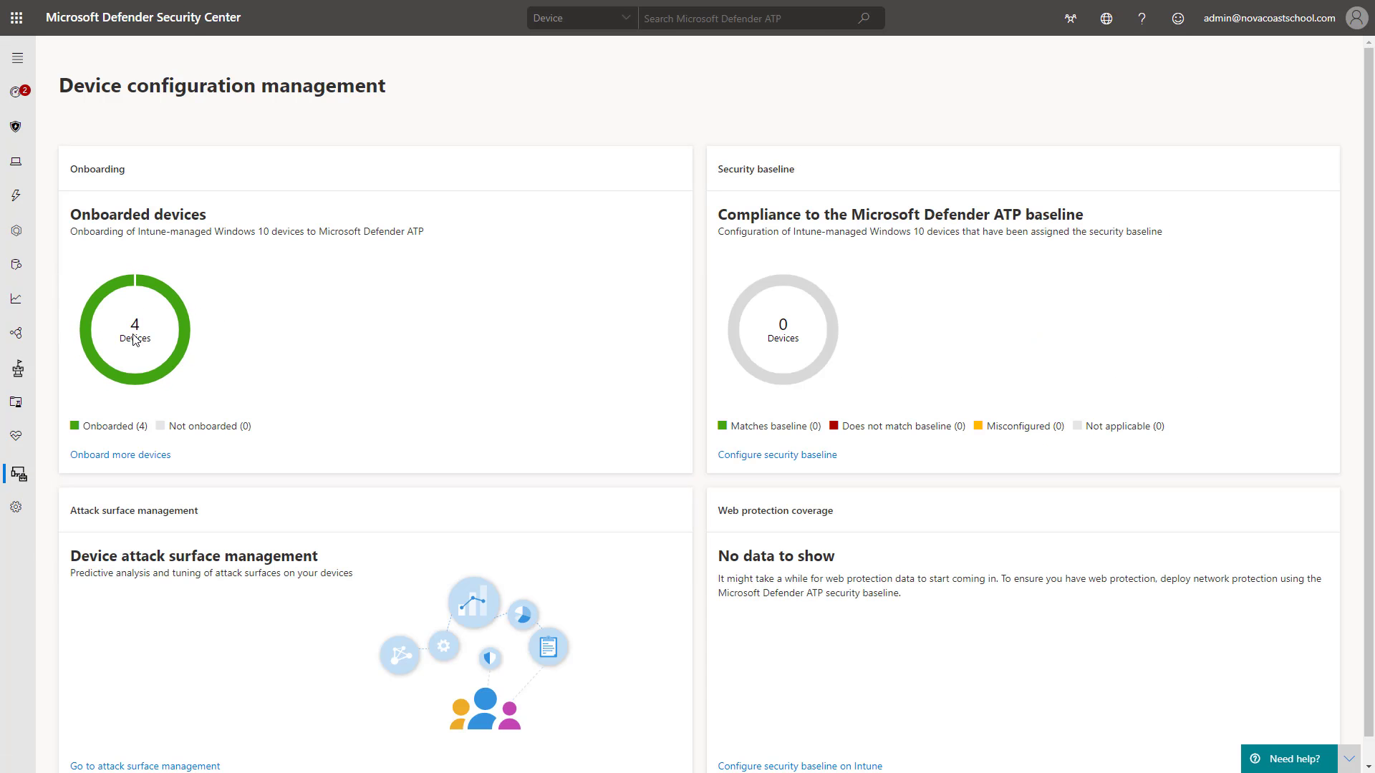
scroll(265, 418, down, 1)
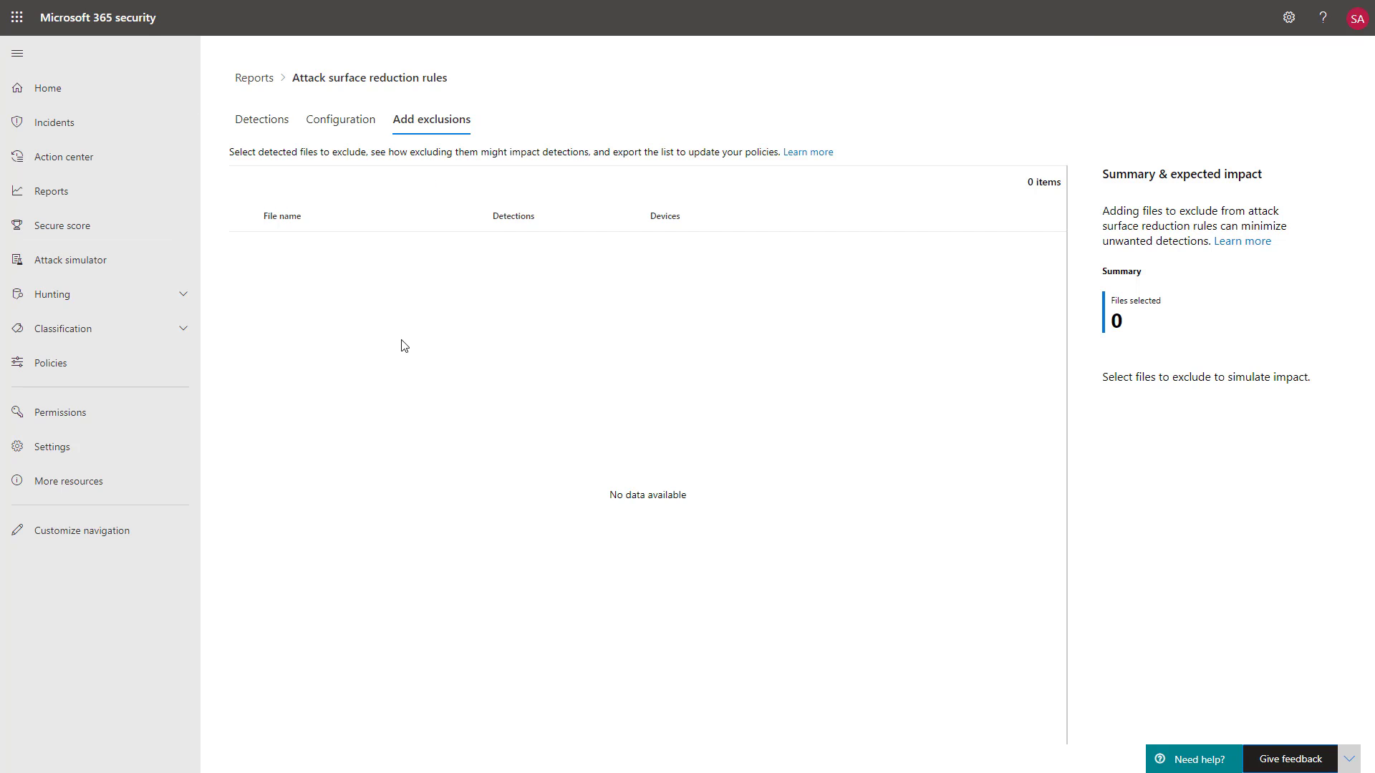
Review per-device ASR rule states, including nctest2, and the Detections report.
click(362, 121)
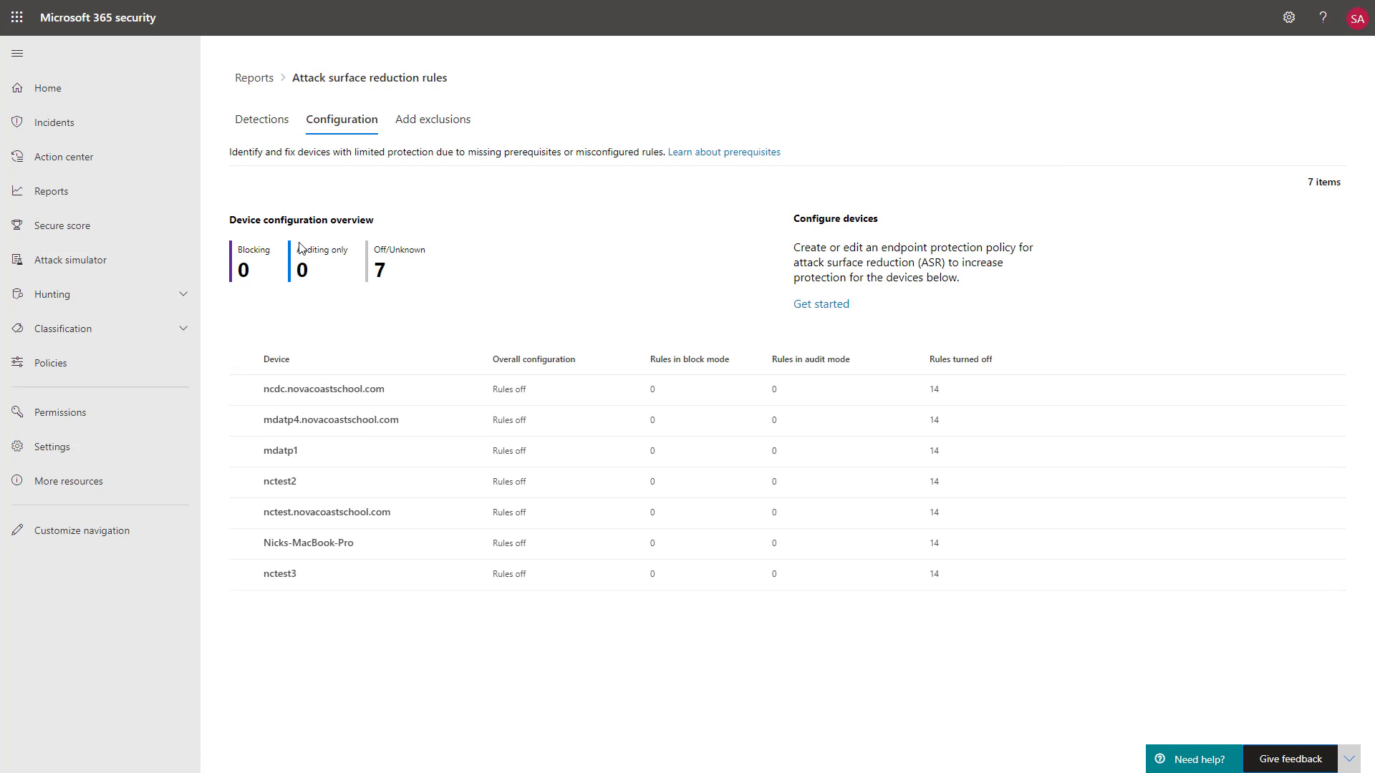
drag(318, 250, 349, 270)
click(349, 271)
click(338, 481)
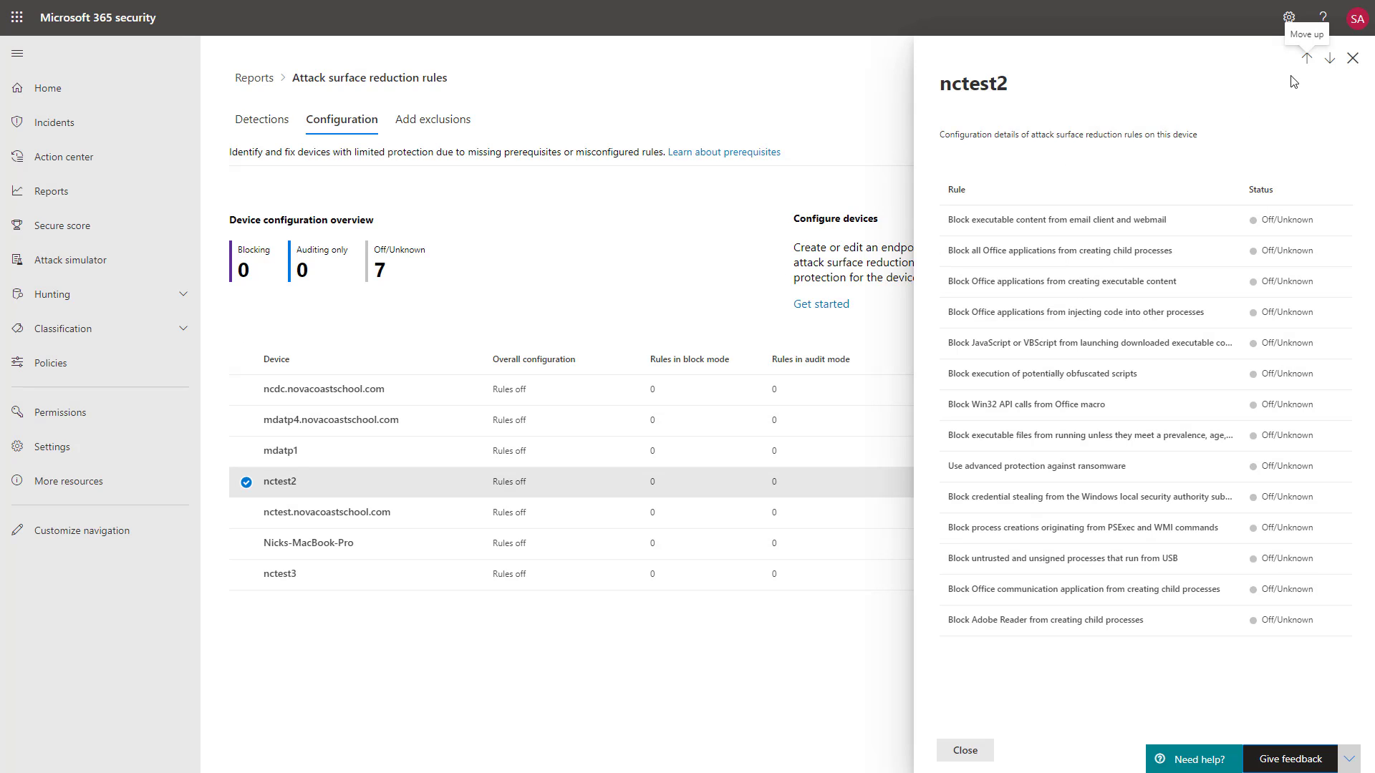
click(1353, 58)
click(262, 119)
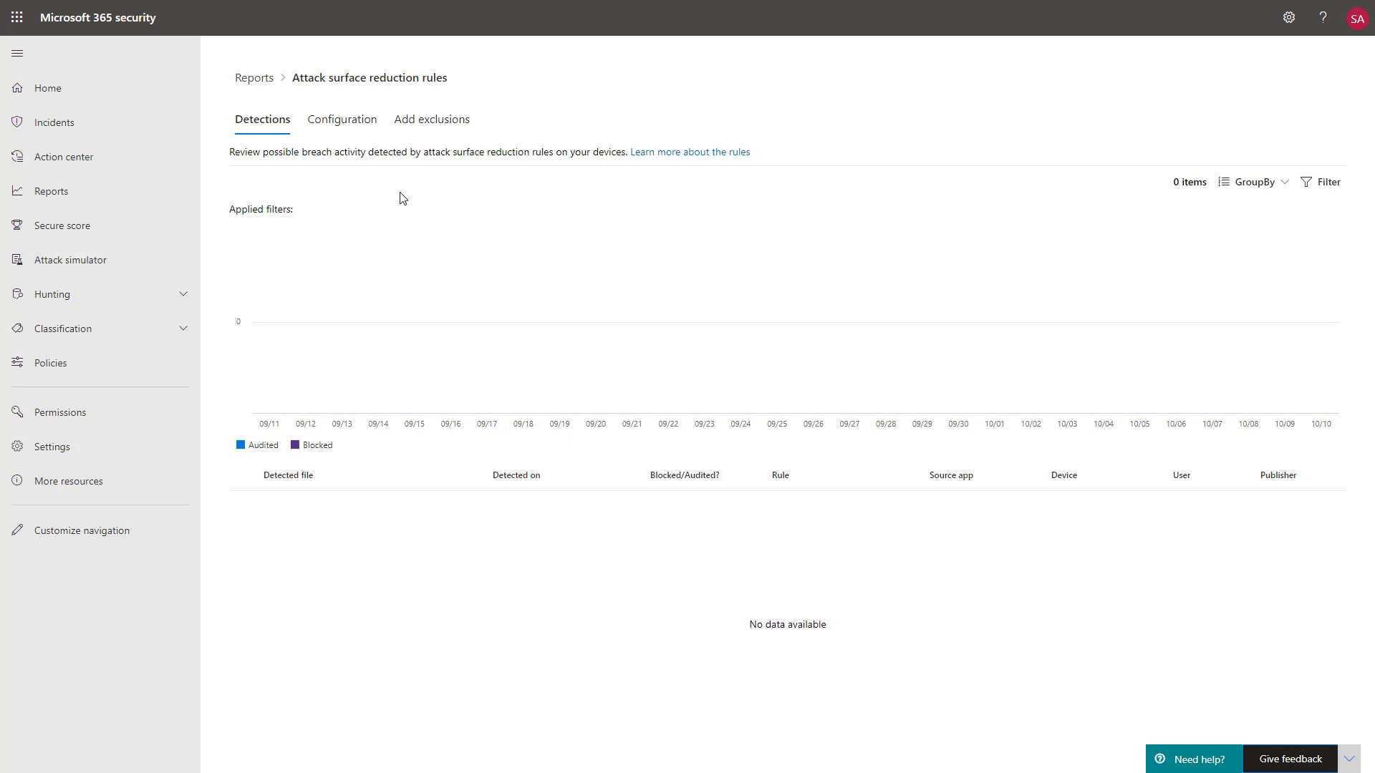
click(364, 139)
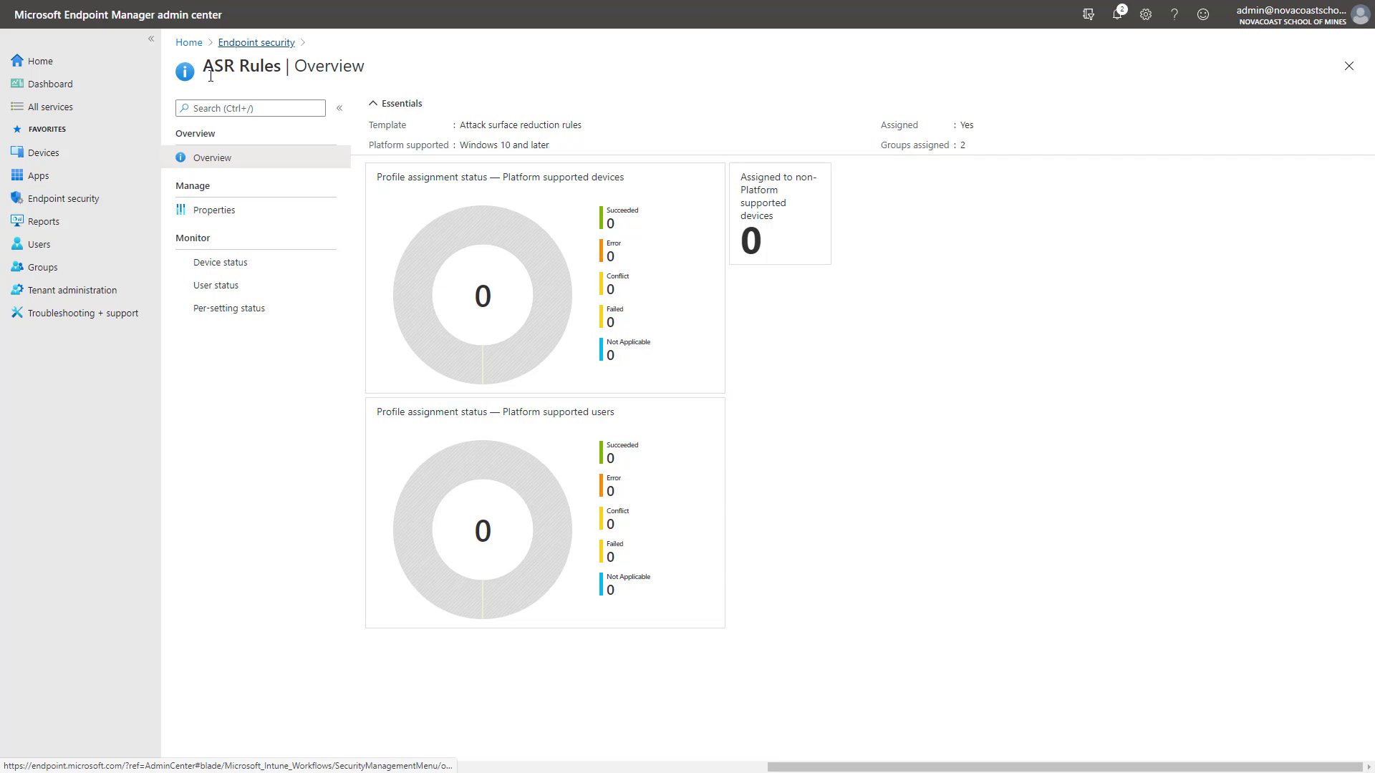
Open the properties of the Test attack surface reduction policy under Endpoint security.
click(131, 198)
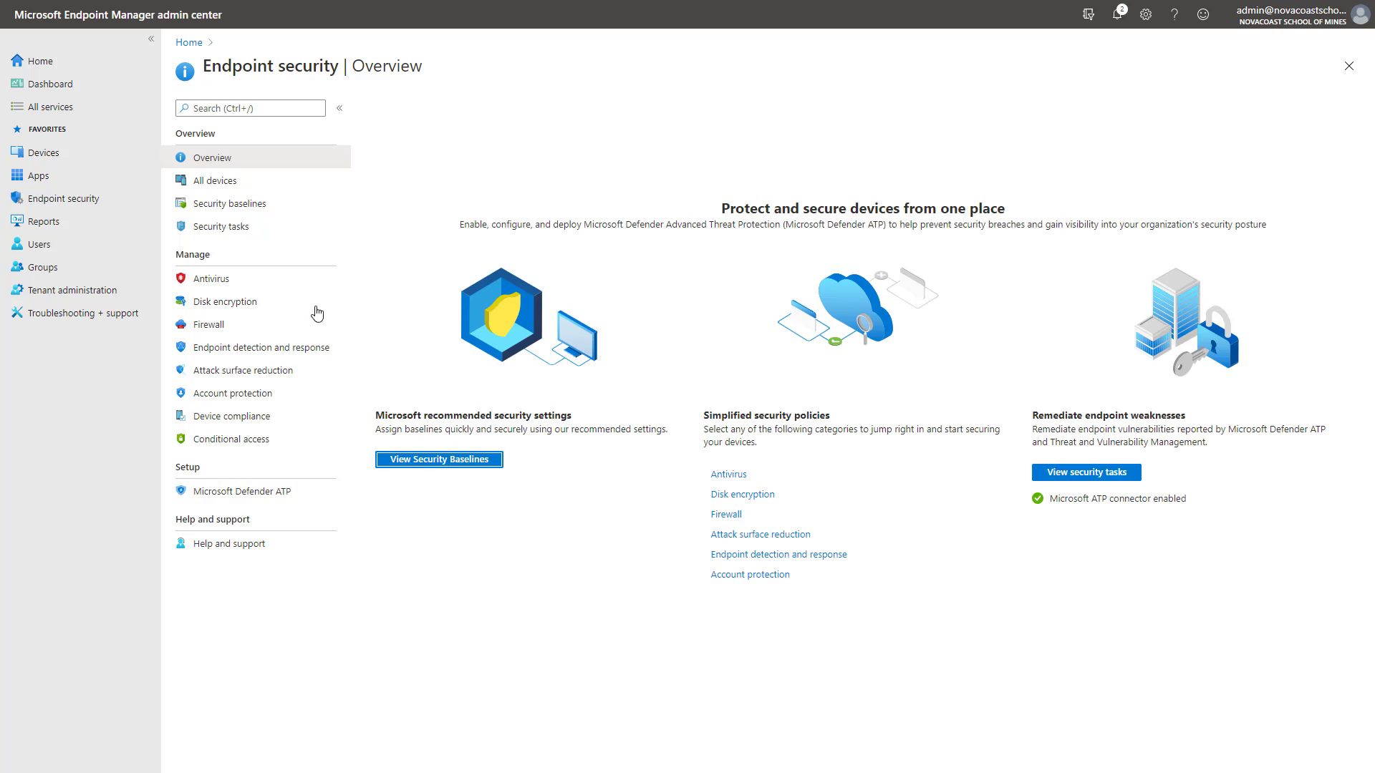
click(279, 374)
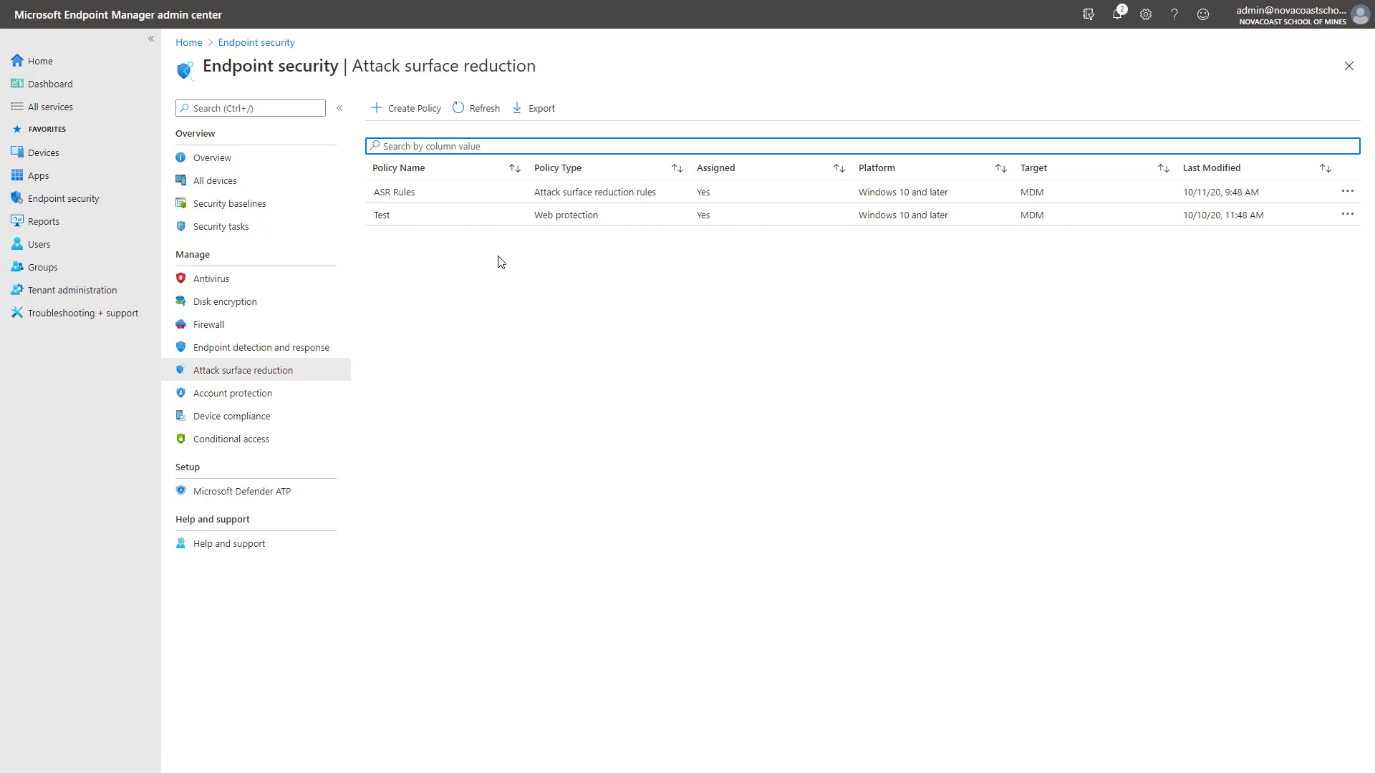
click(517, 221)
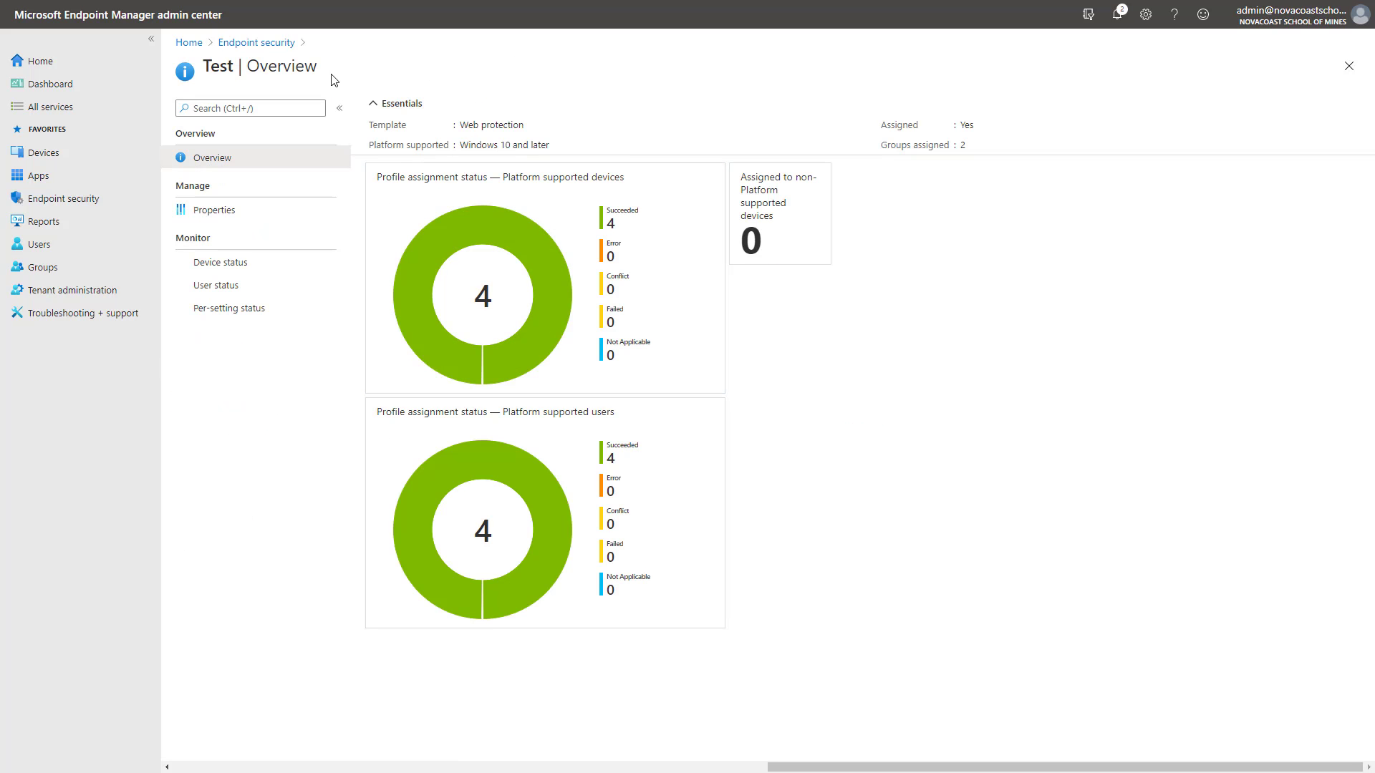
click(215, 210)
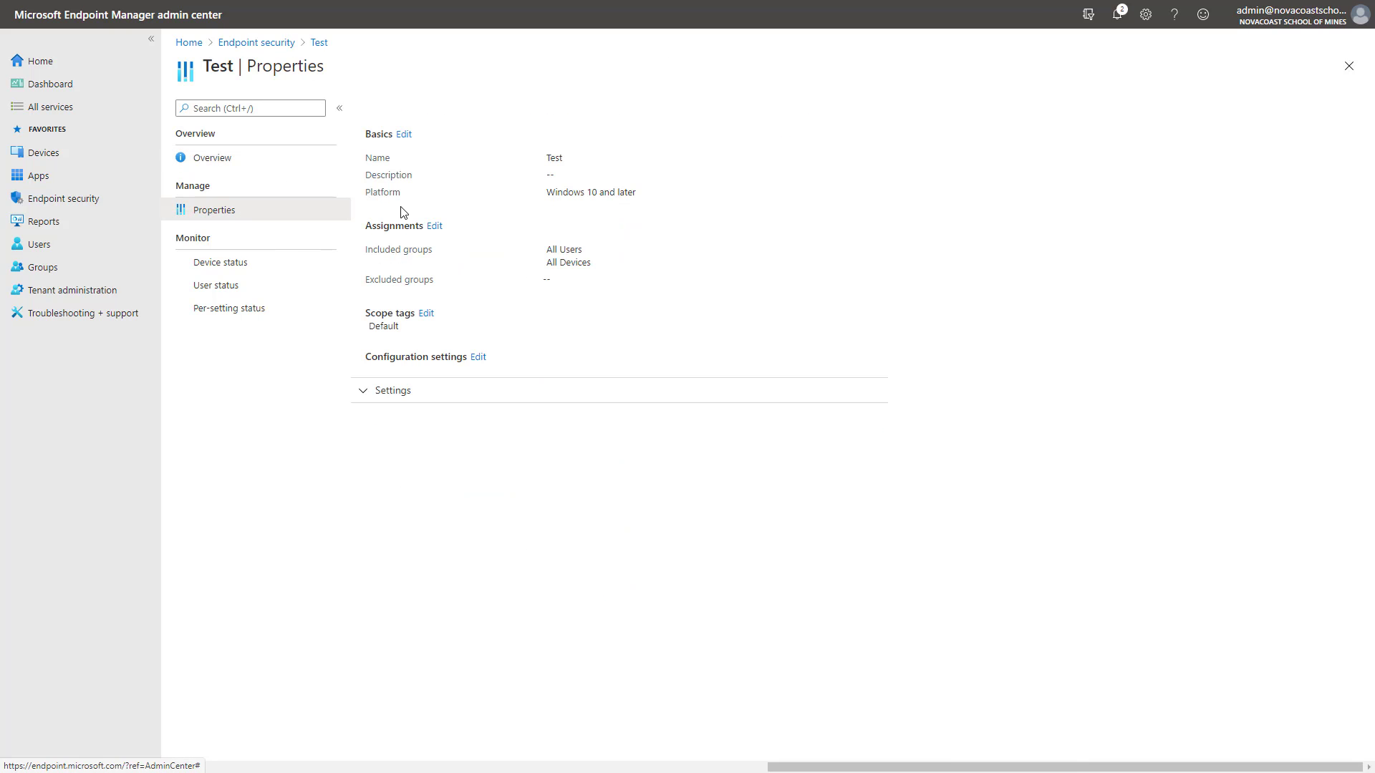
click(479, 356)
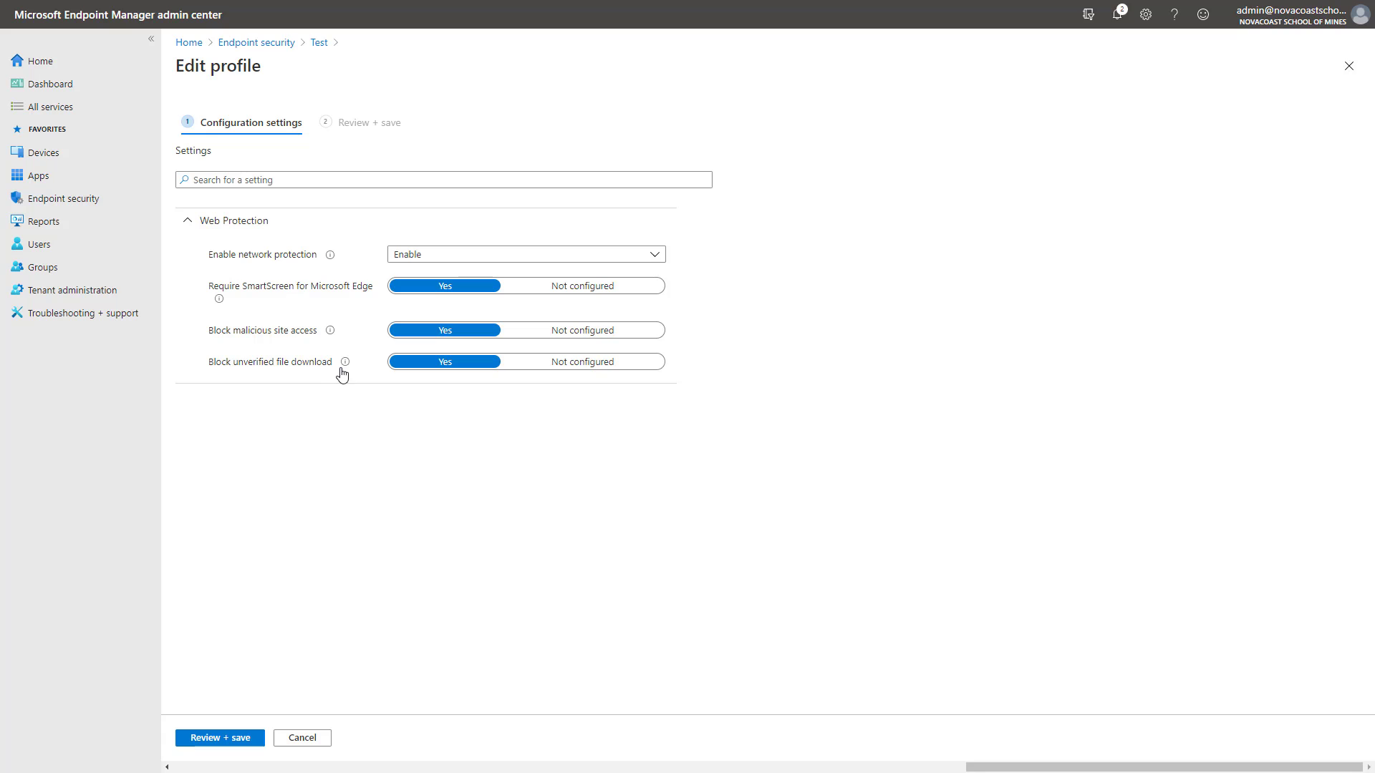
mouse_move(342, 374)
double_click(331, 287)
double_click(362, 295)
click(362, 296)
mouse_move(330, 258)
click(317, 741)
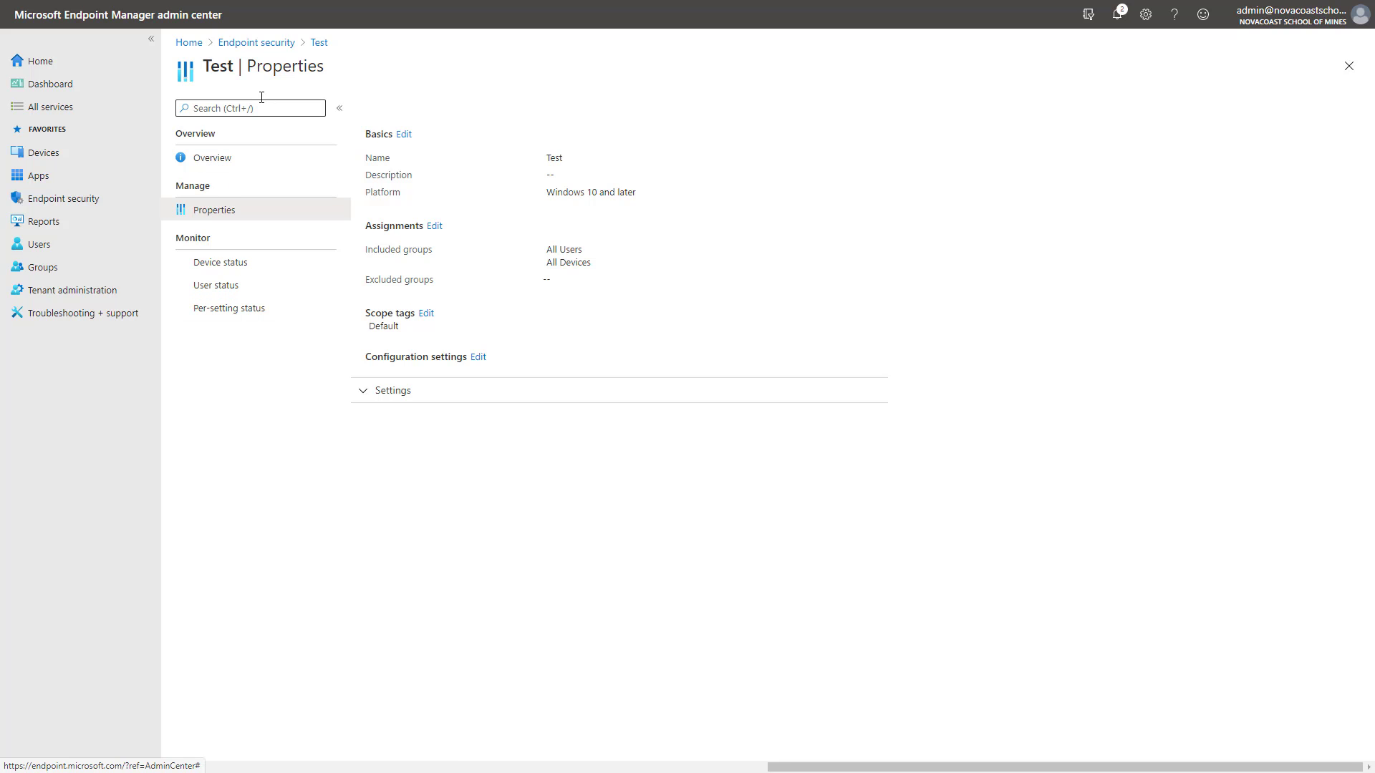
Go to Defender advanced features settings and highlight the Custom network indicators option.
click(270, 44)
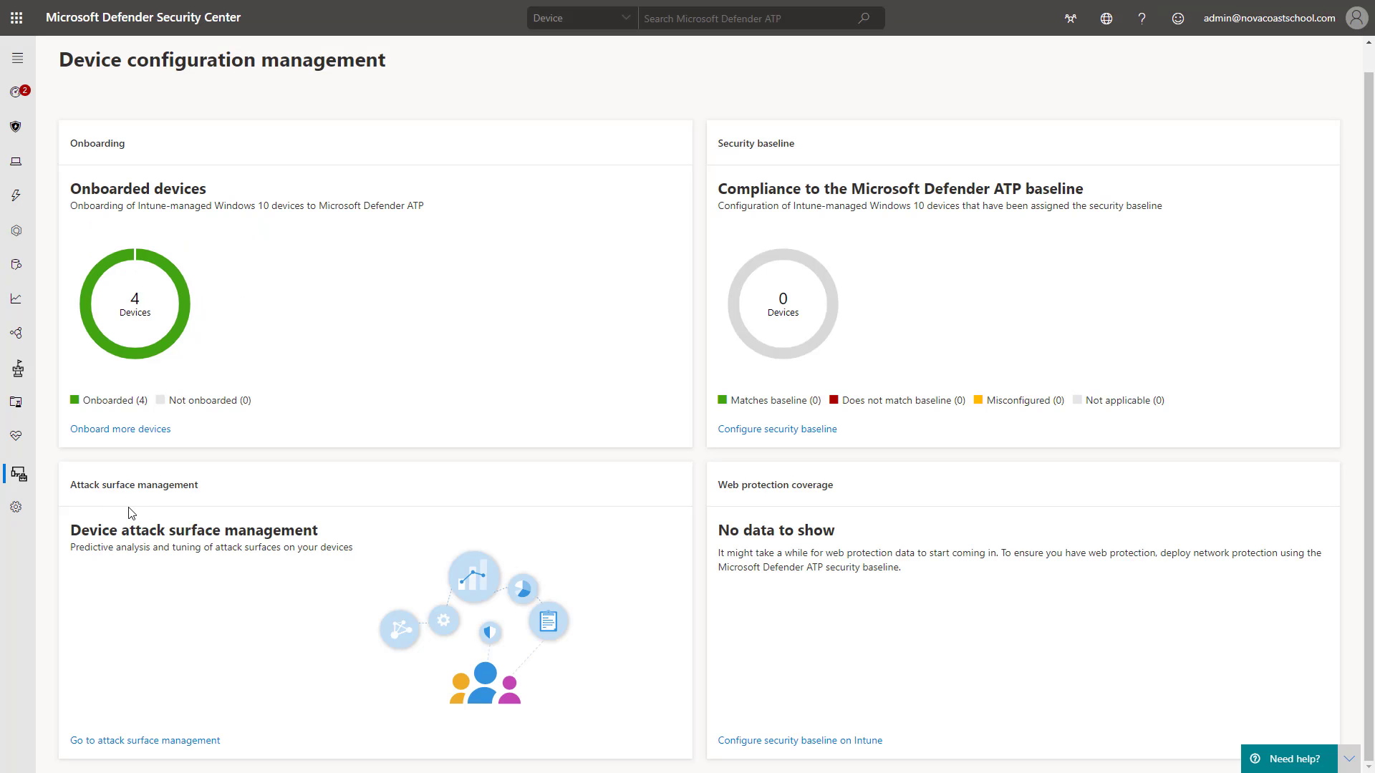
click(6, 514)
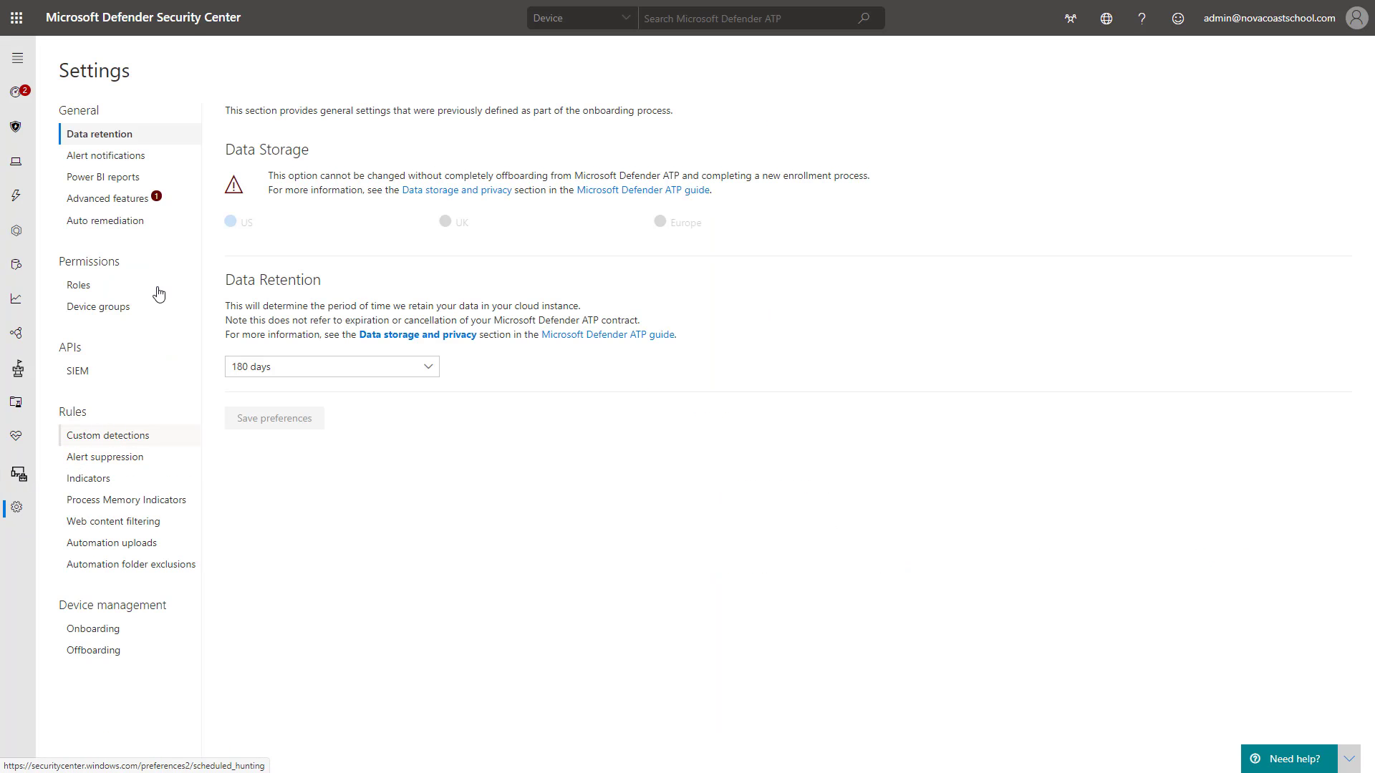
click(131, 201)
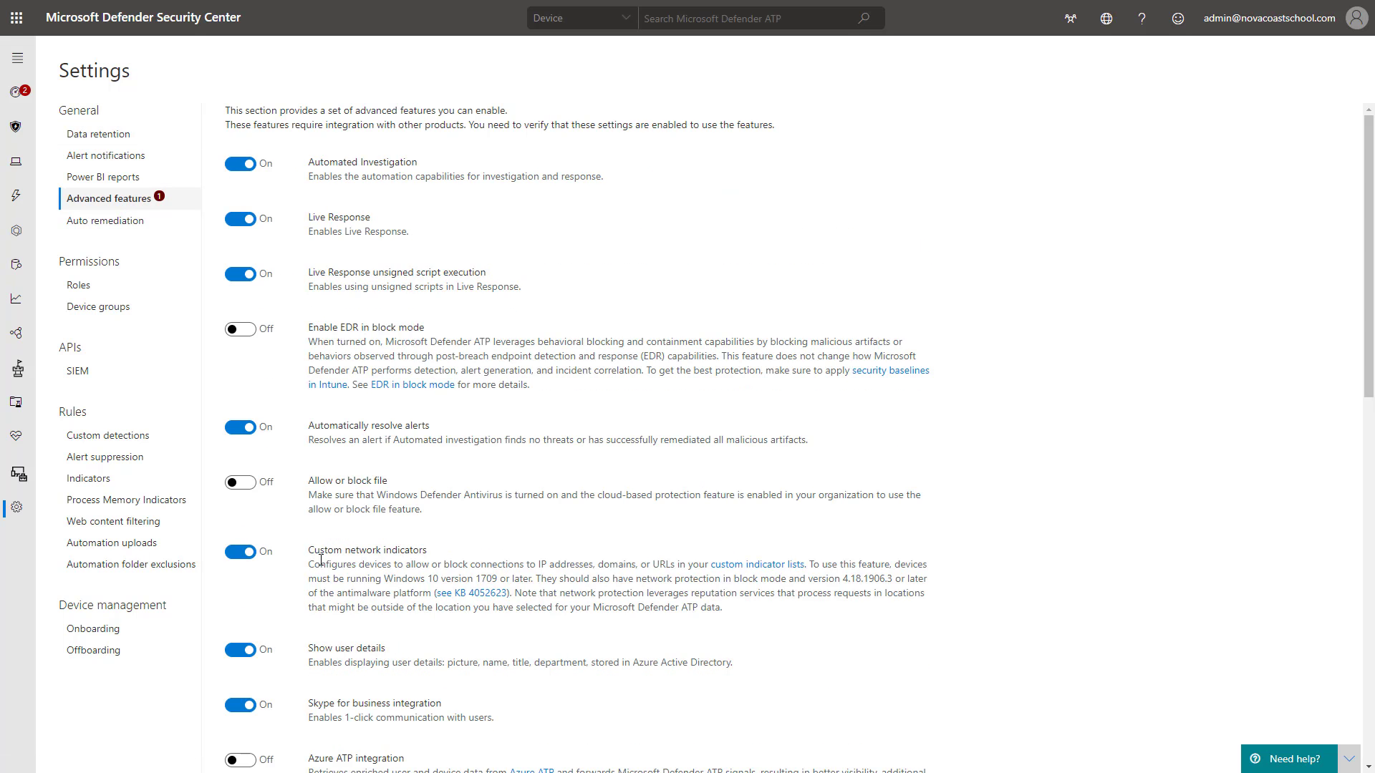
drag(315, 566, 421, 550)
double_click(422, 550)
Open the URLs/Domains indicators list and start a new URL/domain indicator.
click(120, 477)
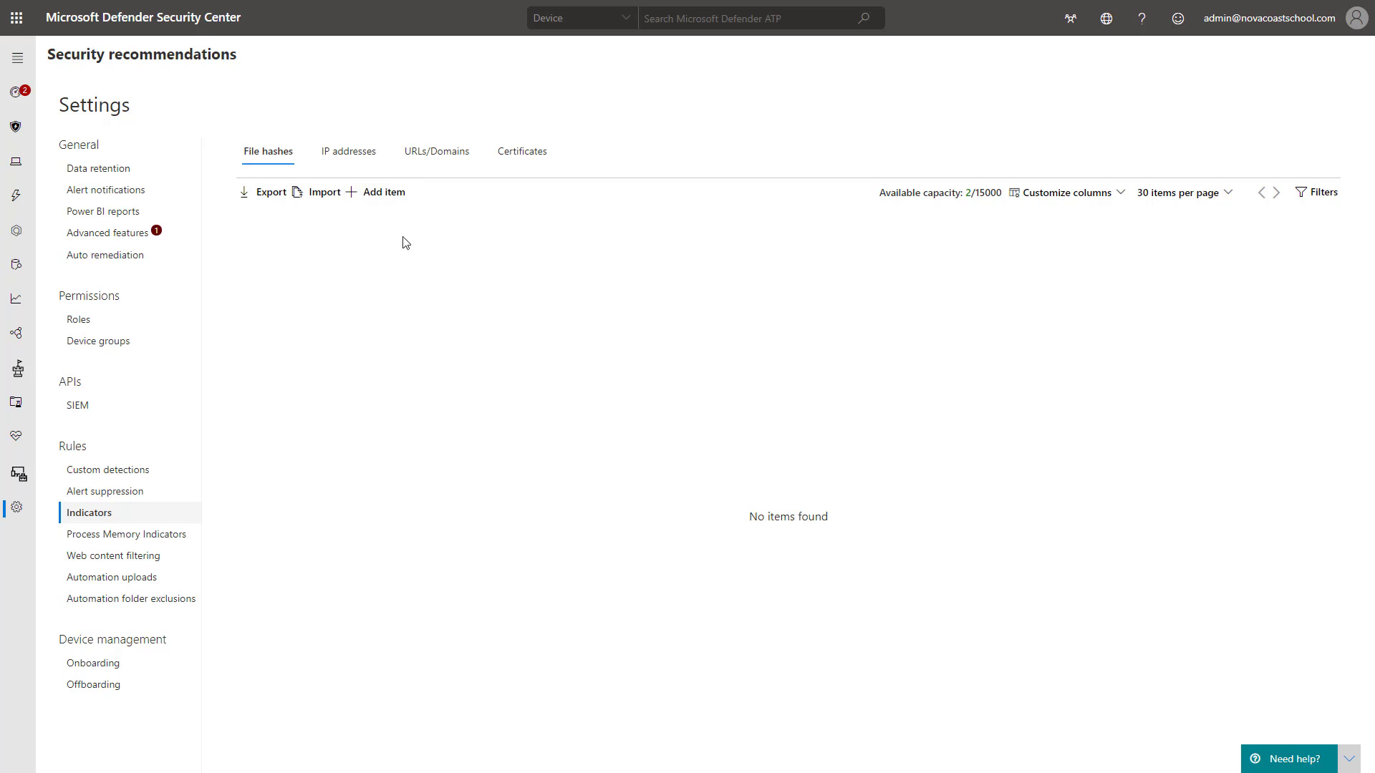
click(346, 162)
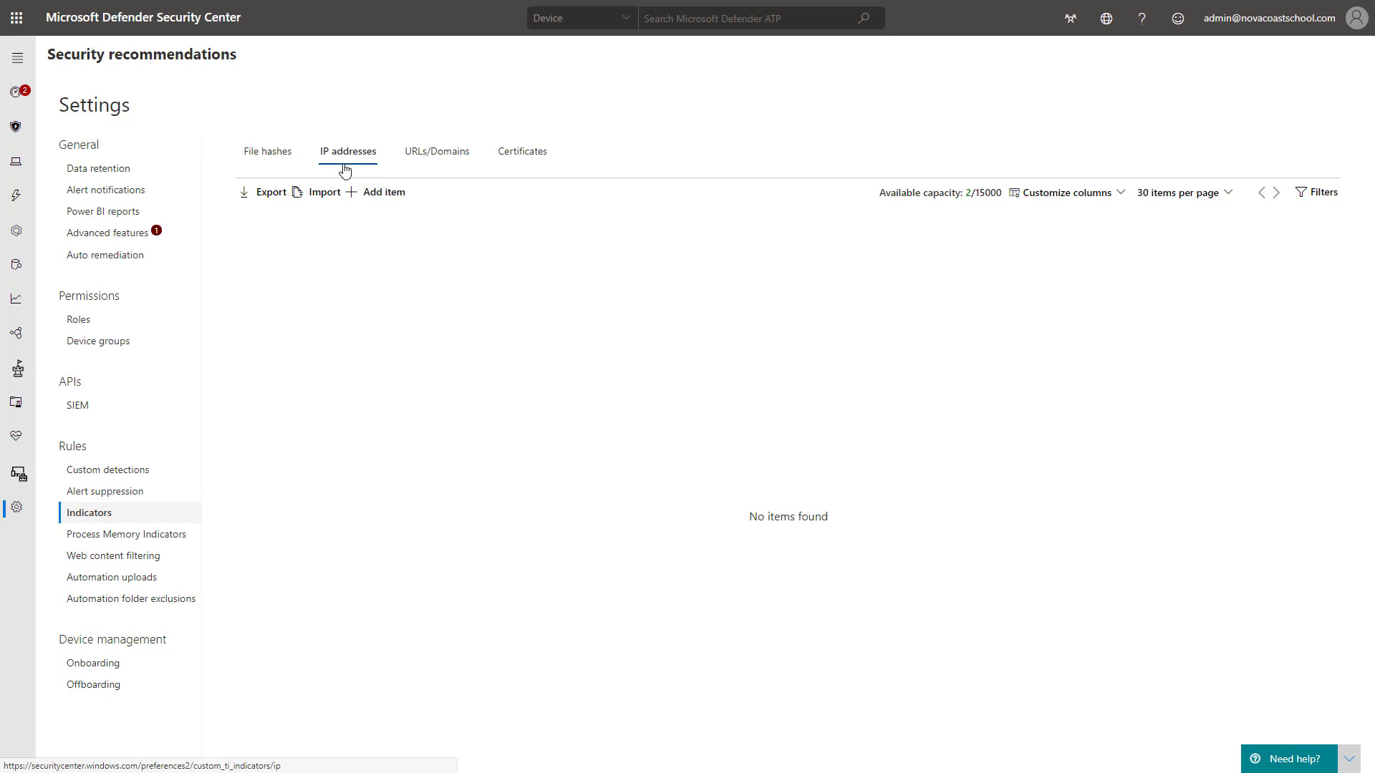
click(445, 168)
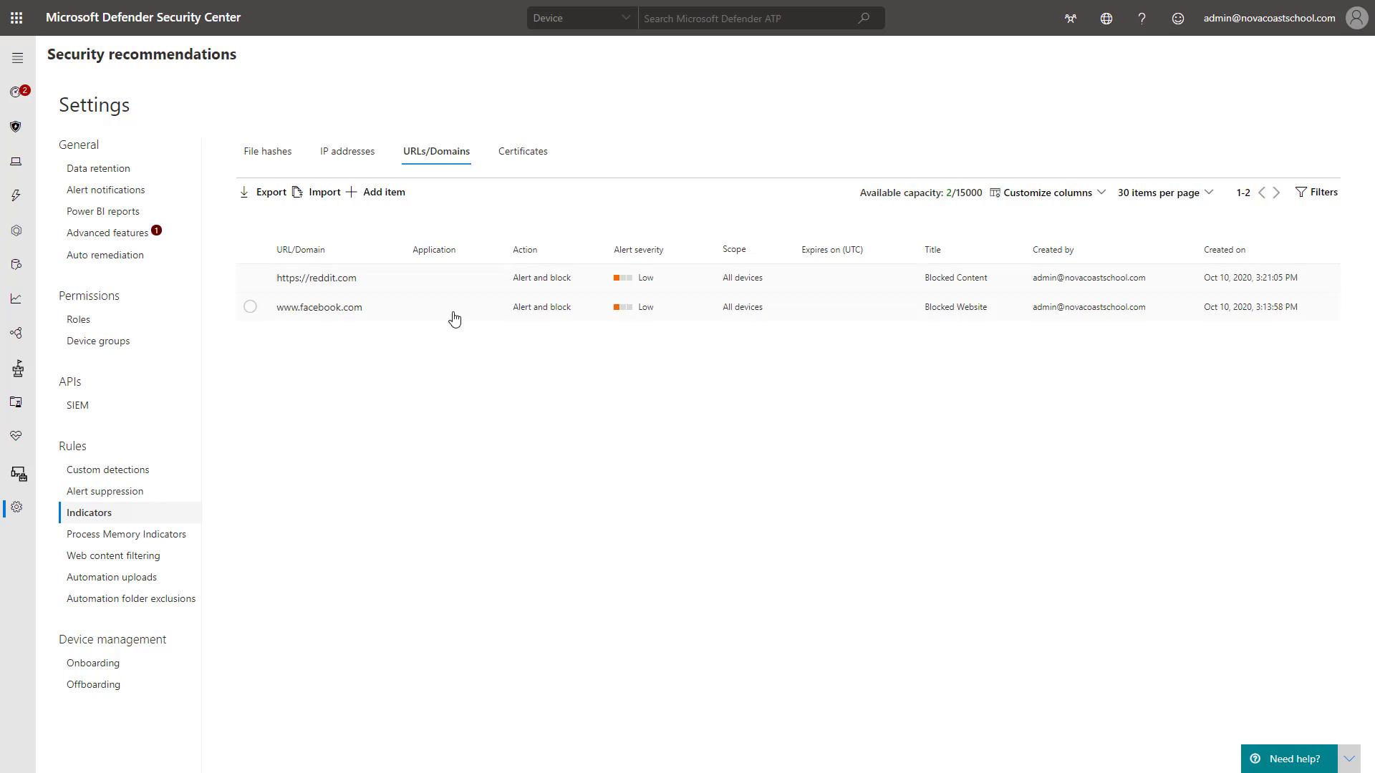
click(383, 197)
click(990, 281)
text(h)
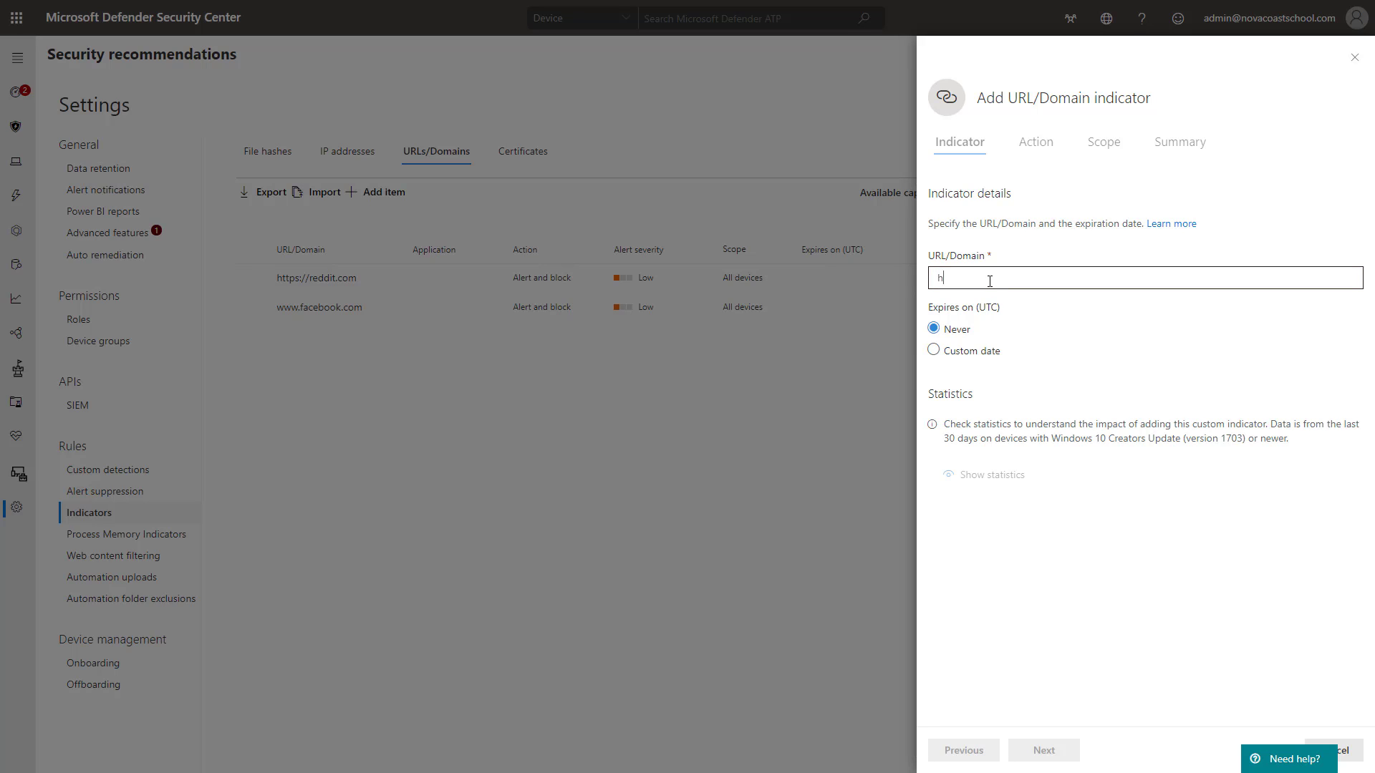
text(ttps://ed)
text(ge.com)
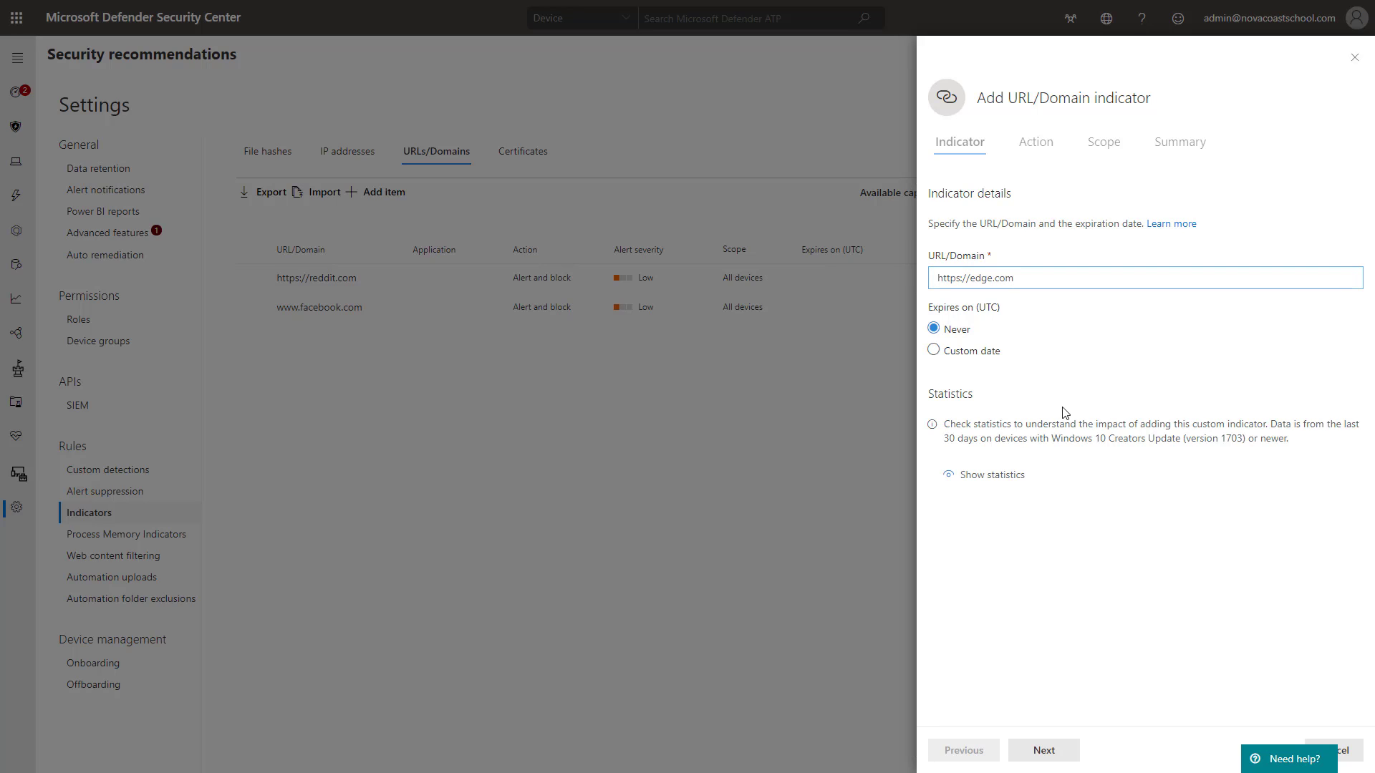
click(977, 480)
click(1026, 752)
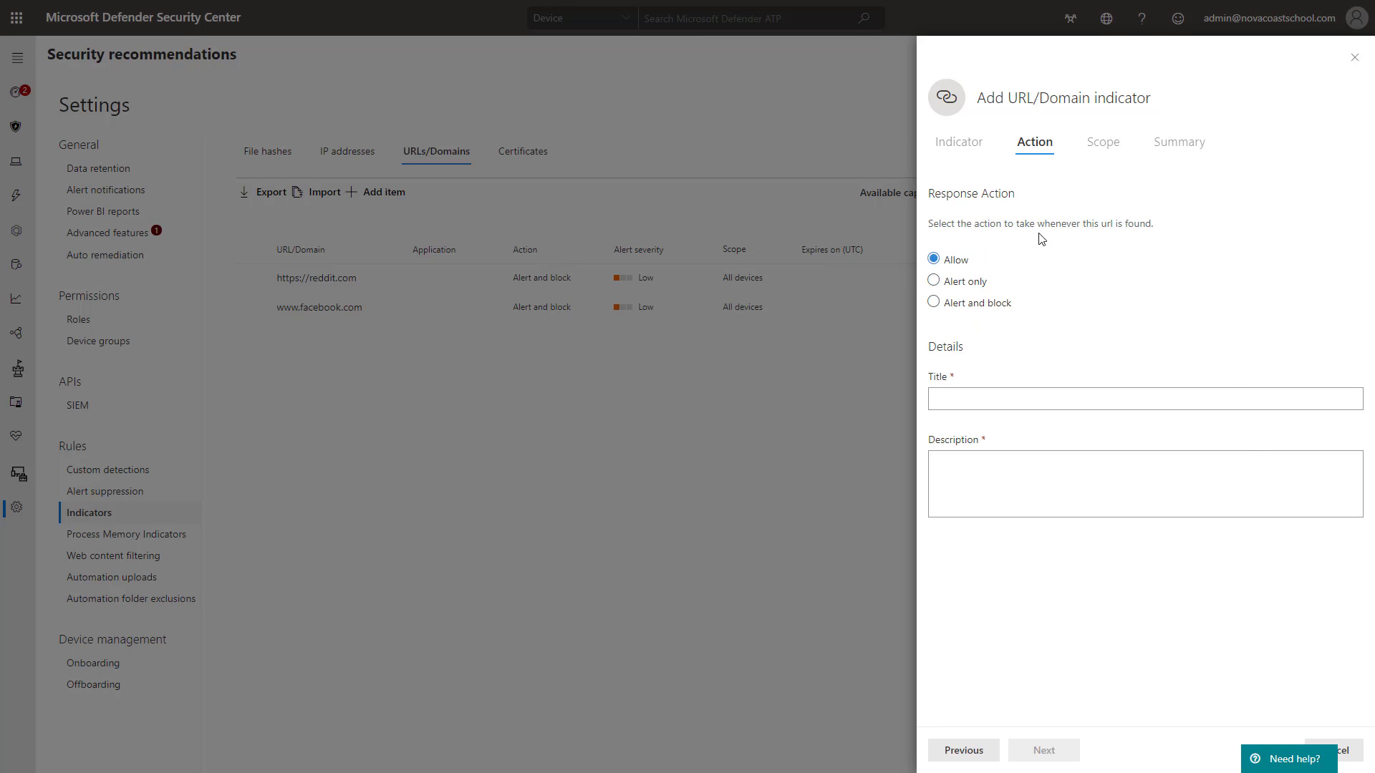
Set the action to Alert and block, with Low severity and Suspicious activity category.
double_click(968, 301)
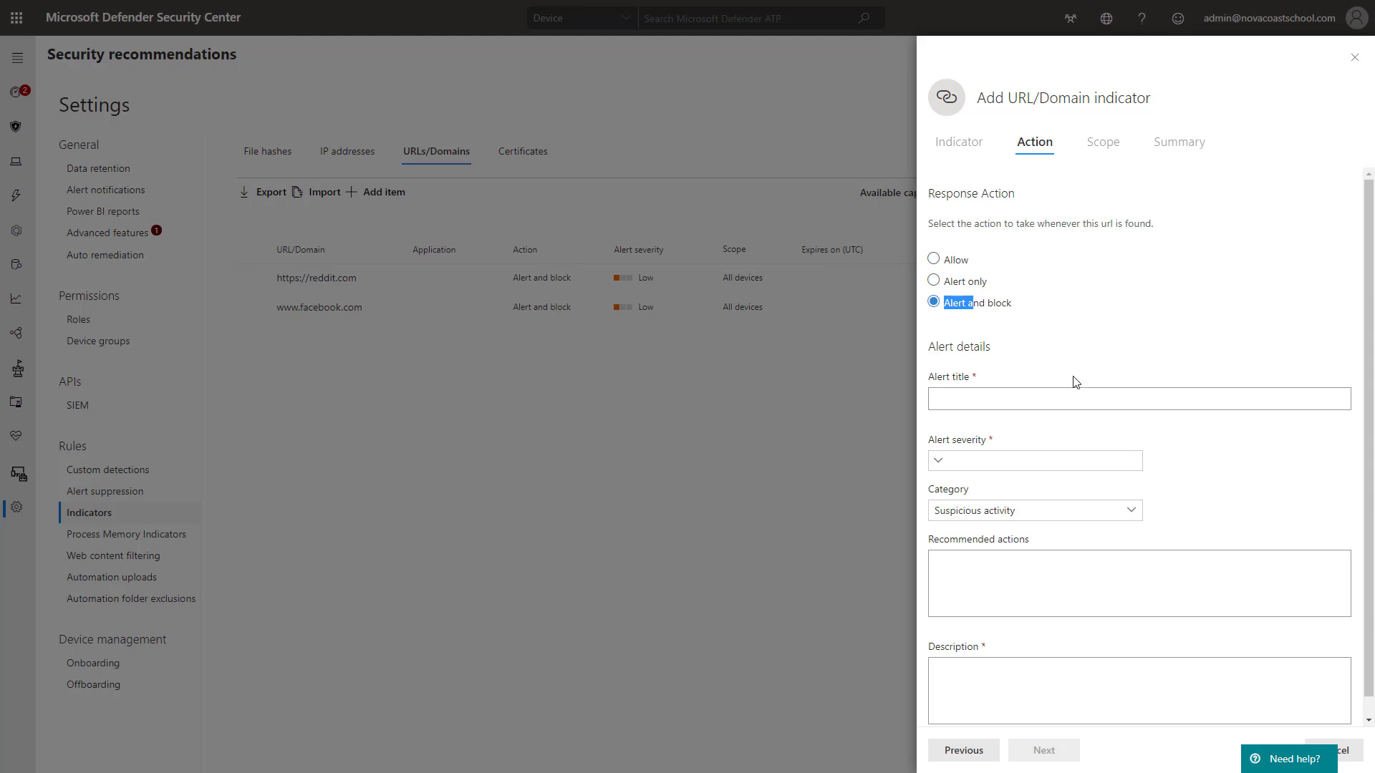
click(1141, 406)
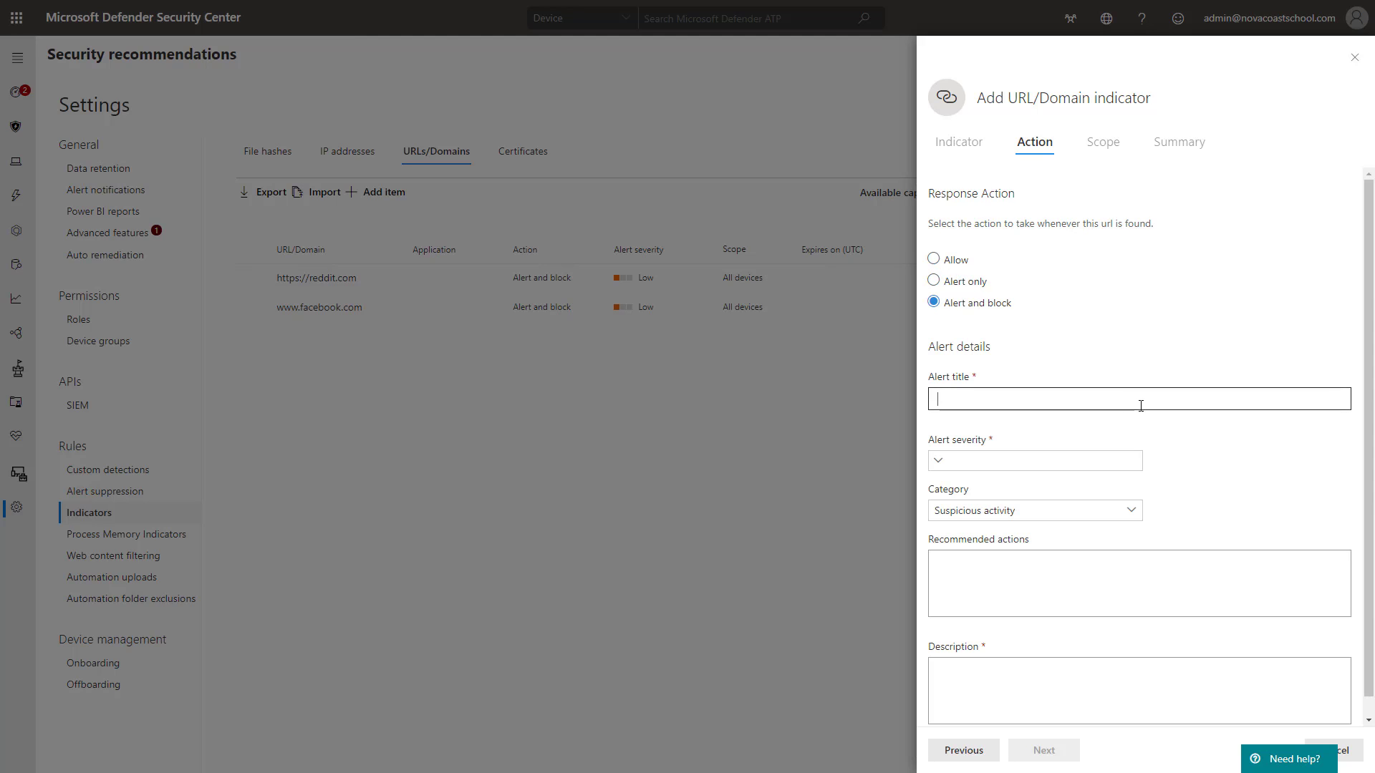
click(1096, 462)
click(1031, 509)
click(1096, 510)
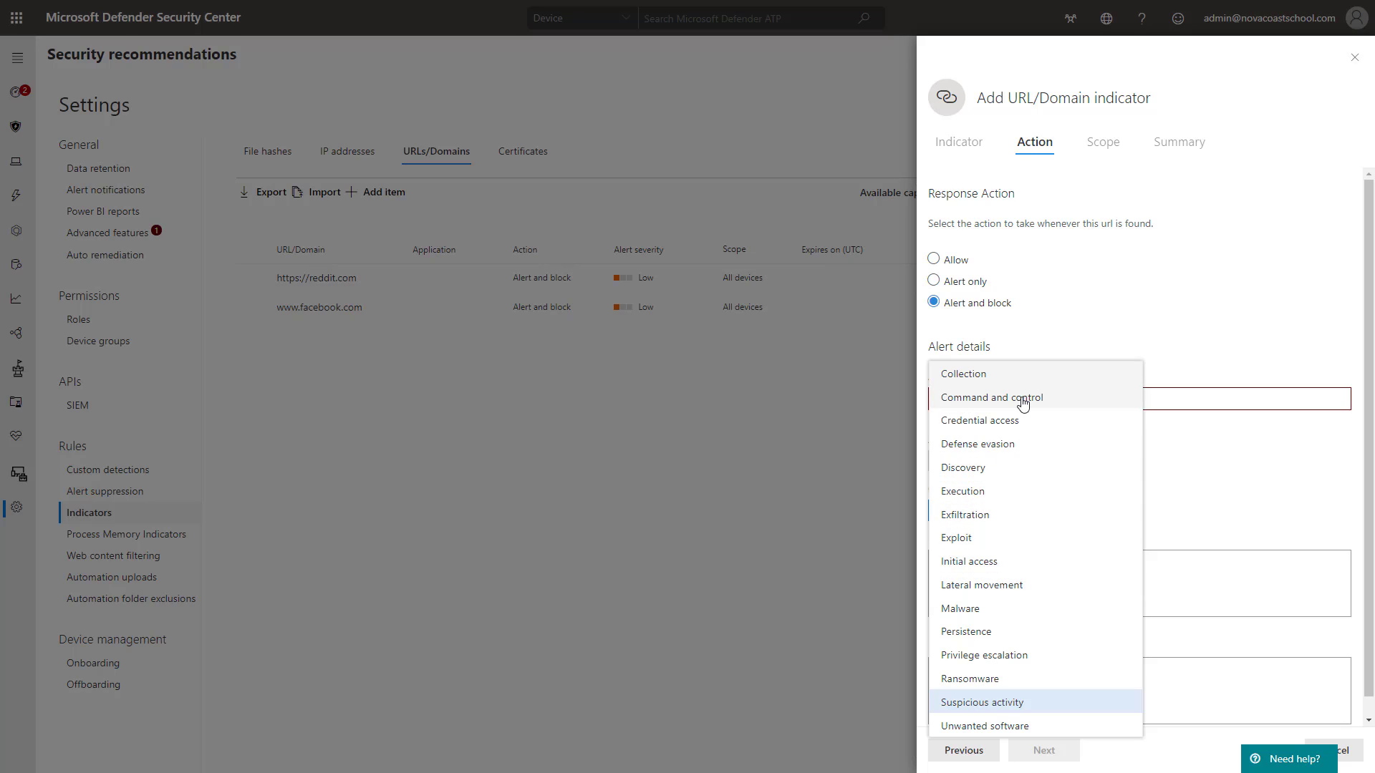
click(1176, 518)
scroll(1117, 657, down, 1)
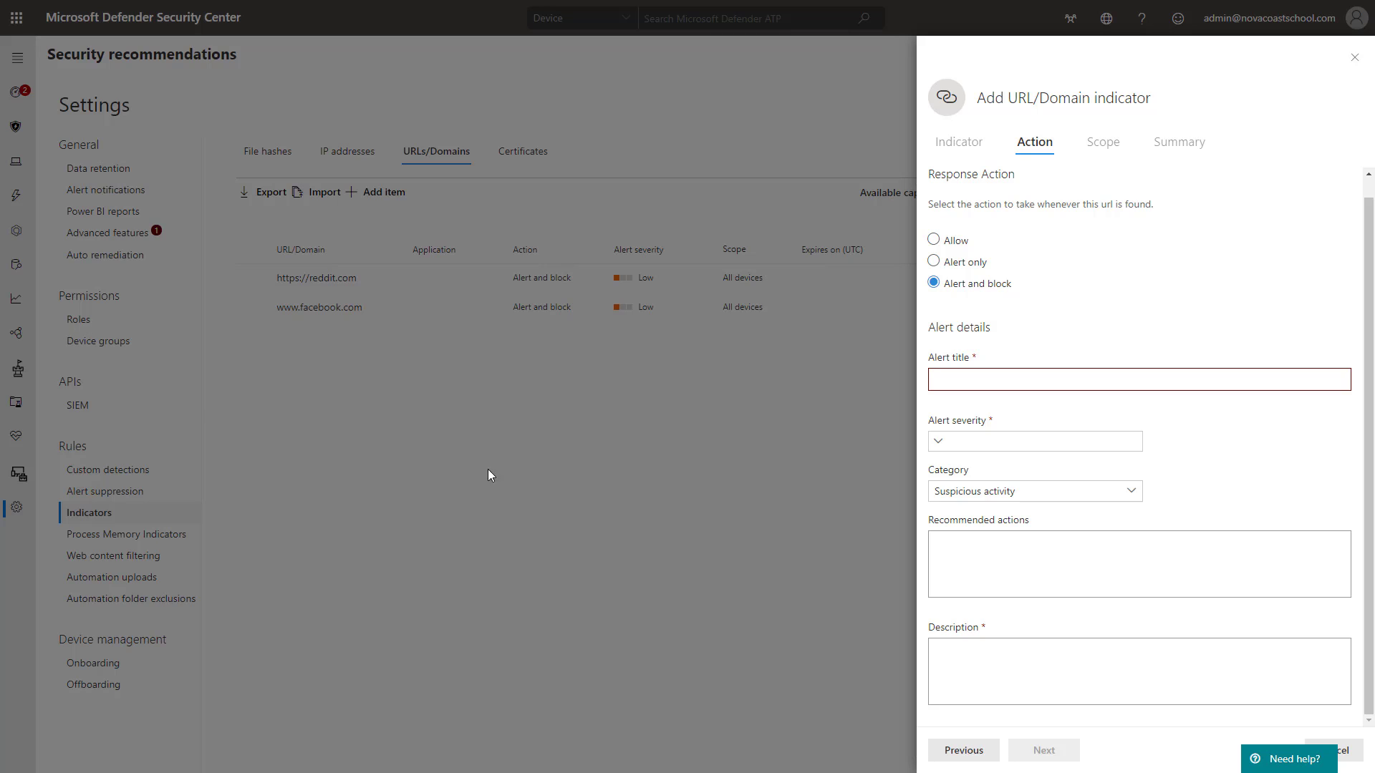
click(1350, 761)
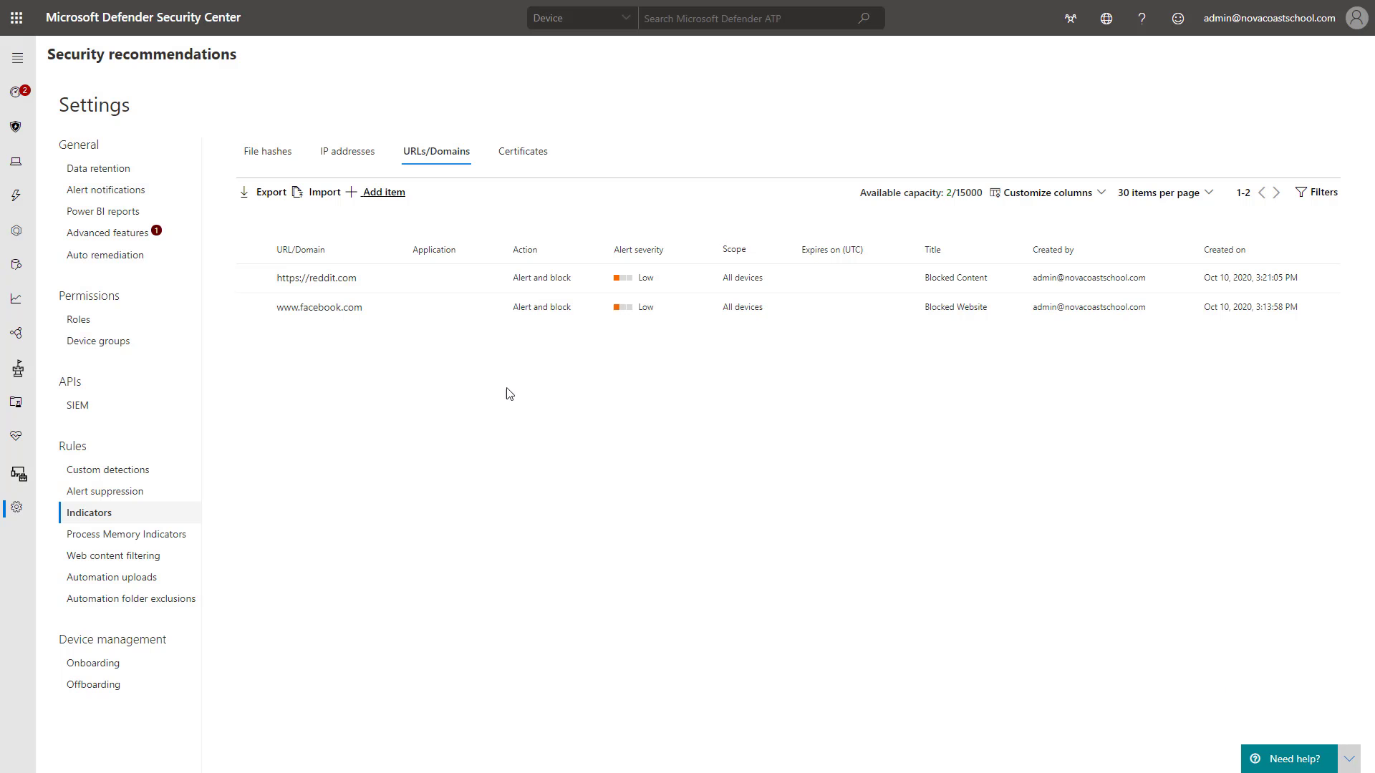
click(408, 310)
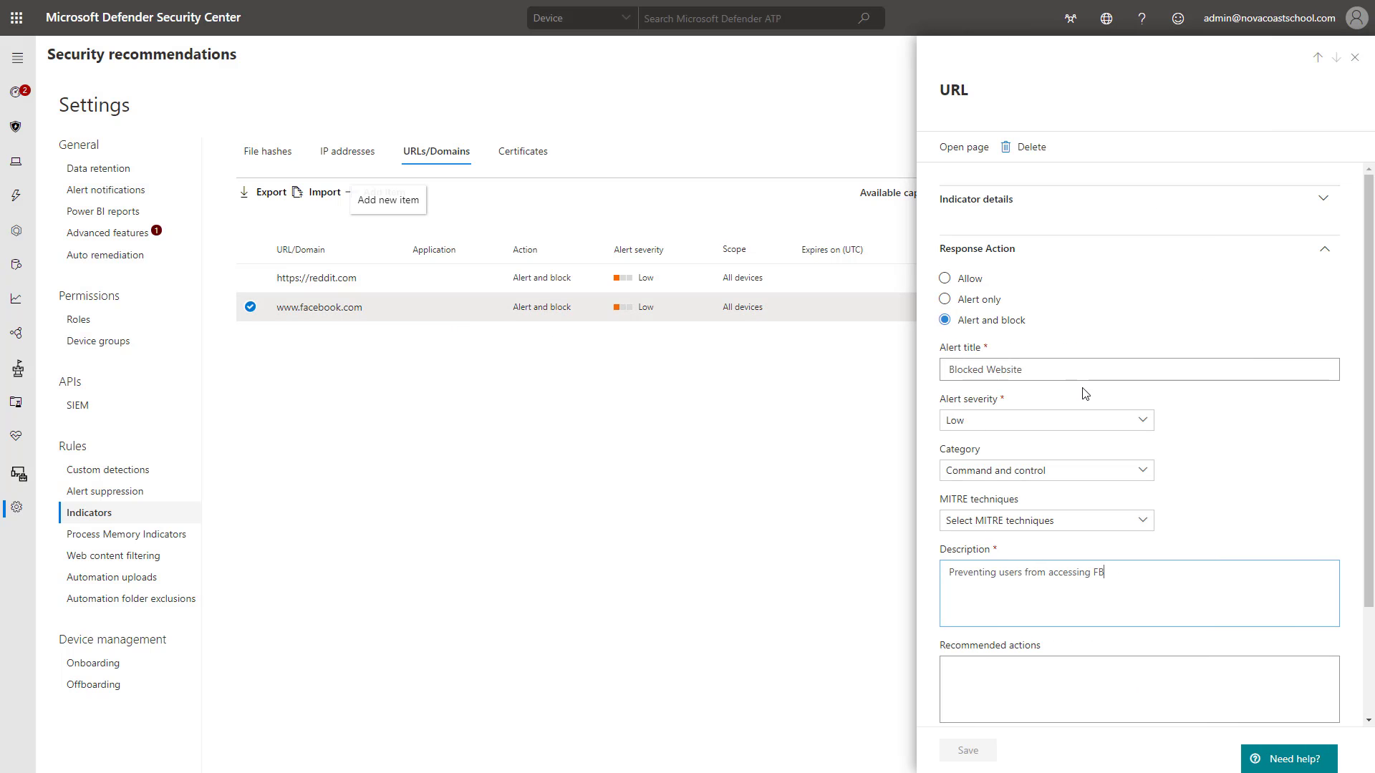
scroll(1045, 394, down, 2)
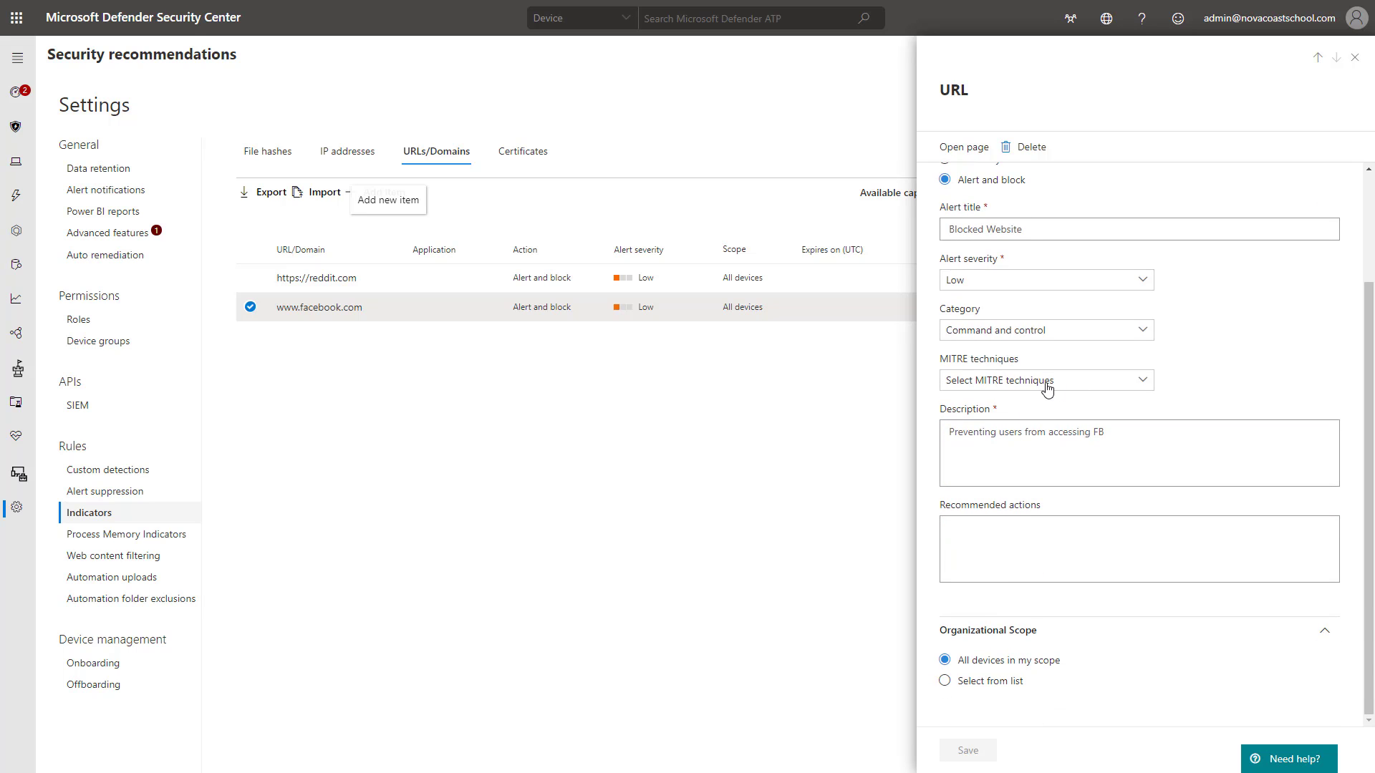
scroll(1174, 316, up, 2)
scroll(1168, 362, down, 2)
Try scoping the indicator to device groups, then restore it to all devices.
click(1024, 684)
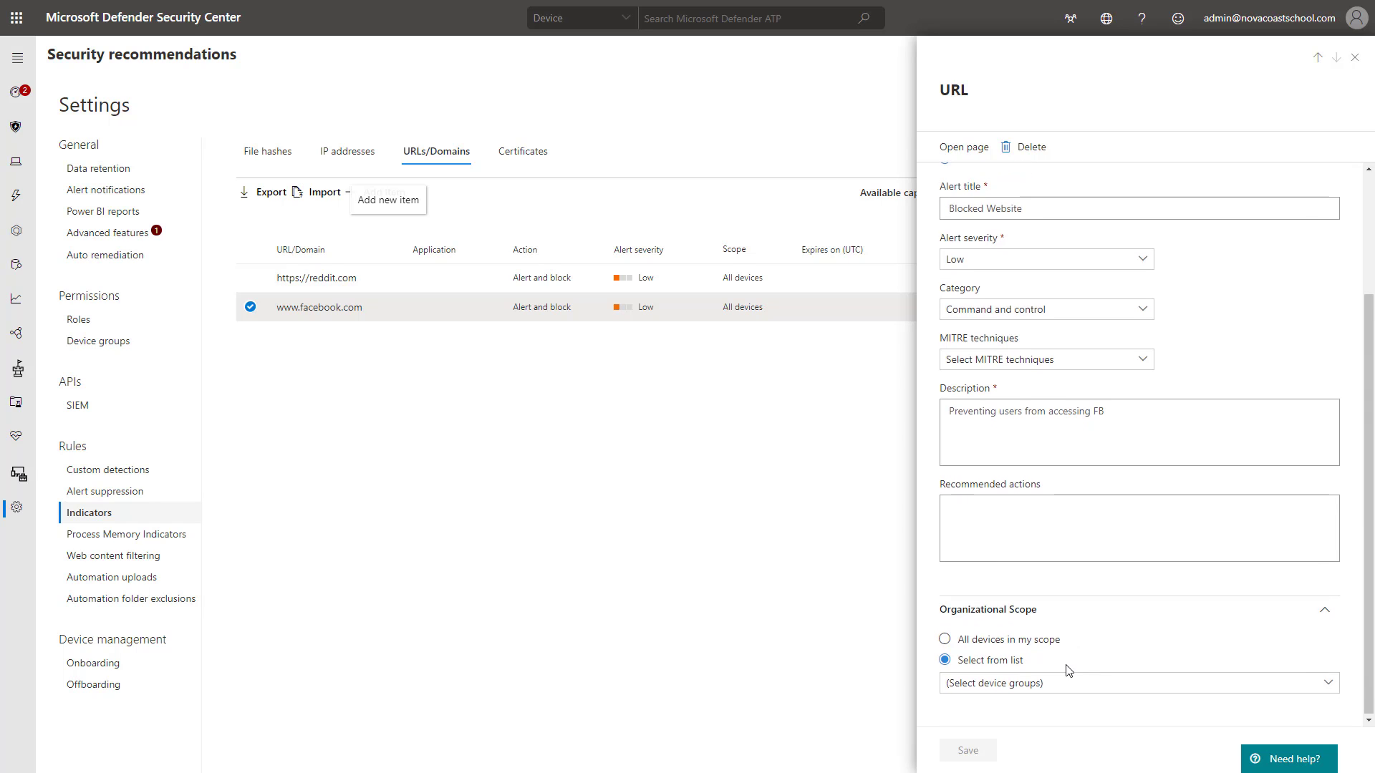
click(1099, 681)
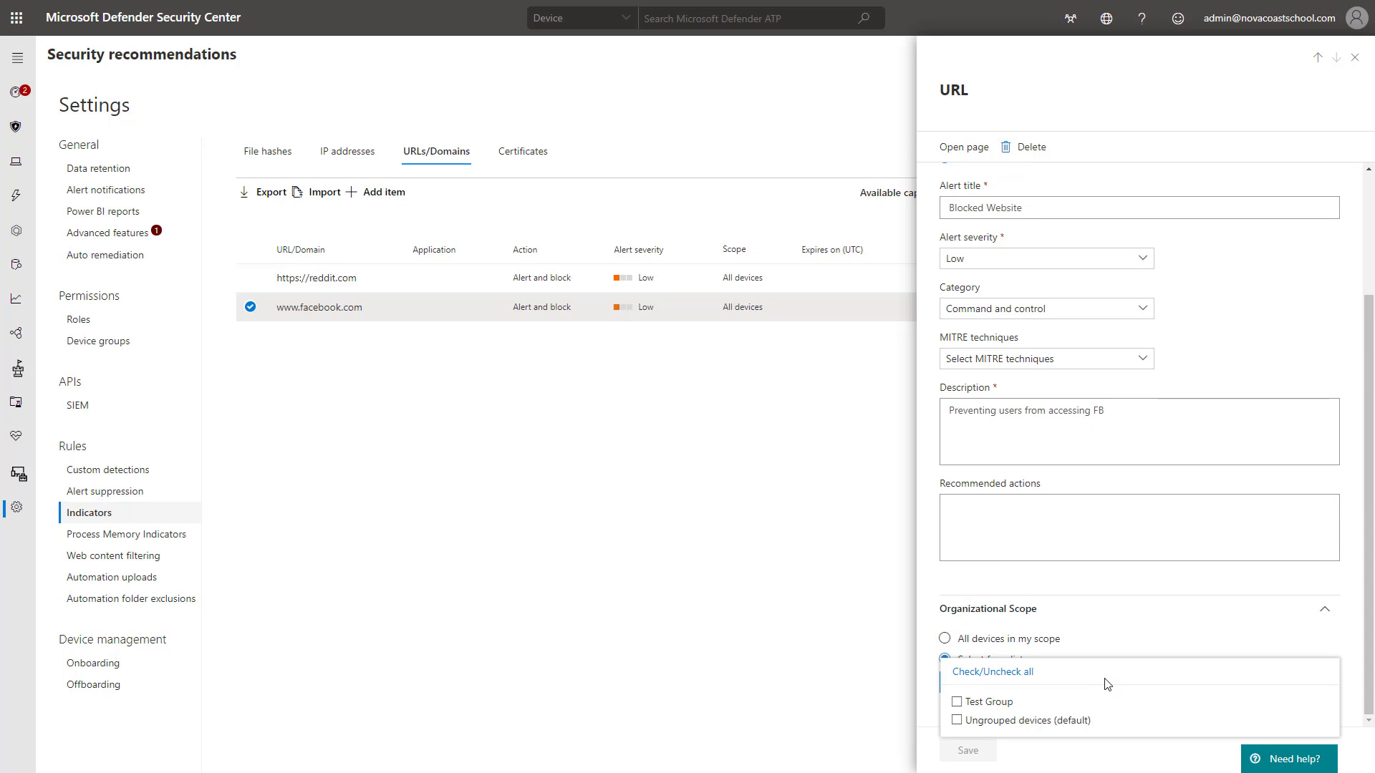
click(1130, 638)
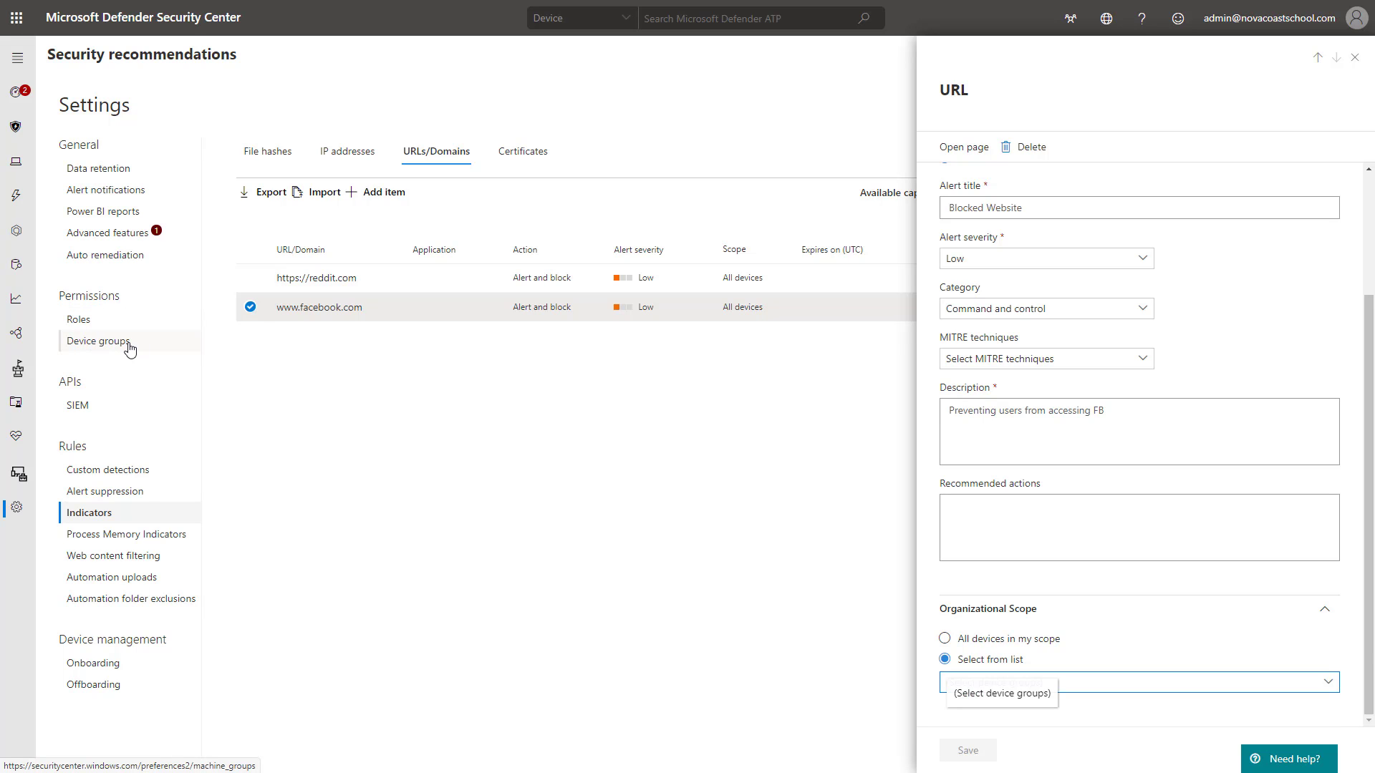
click(1022, 646)
scroll(1120, 629, up, 2)
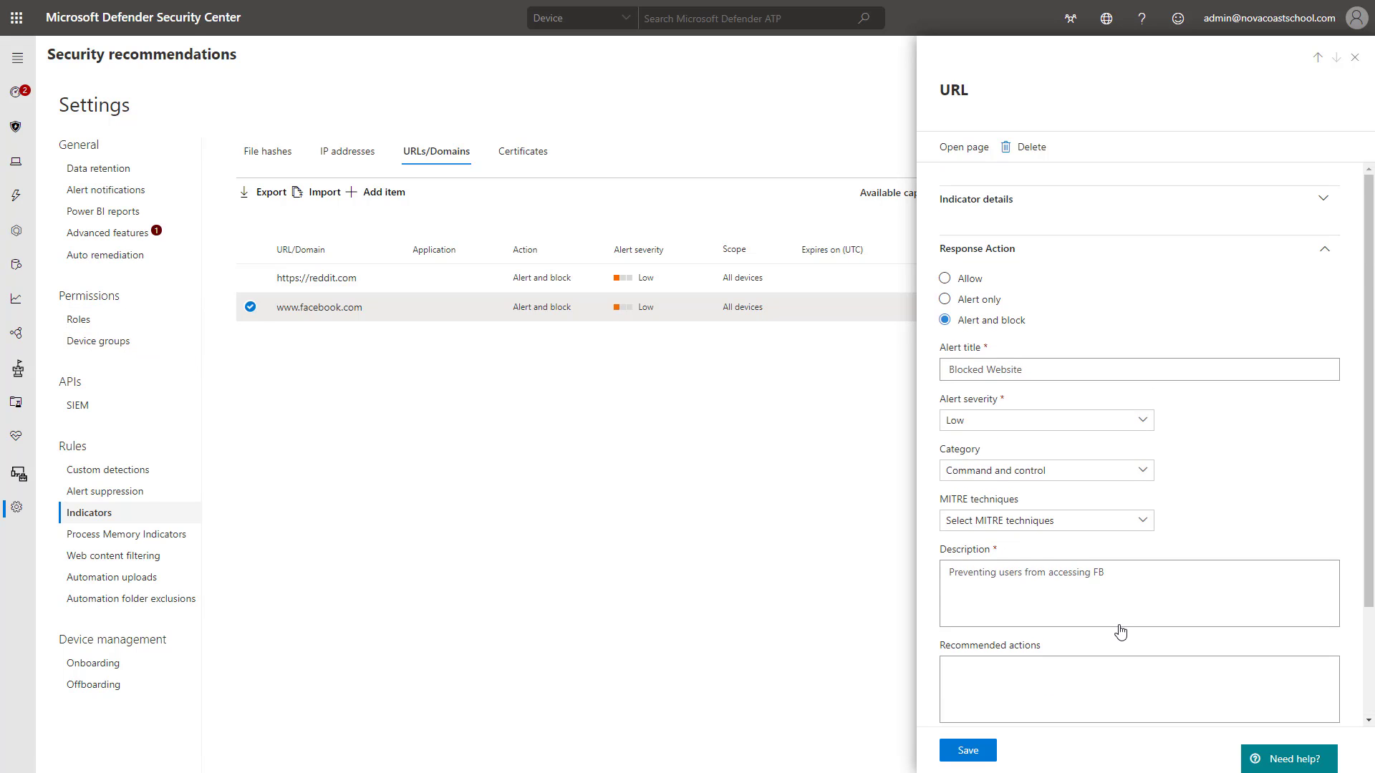
Browse the MITRE techniques list, then close and reopen the facebook.com details panel.
click(1095, 527)
scroll(1117, 537, down, 3)
scroll(1151, 552, up, 5)
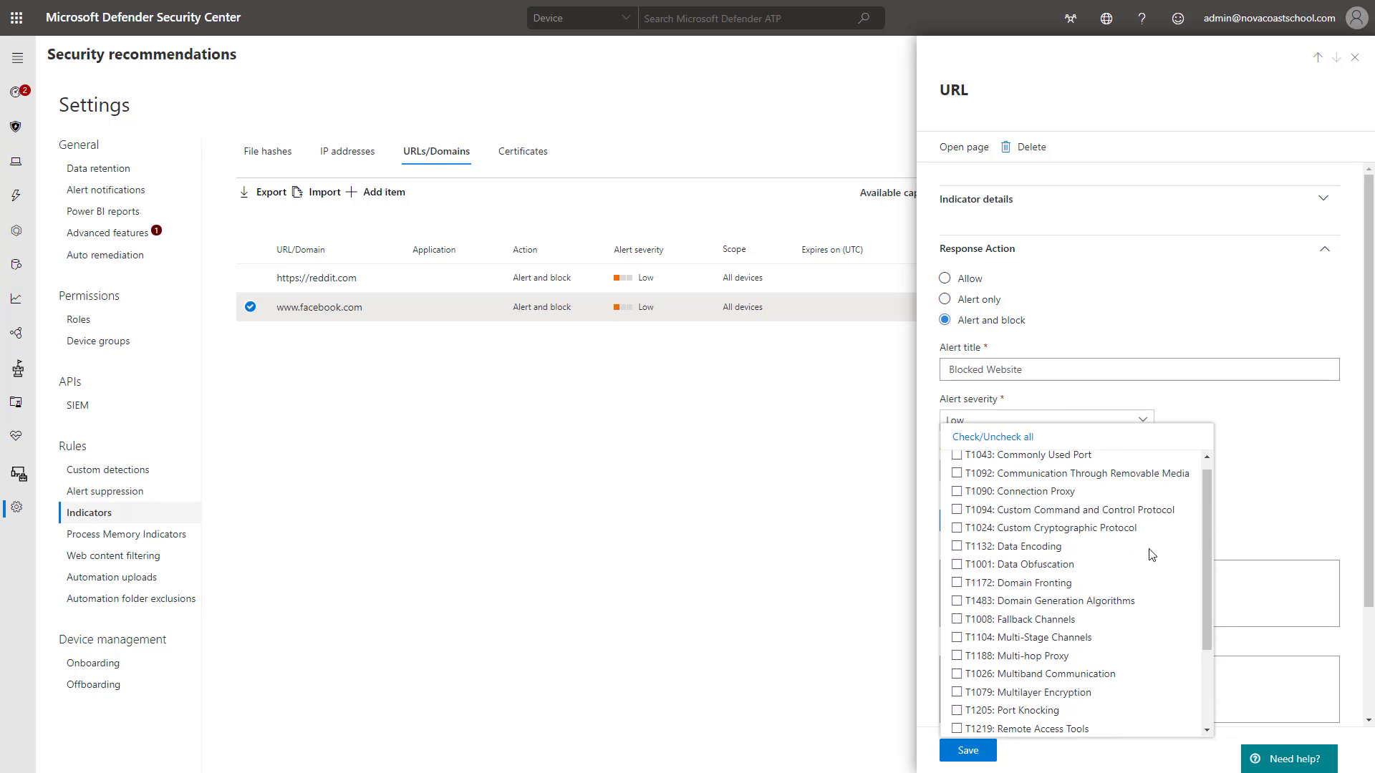
click(1292, 552)
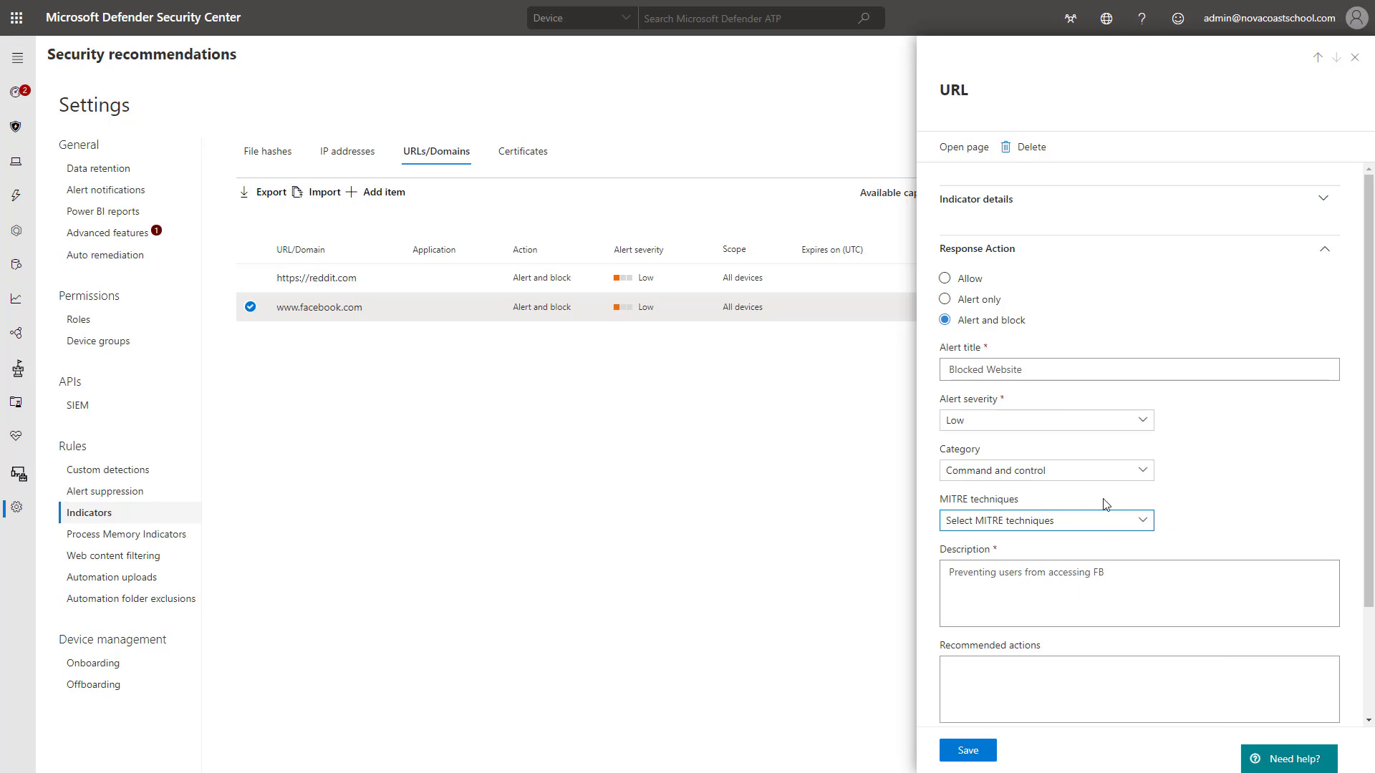
click(1355, 59)
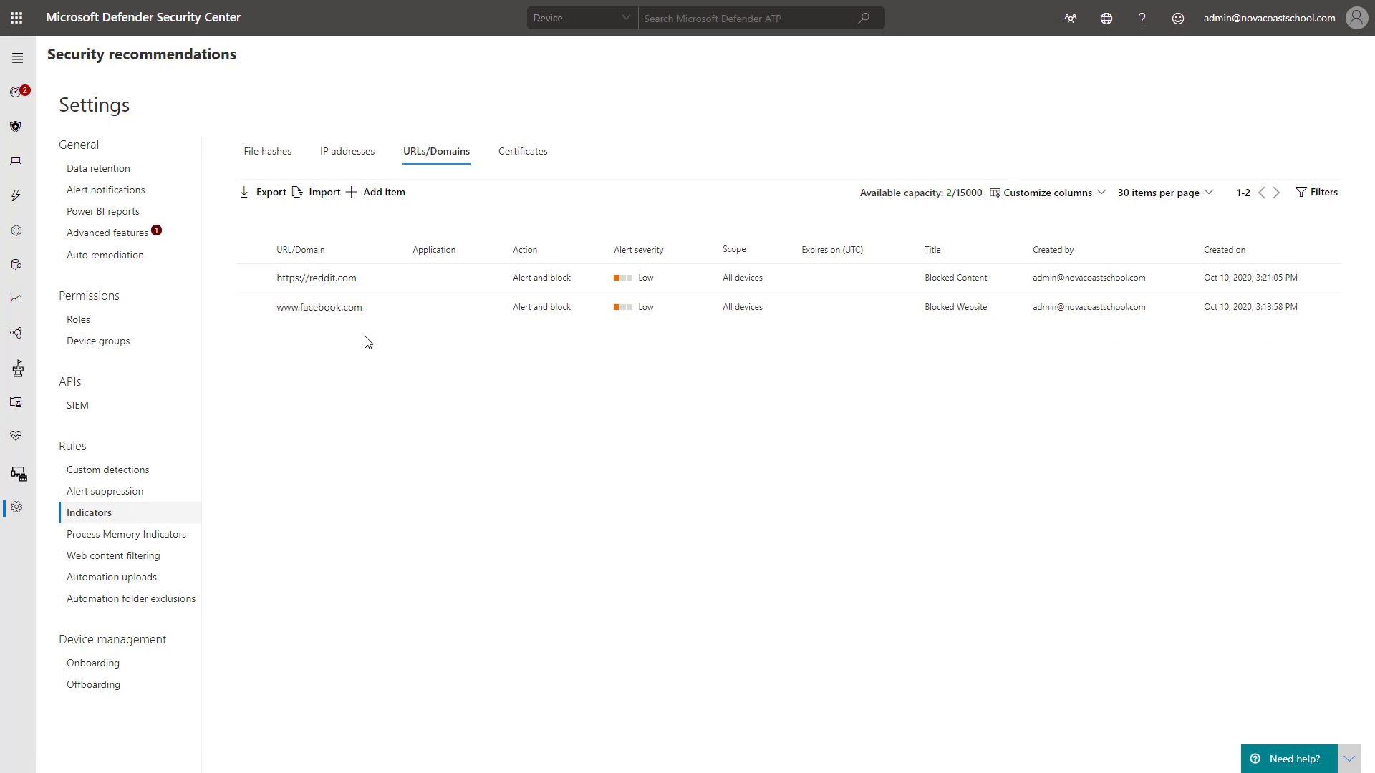
click(984, 318)
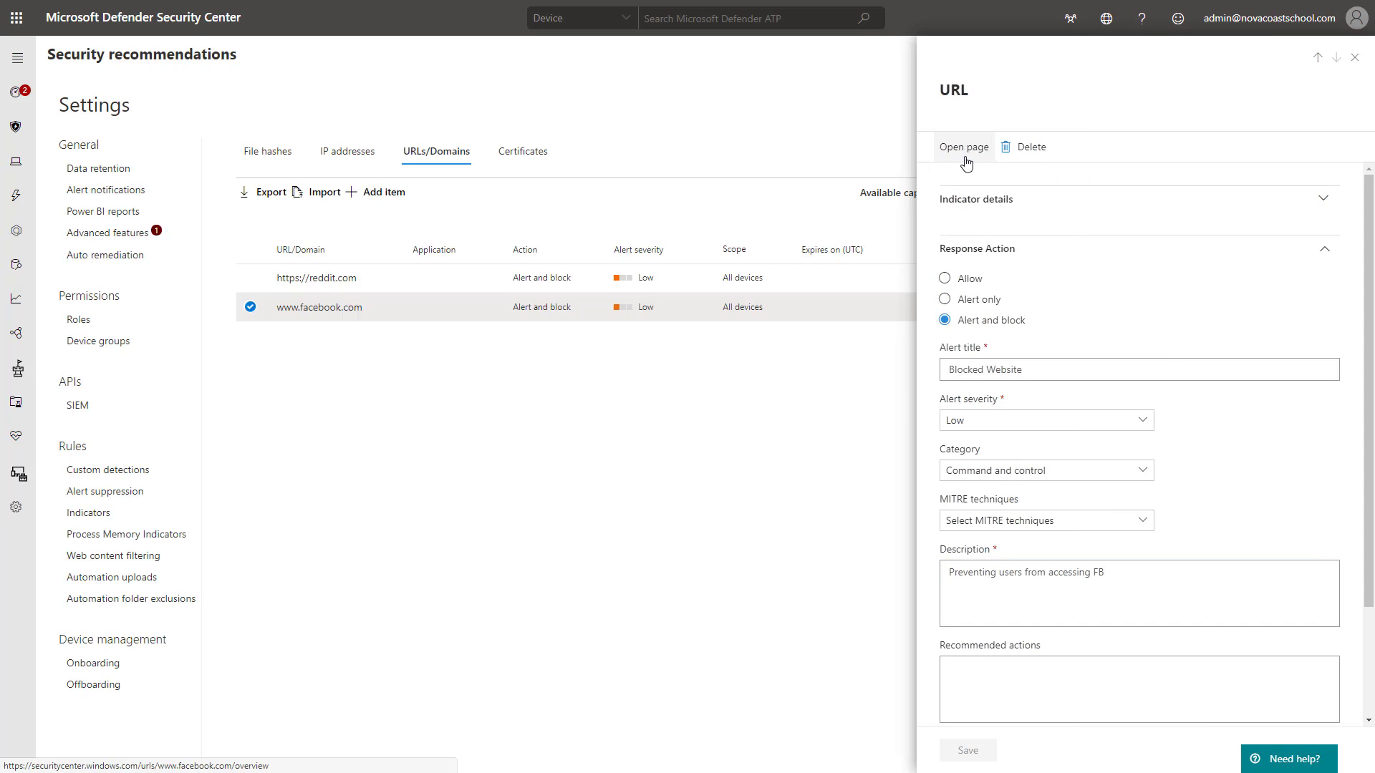
click(968, 160)
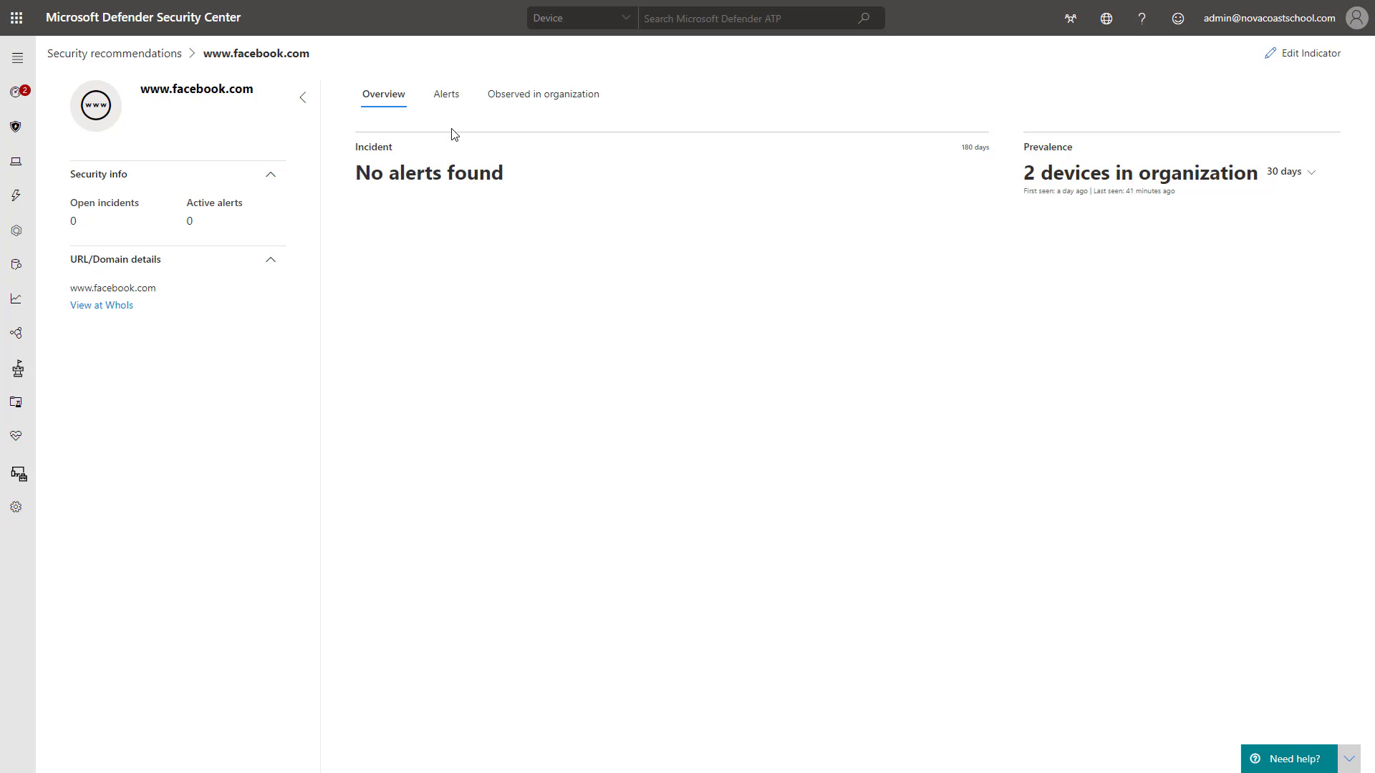
click(448, 101)
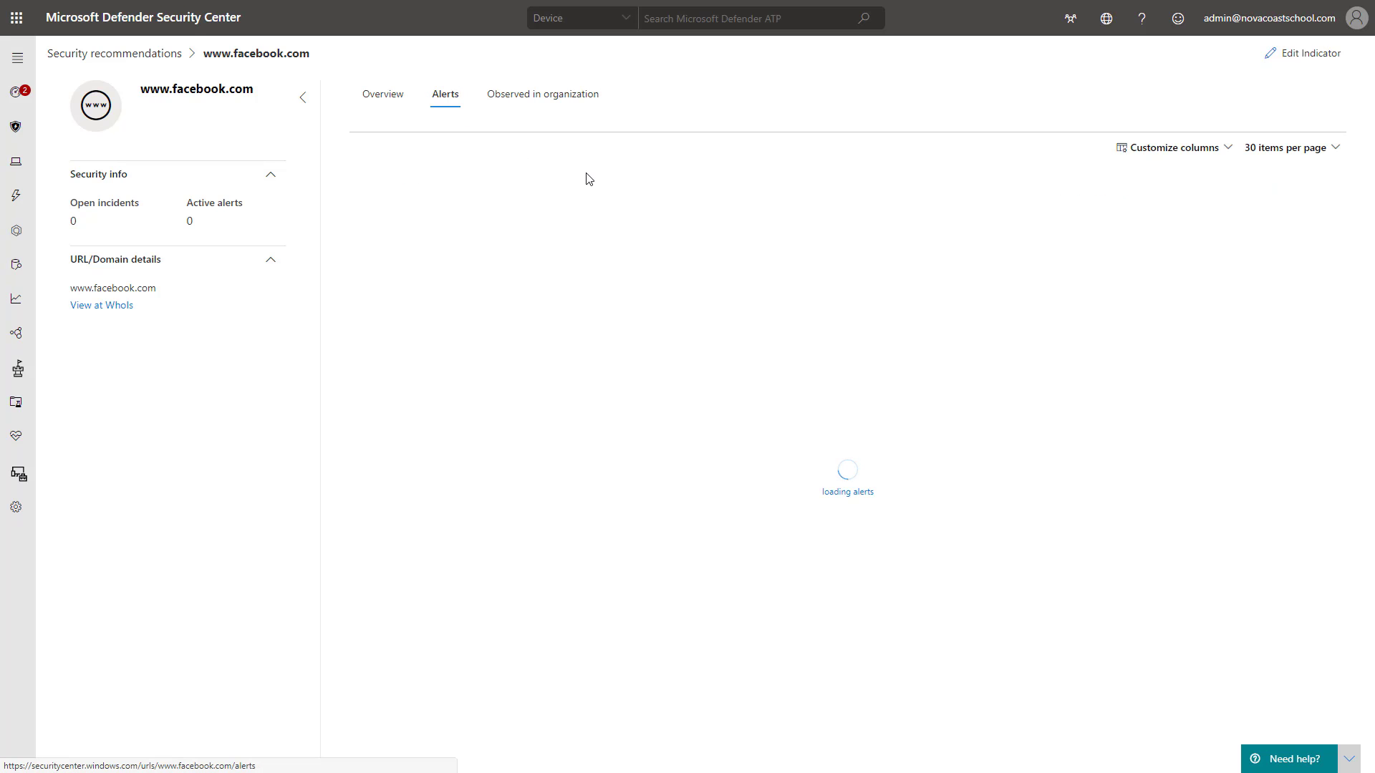
click(548, 99)
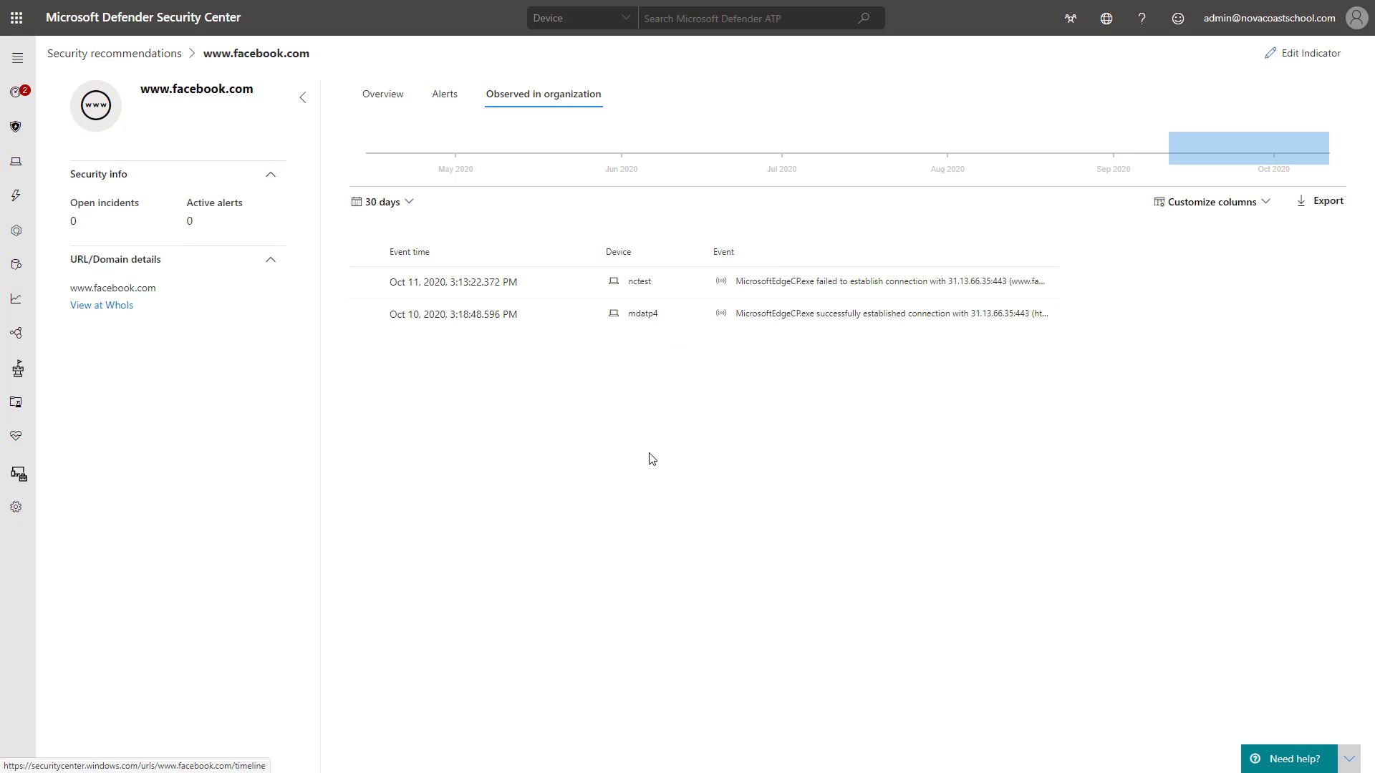
Switch to the remote test machine's desktop window.
key(alt+Tab)
key(Right)
key(Up)
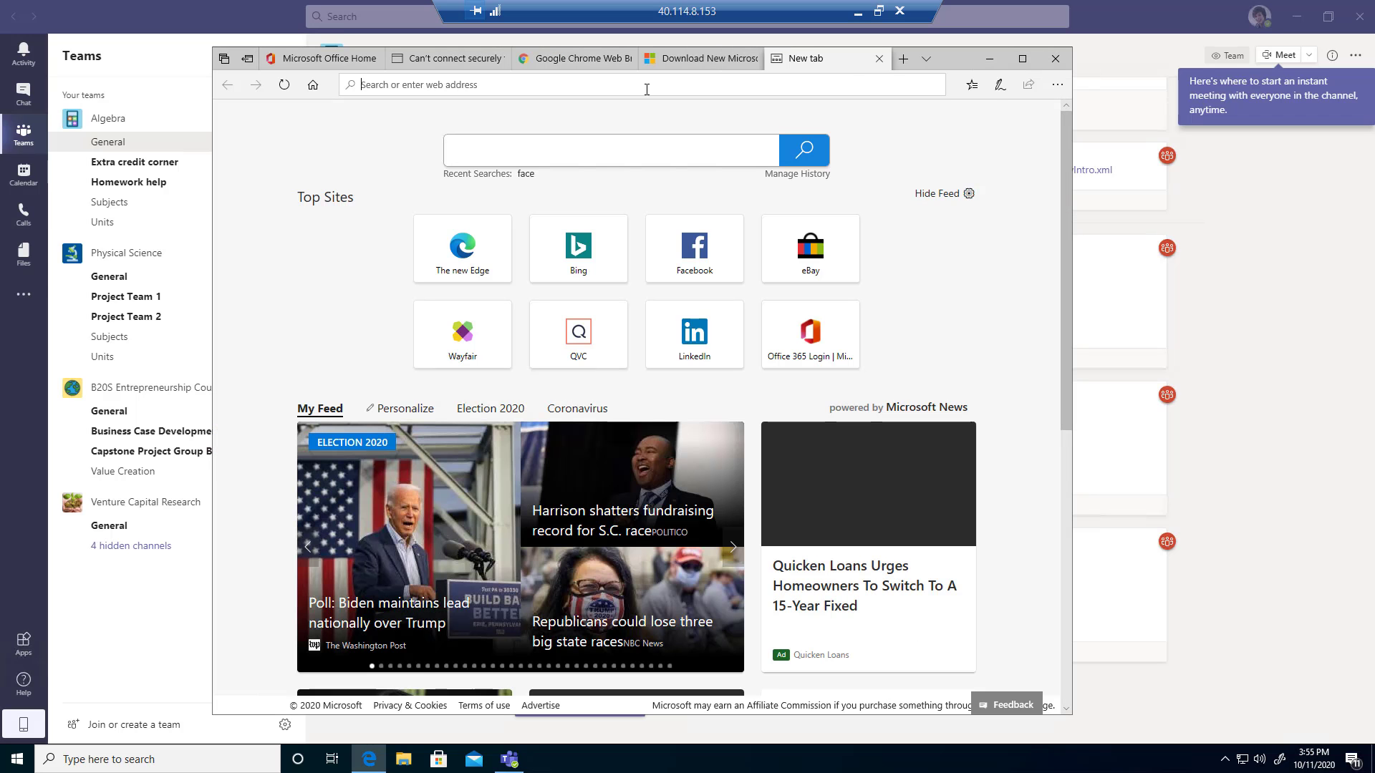
Visit facebook.com and reddit.com in Edge, confirming each shows the organization's blocked-website page.
text(facebook.com/)
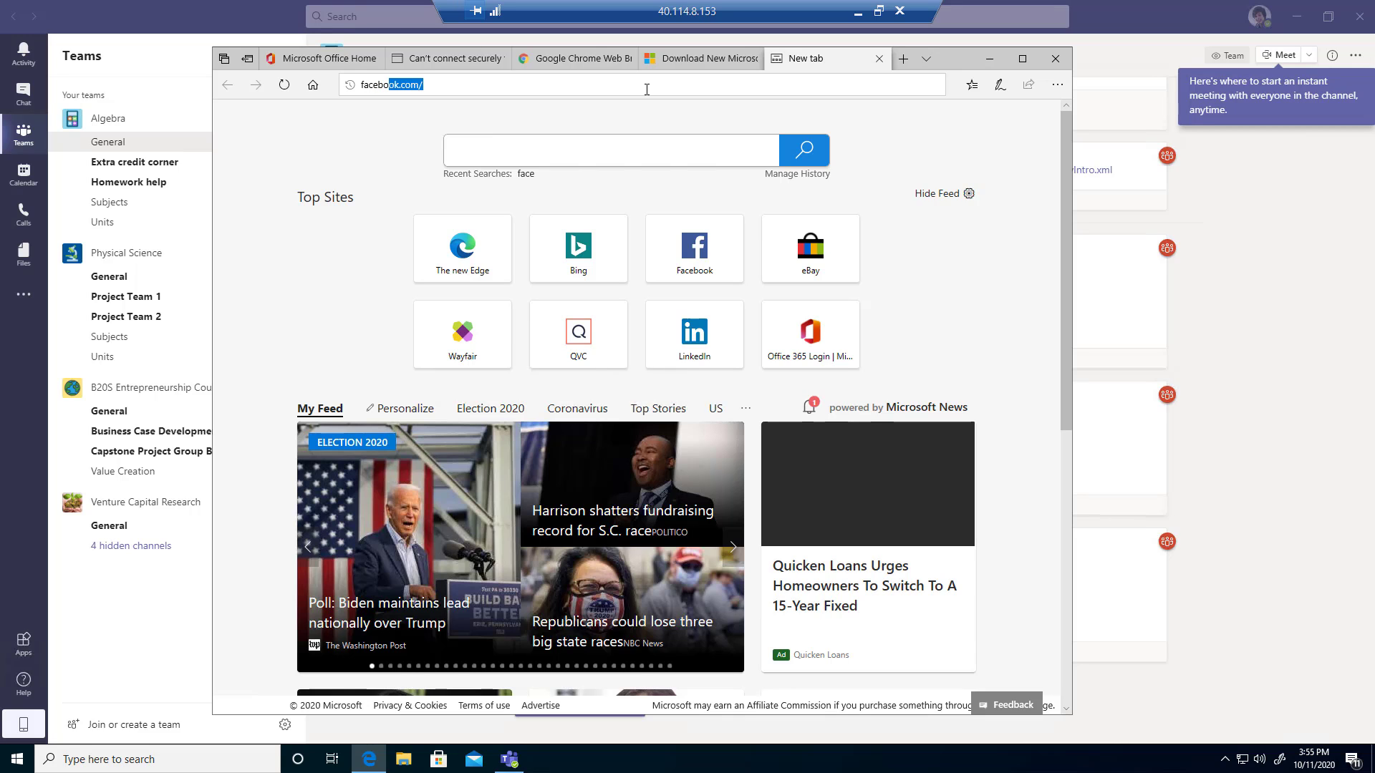
key(Return)
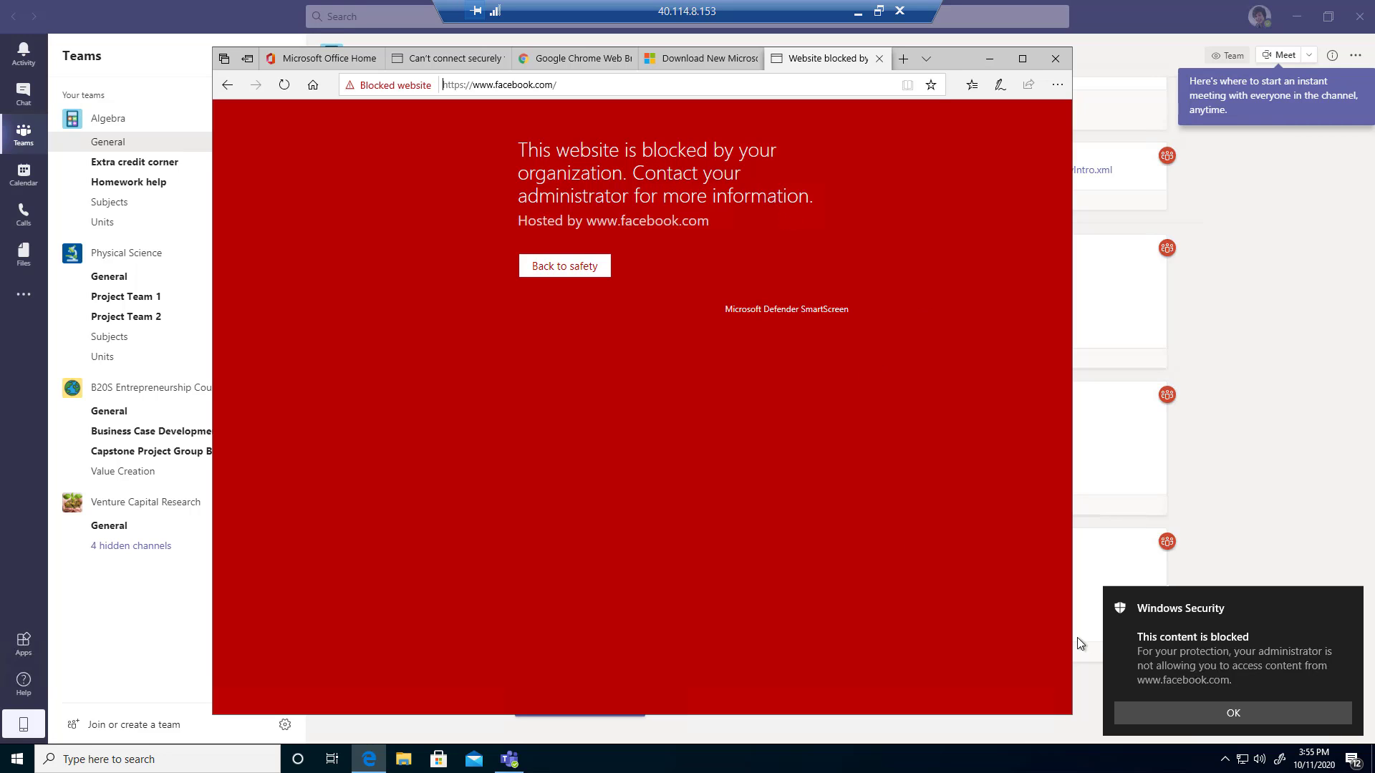
click(1274, 712)
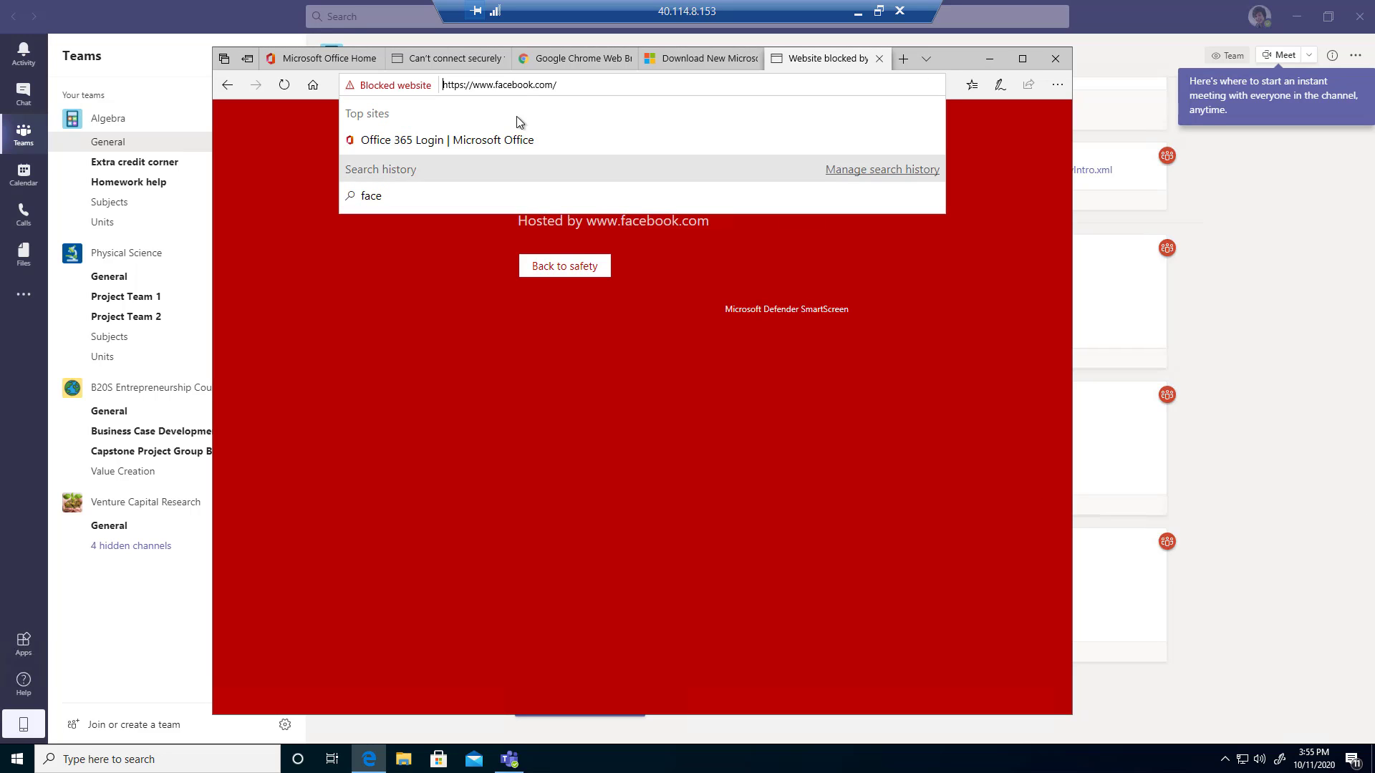
drag(566, 91, 391, 87)
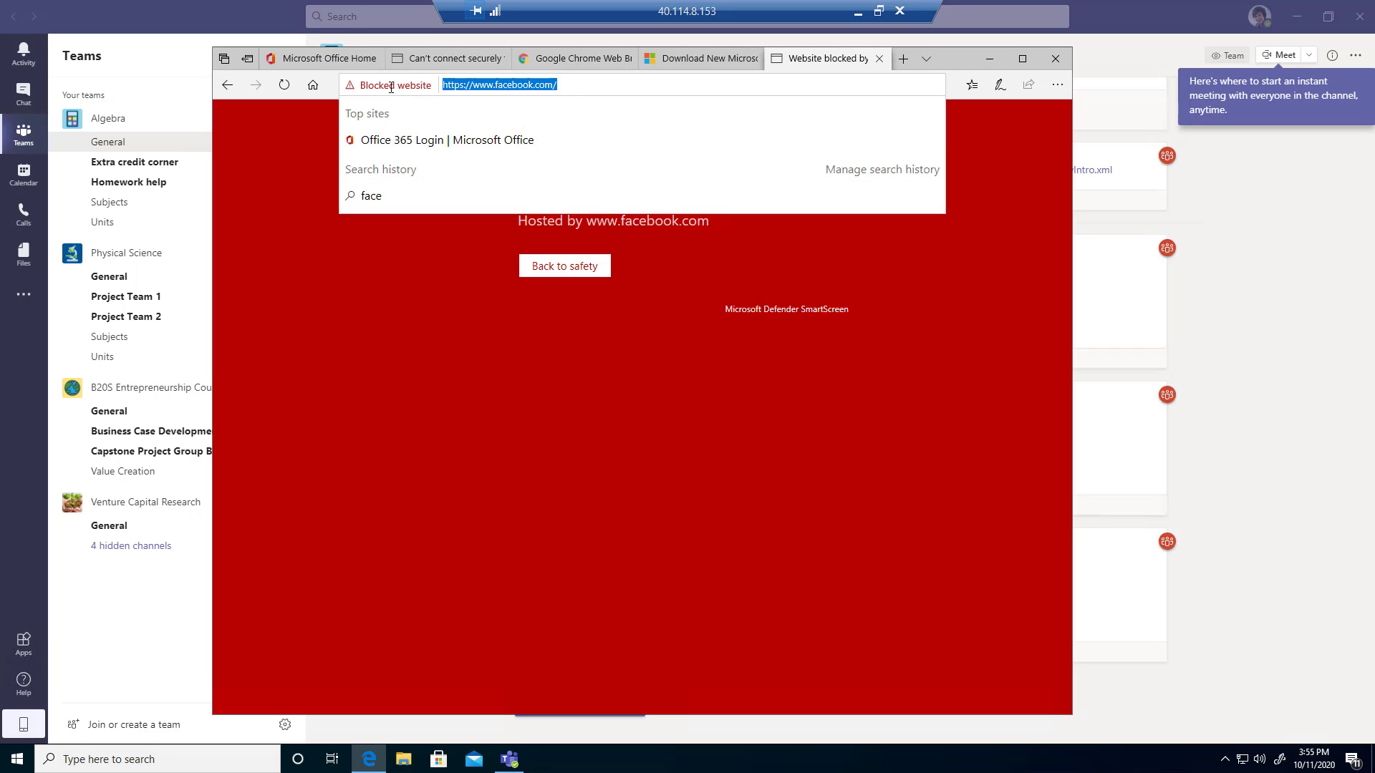
text(reddit)
key(Return)
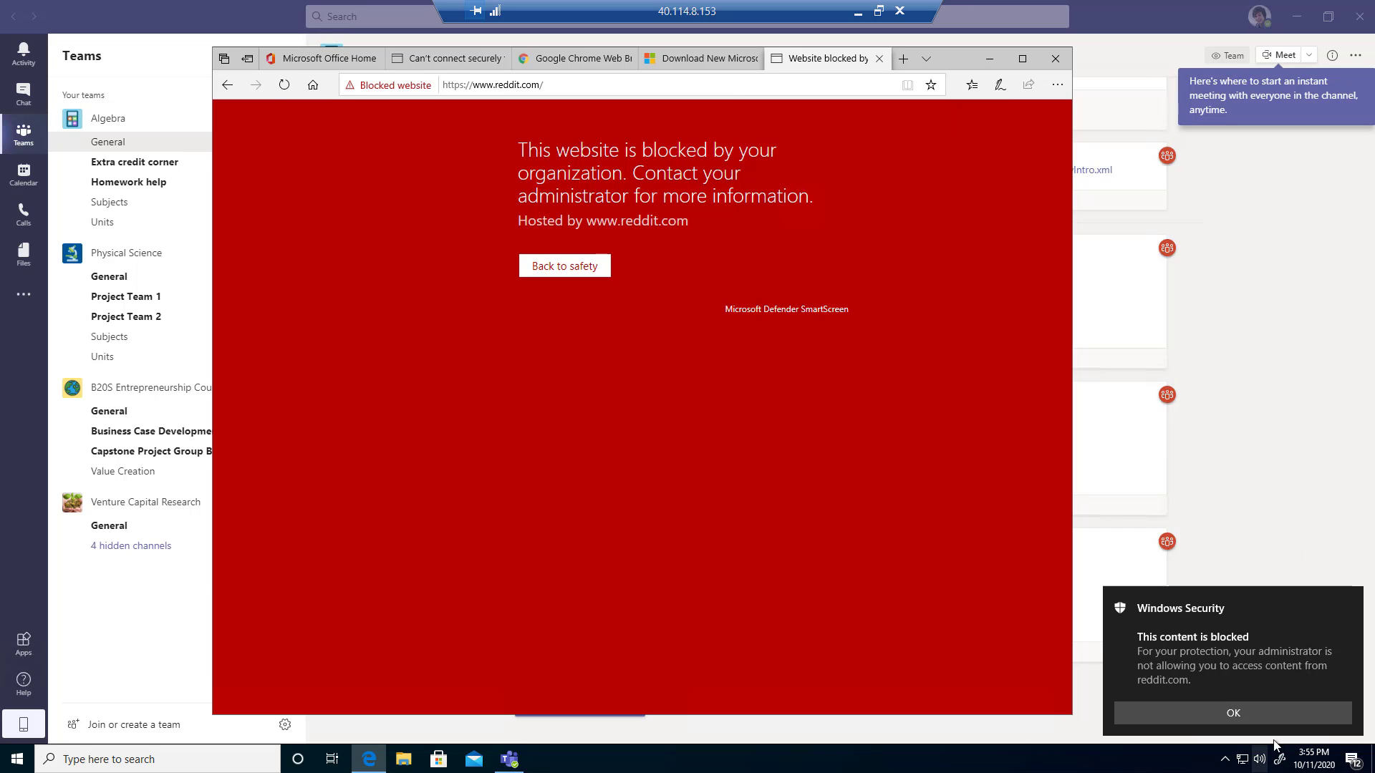
click(1264, 712)
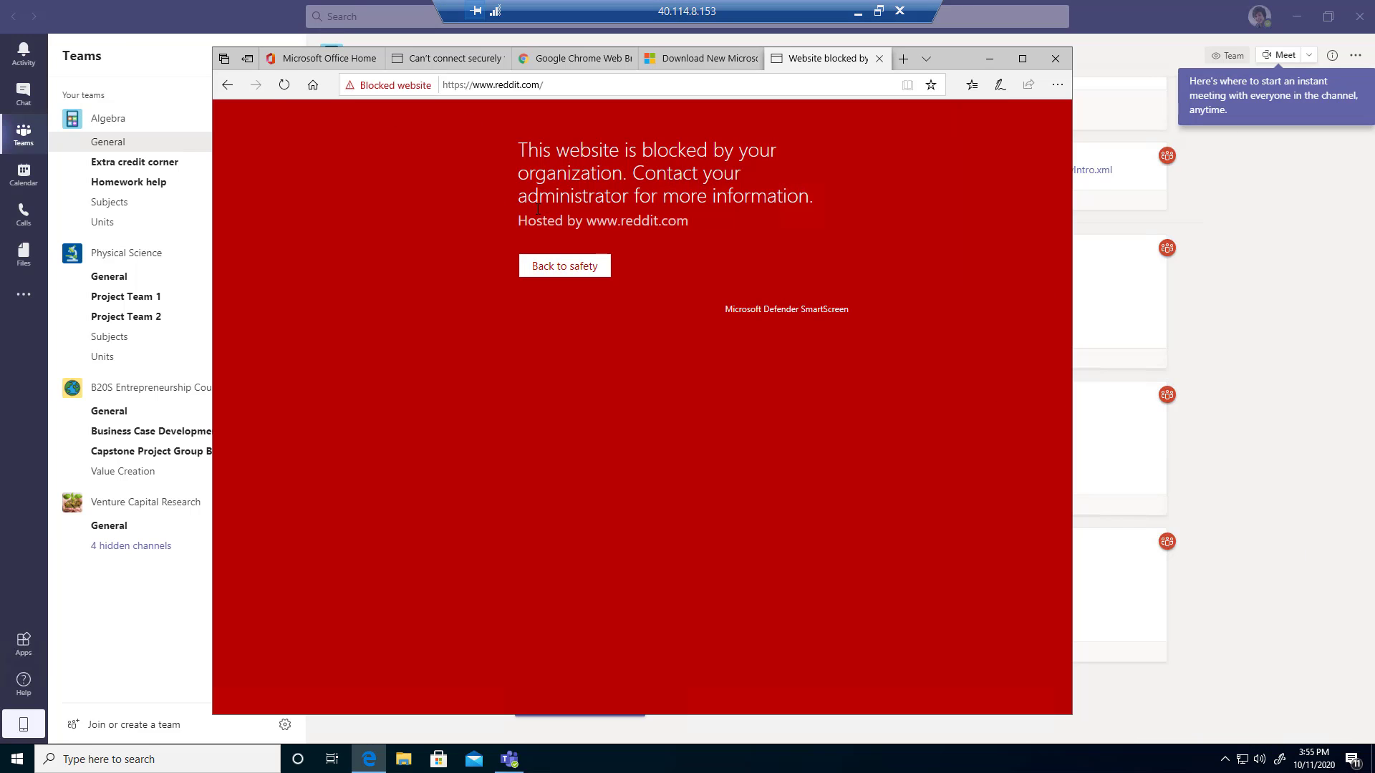
Reload smartscreentestratings2.net in Edge and dismiss the Windows Security block notice.
click(444, 59)
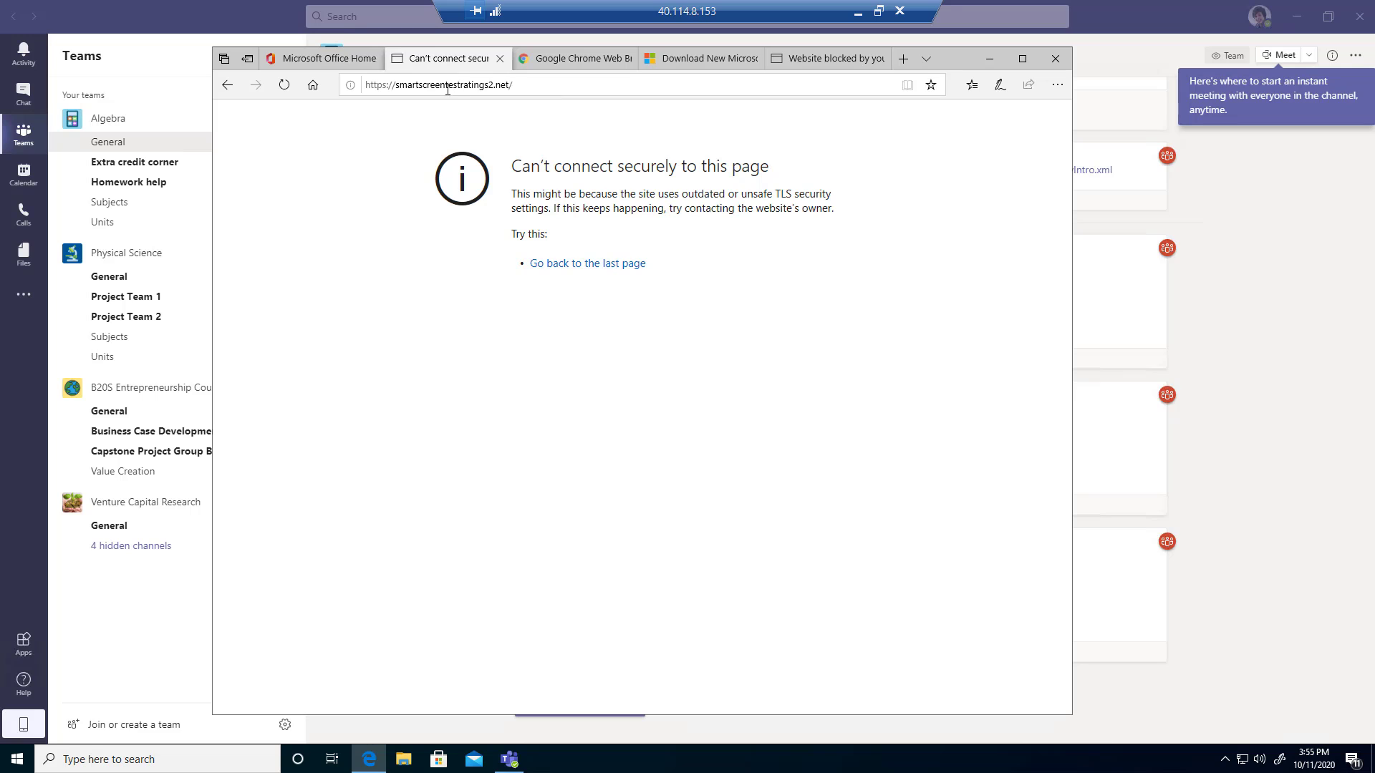
click(809, 86)
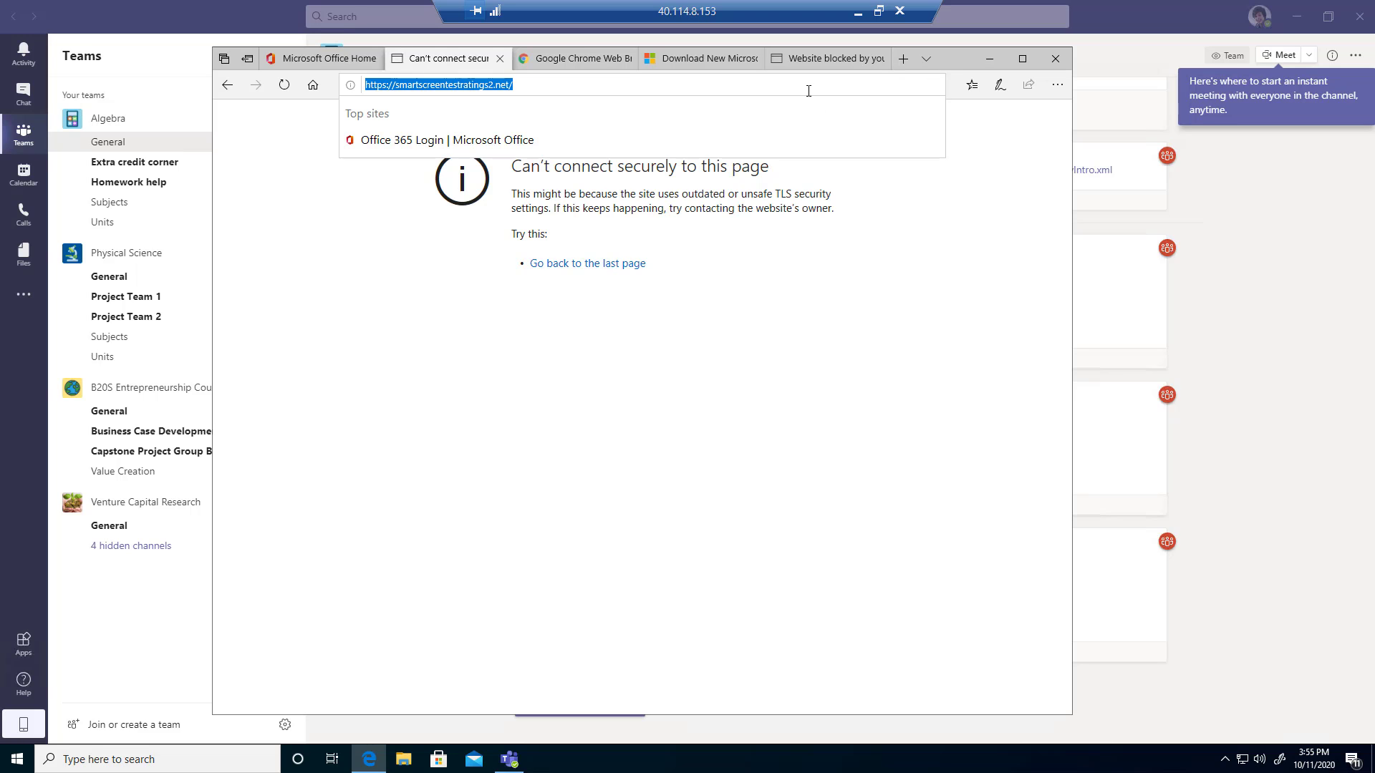
key(Return)
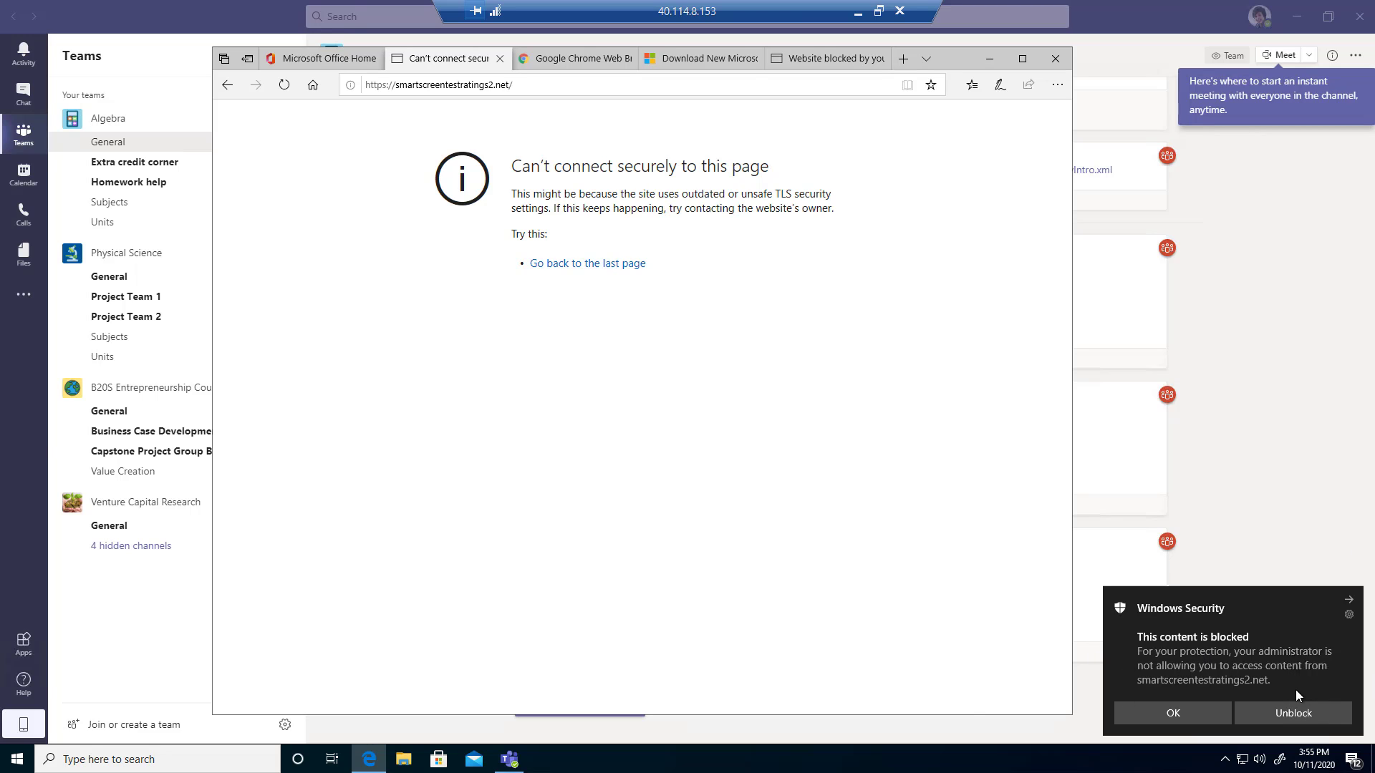
click(1173, 713)
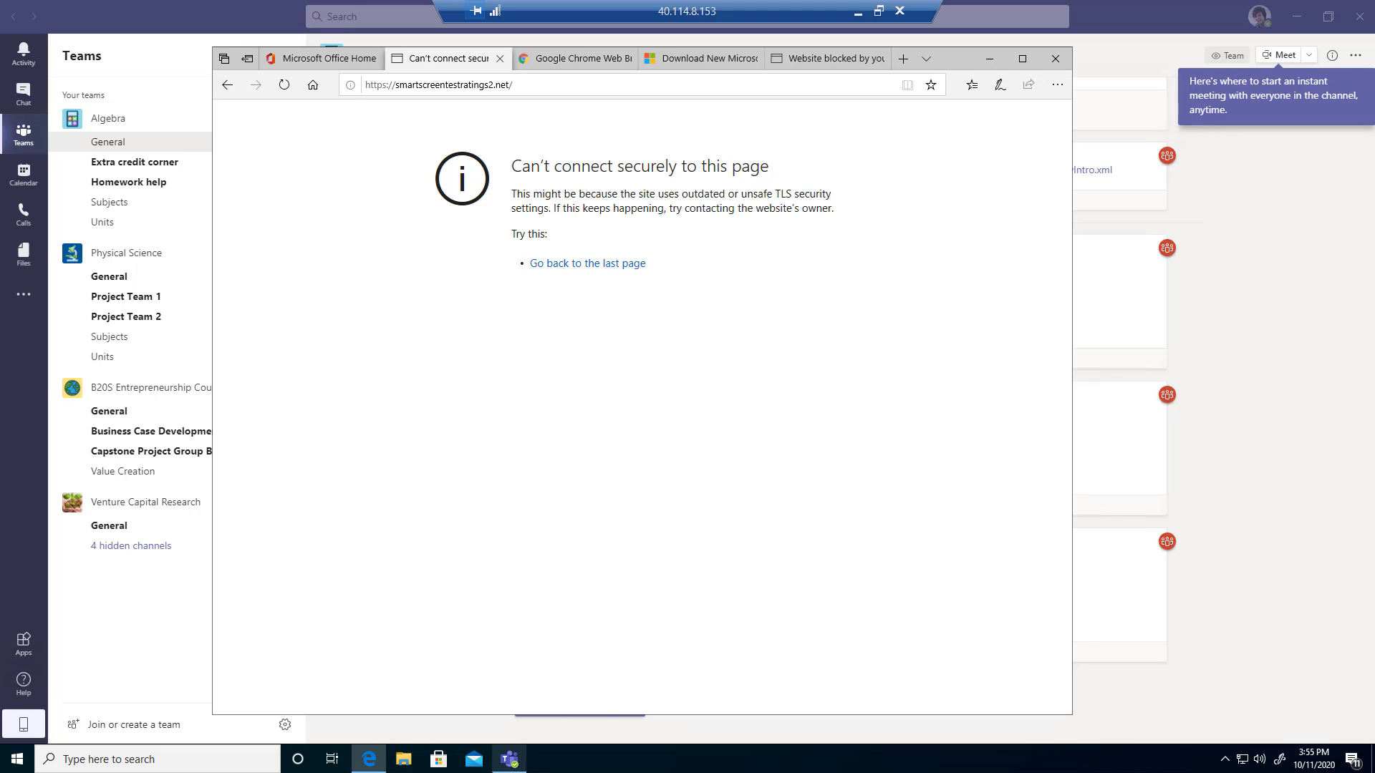
mouse_move(509, 759)
Launch Google Chrome via the taskbar search for 'chrome'.
click(217, 757)
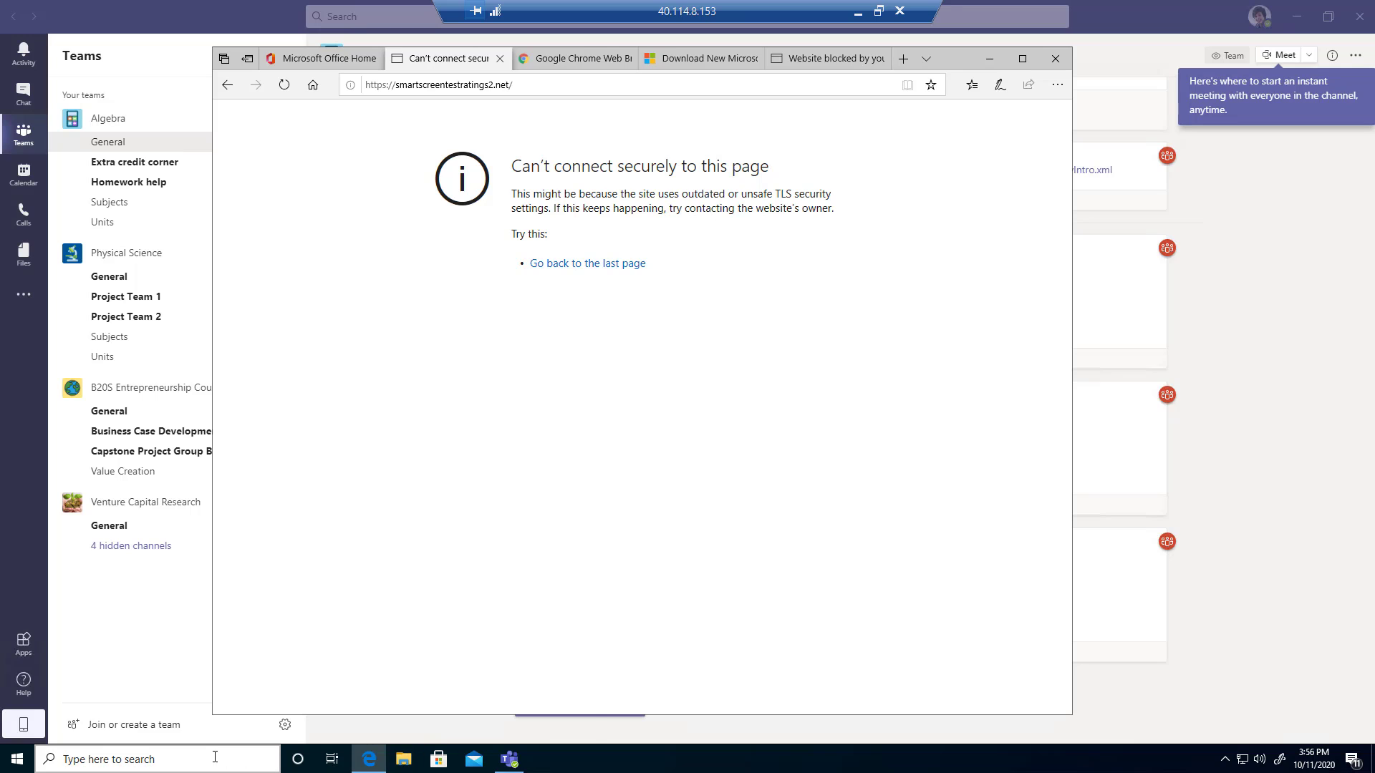
text(chrome)
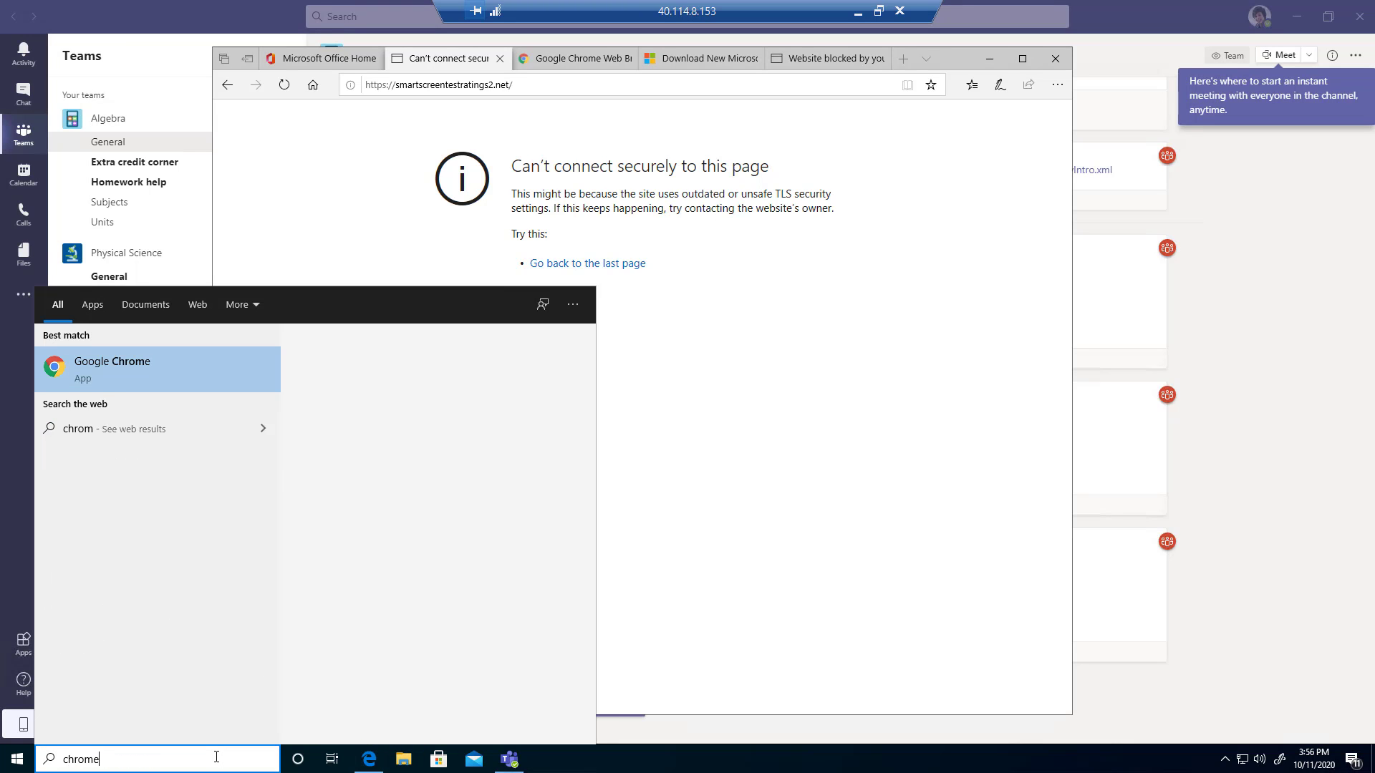
key(Return)
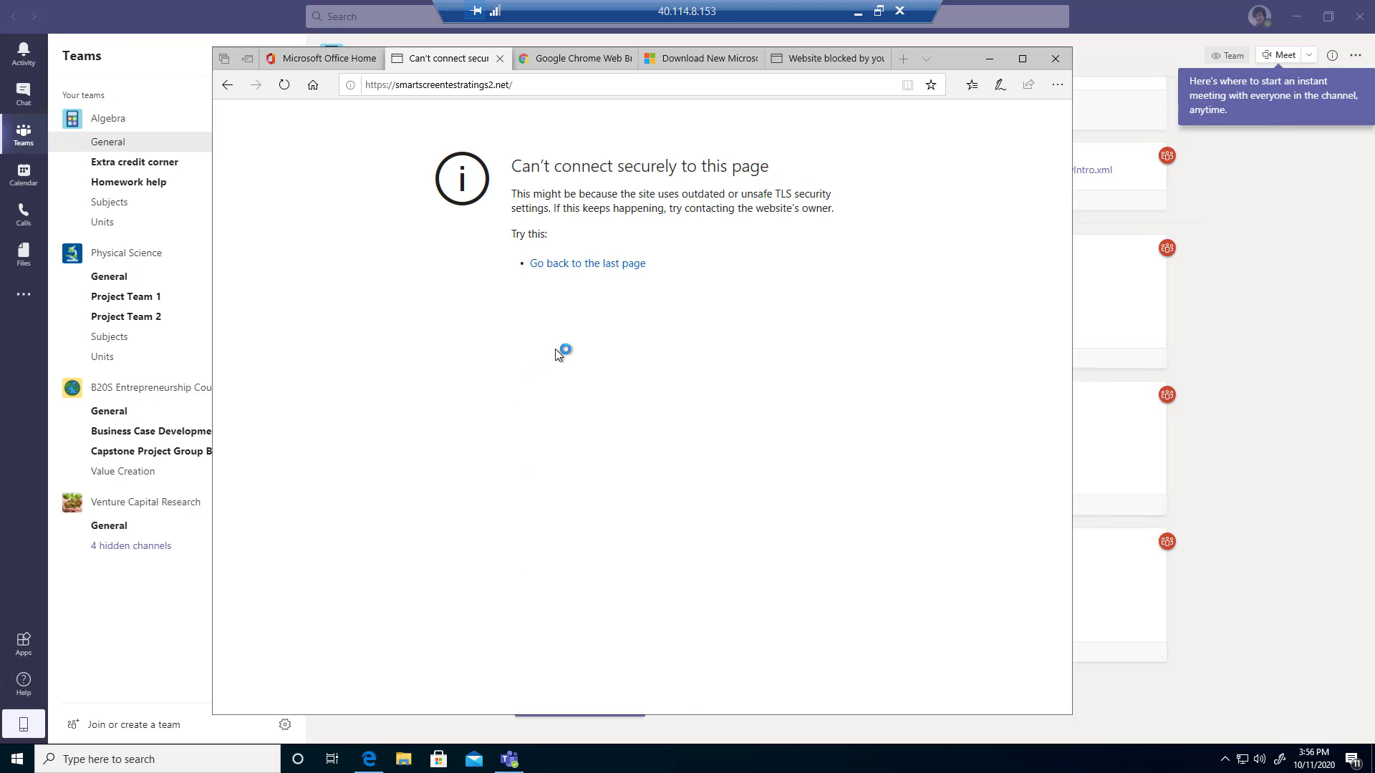
Load smartscreentestratings2.net in Chrome, confirm it's blocked, and return to the Defender facebook.com page.
click(773, 315)
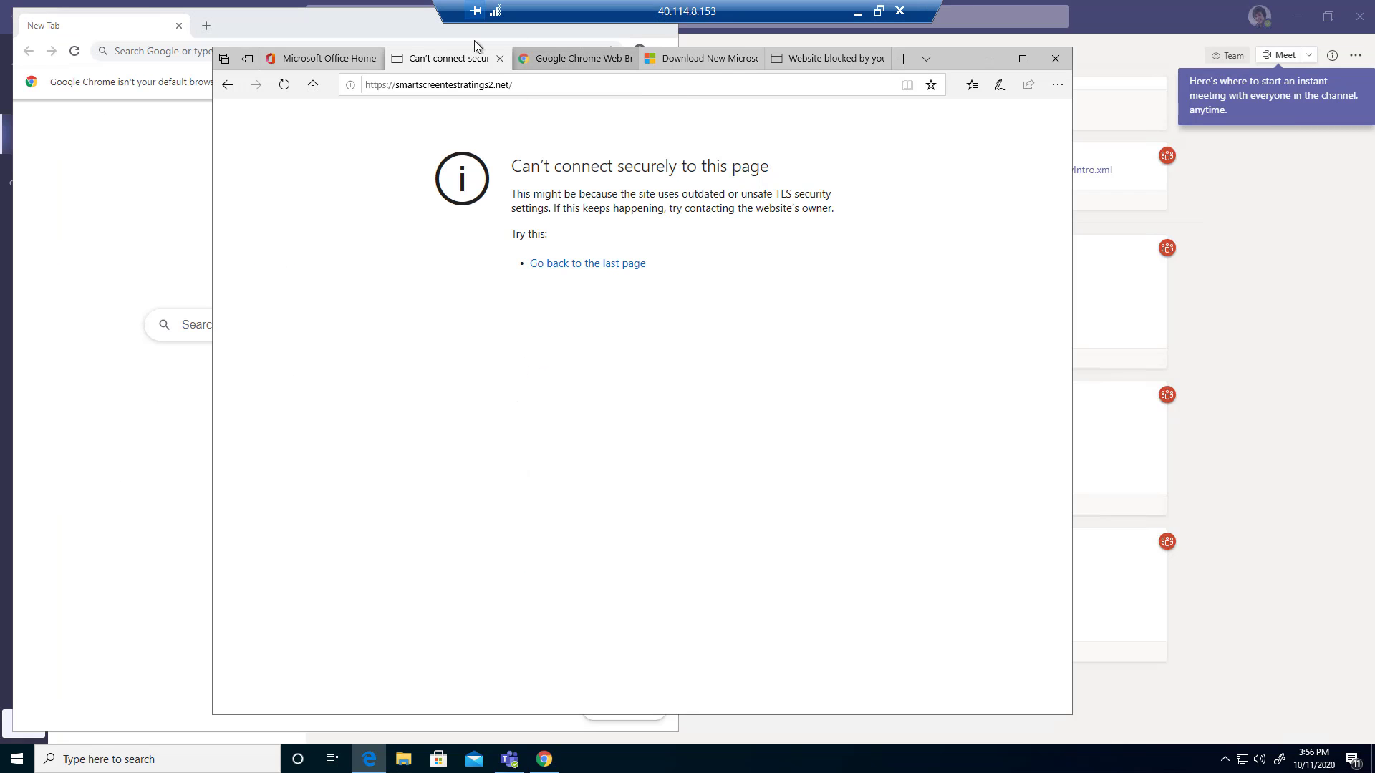
click(404, 84)
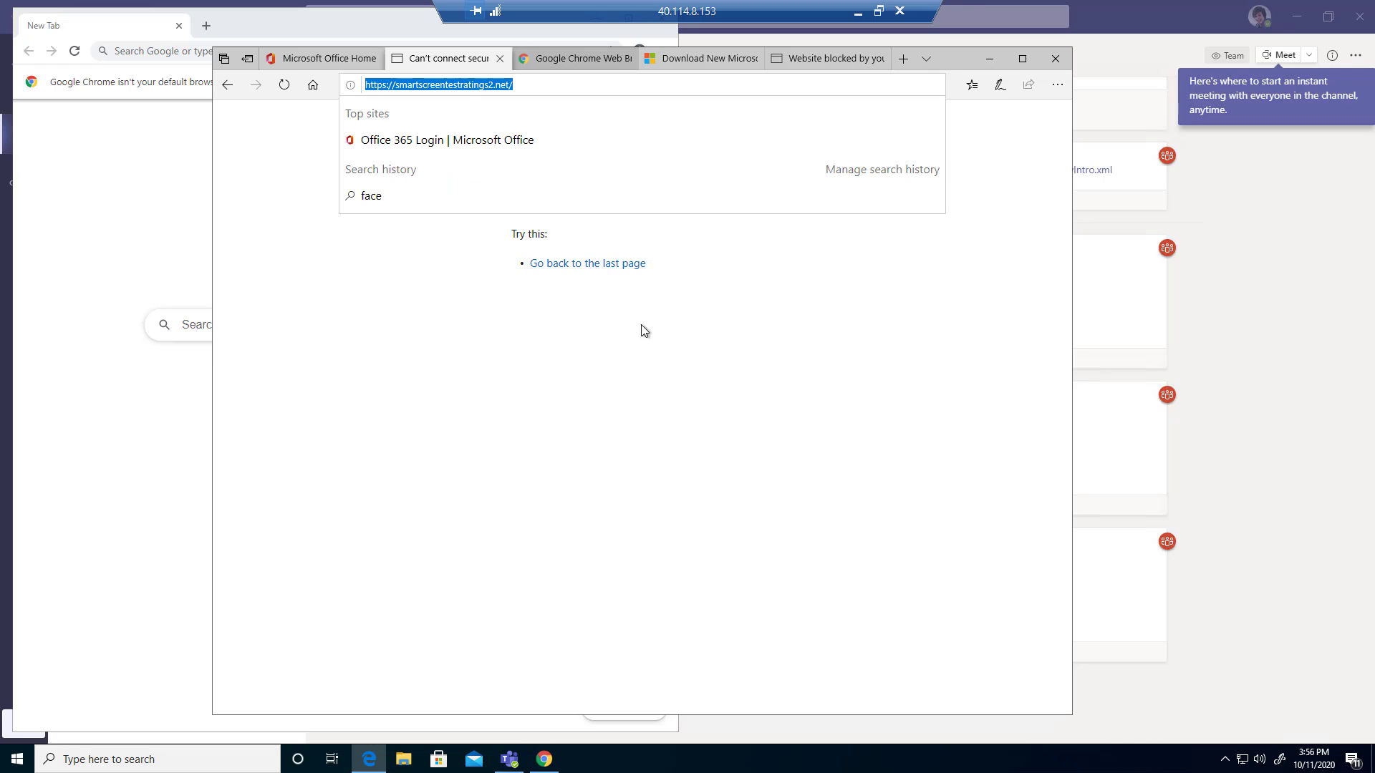
key(ctrl+c)
key(alt+Tab)
key(ctrl+v)
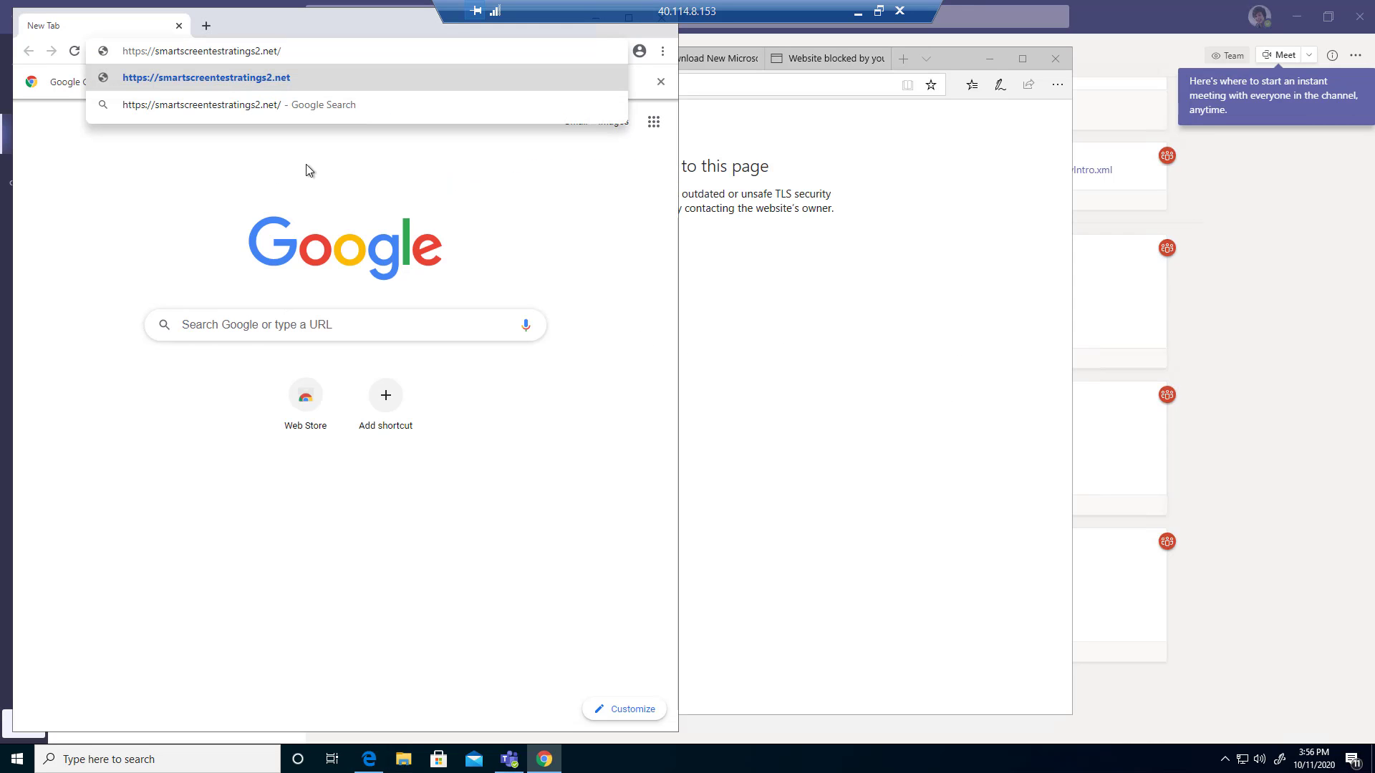
key(Return)
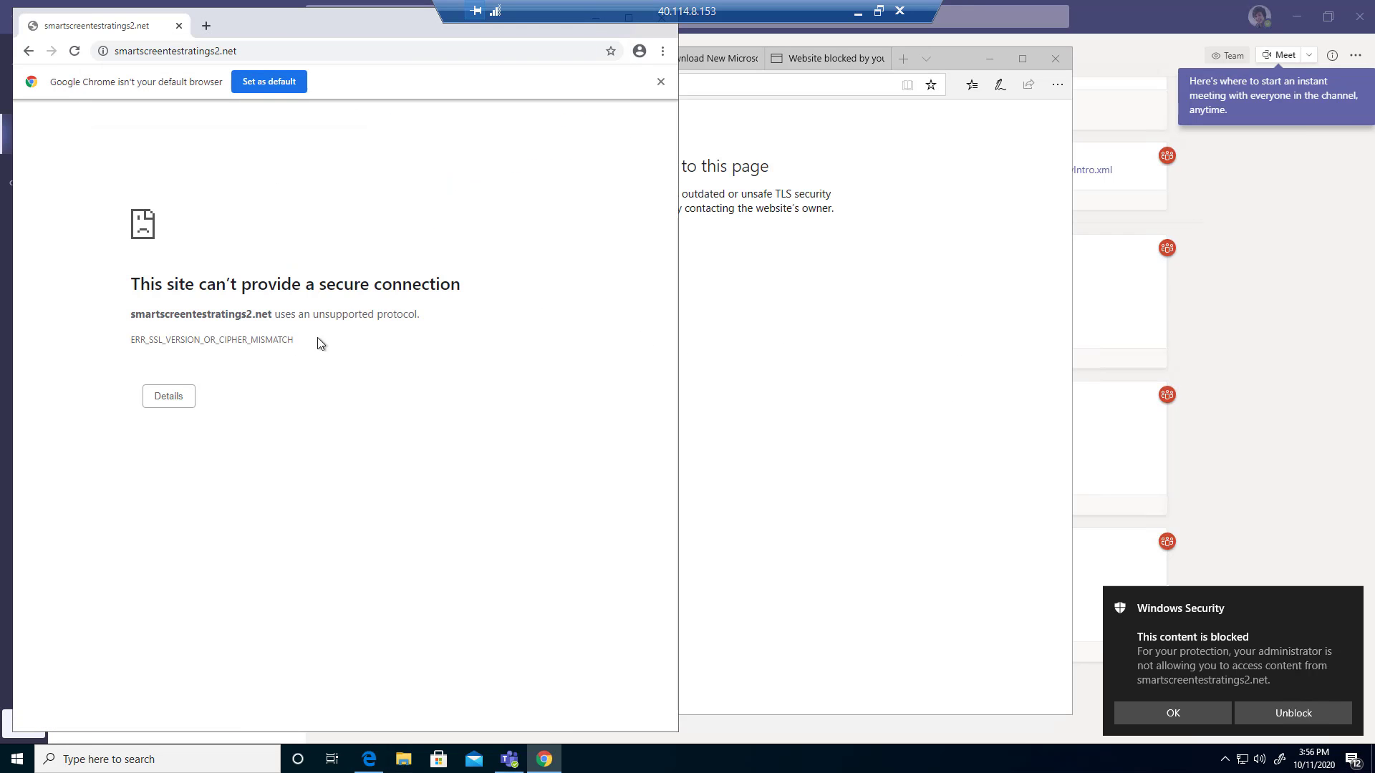
click(1189, 707)
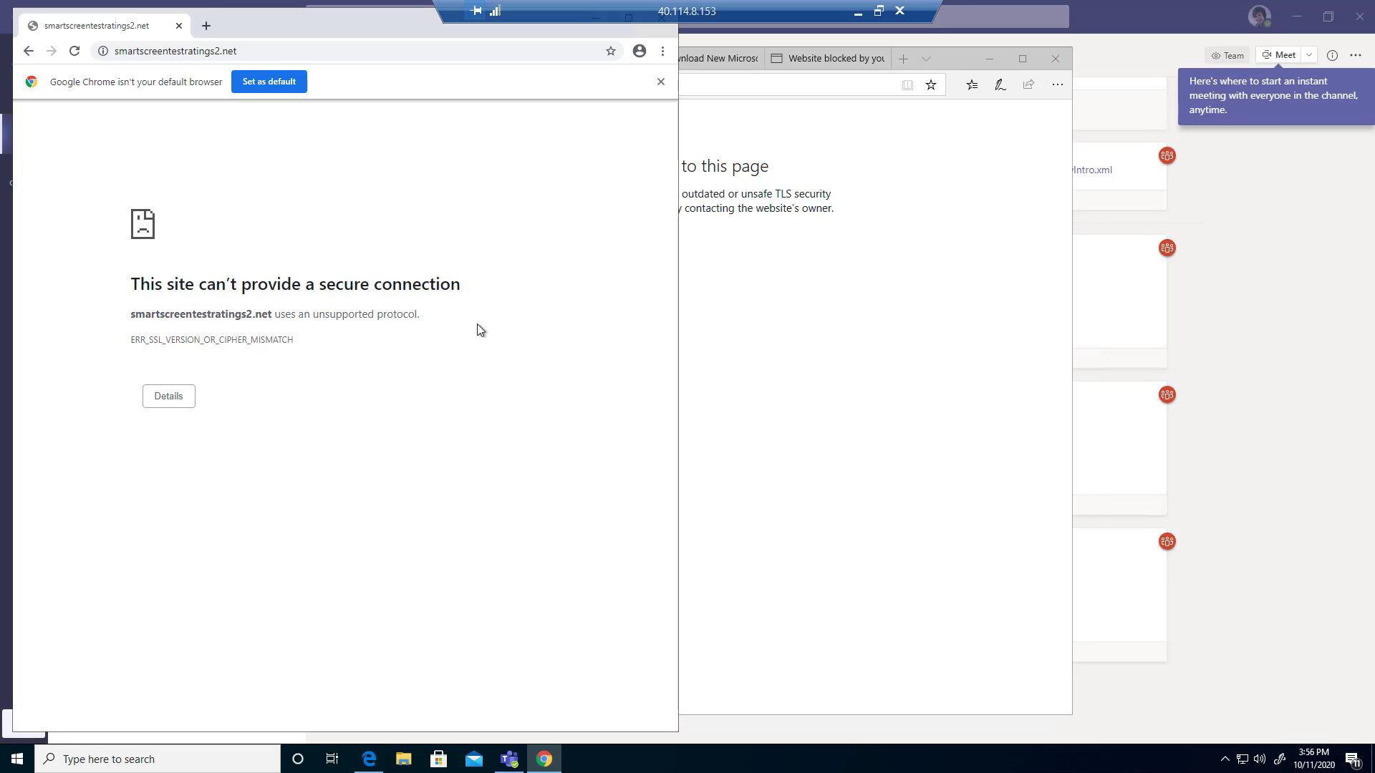
key(F5)
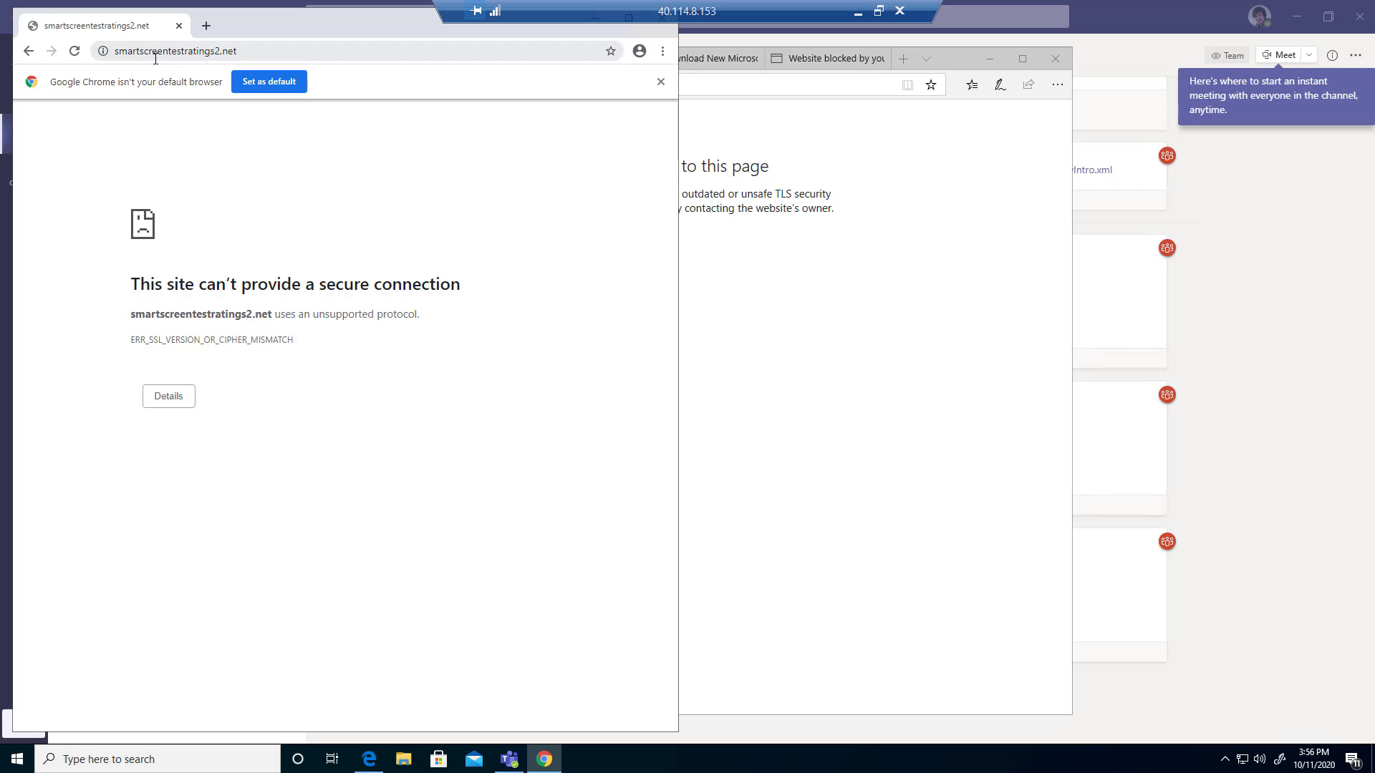
click(716, 299)
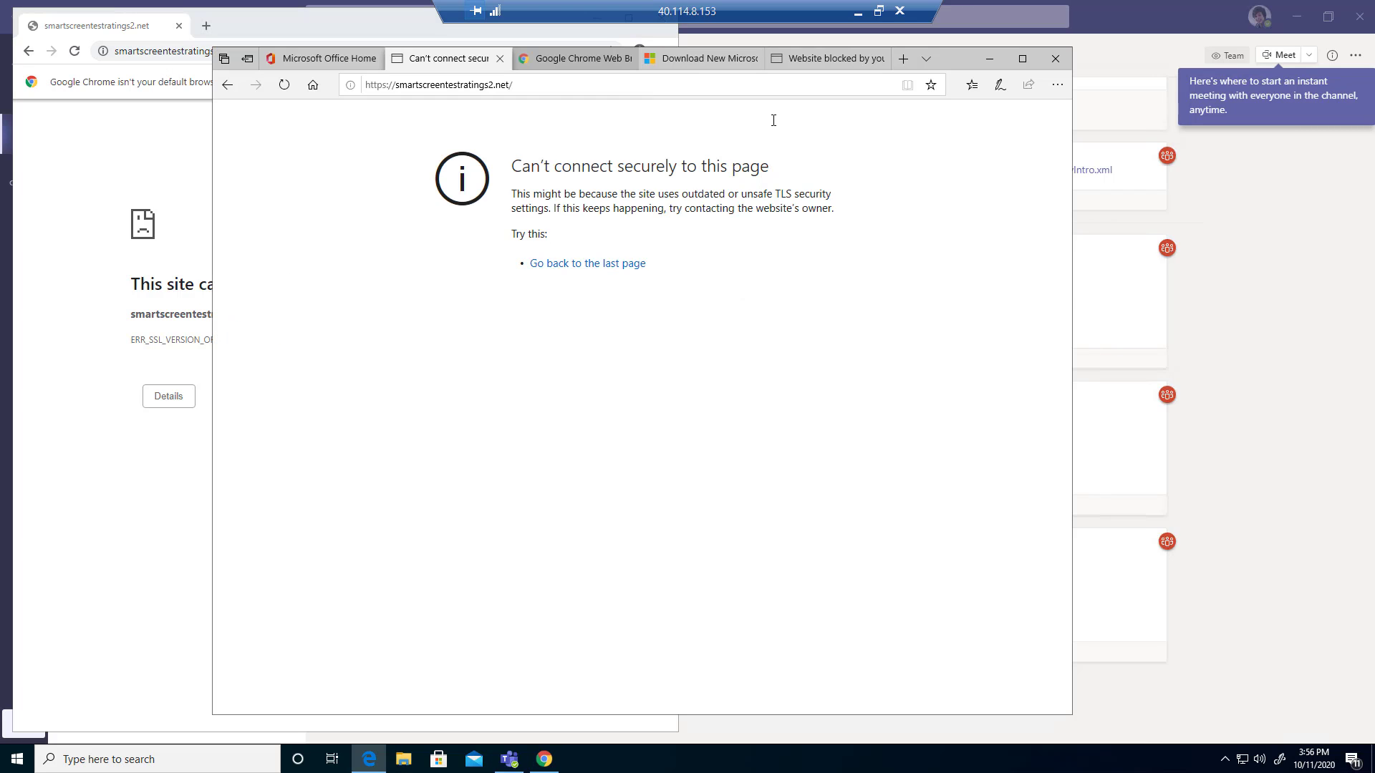
click(856, 15)
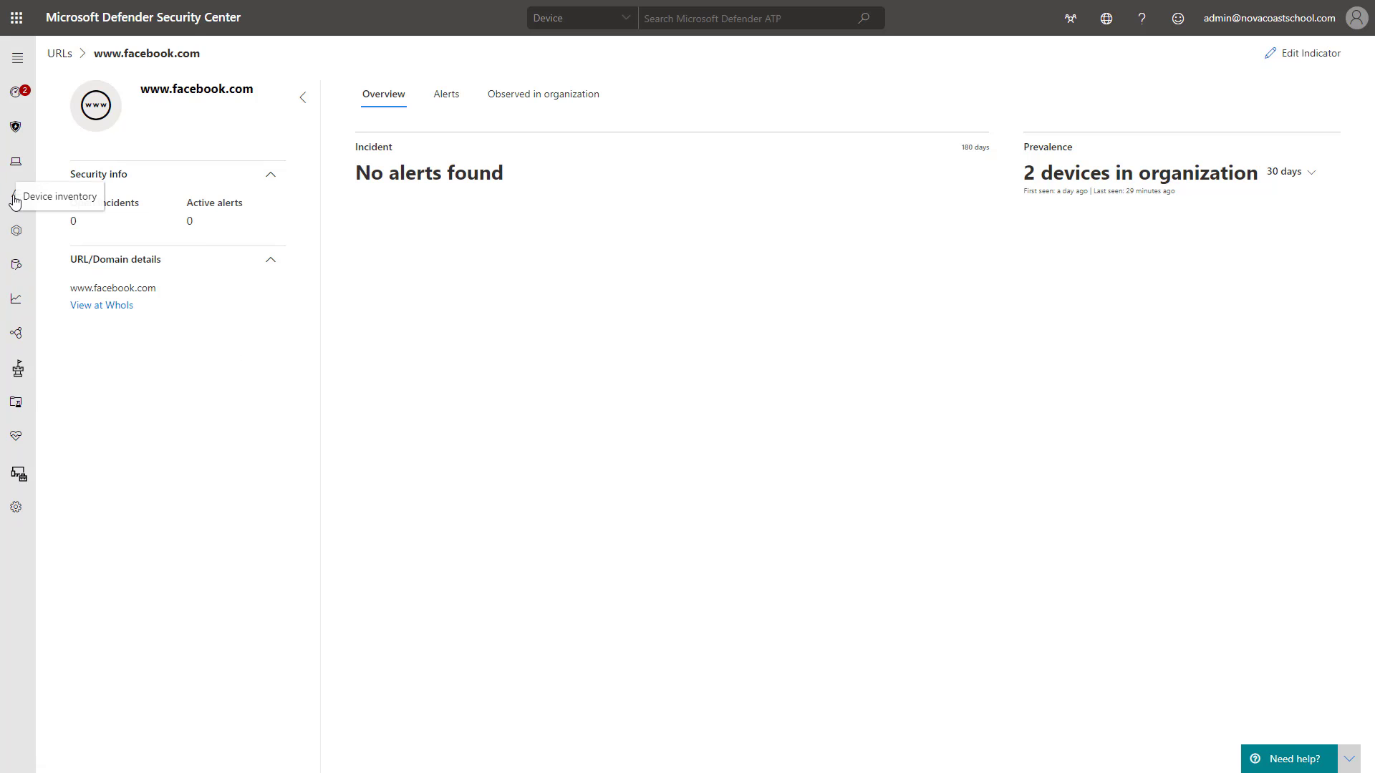
Open the Alerts queue and expand the '2 alerts: Blocked Website' group.
click(16, 195)
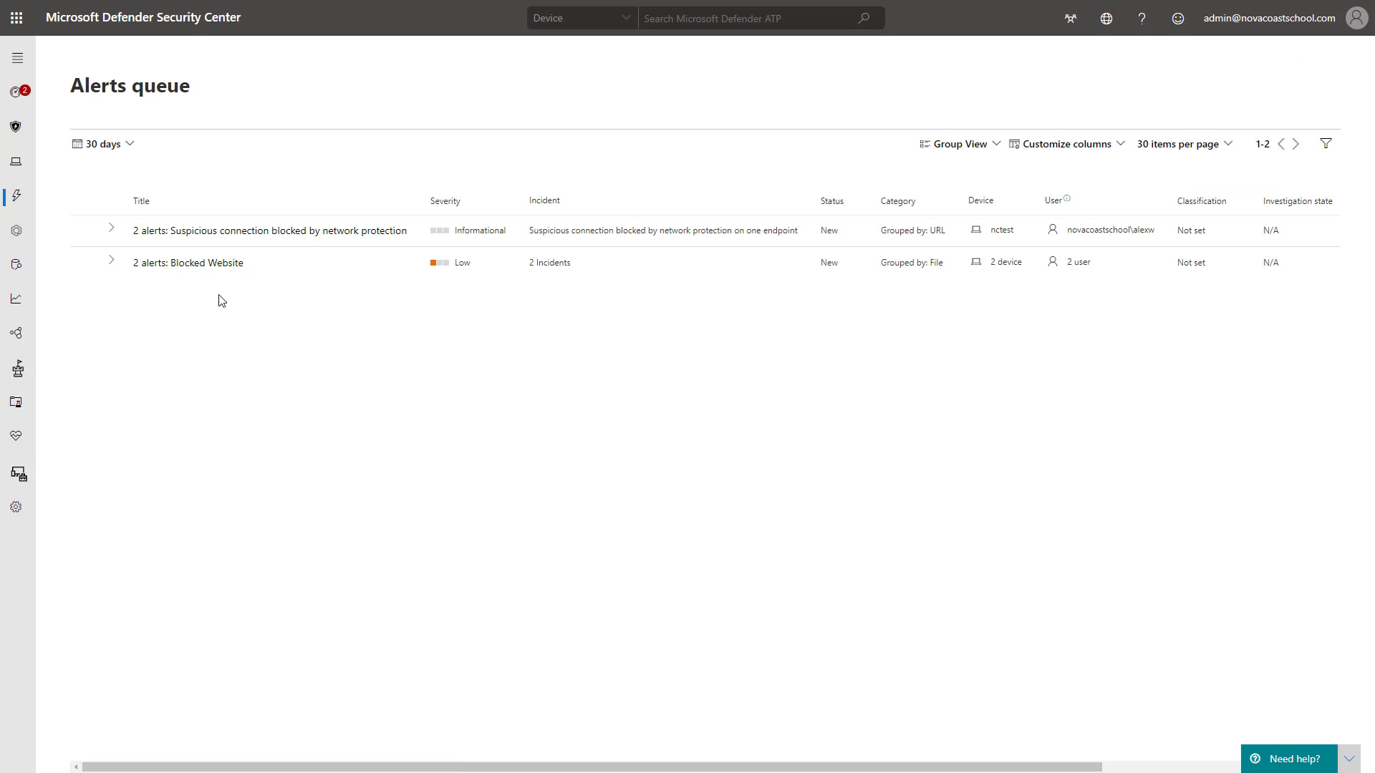
click(113, 263)
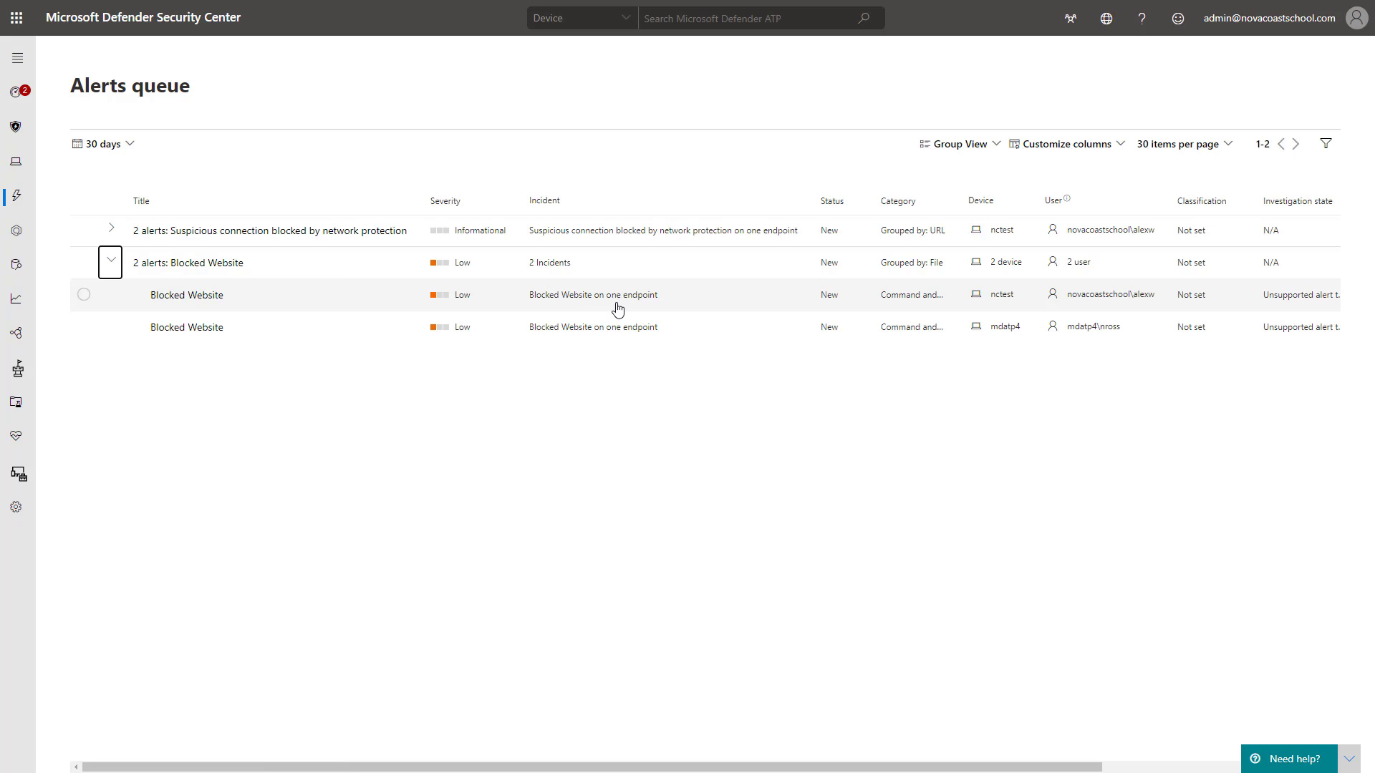
Review the nctest Blocked Website alert and expand the 'Suspicious connection blocked' group.
click(477, 308)
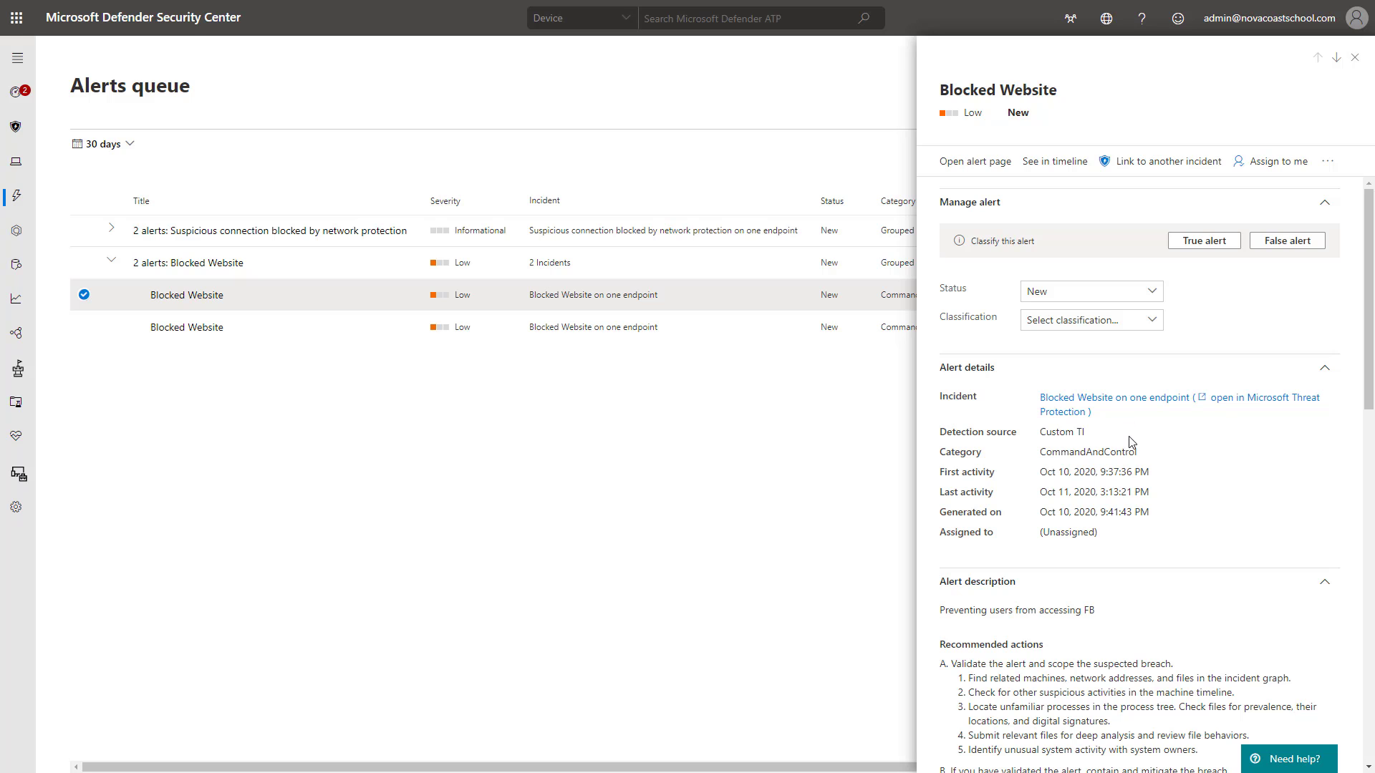
scroll(1164, 473, down, 15)
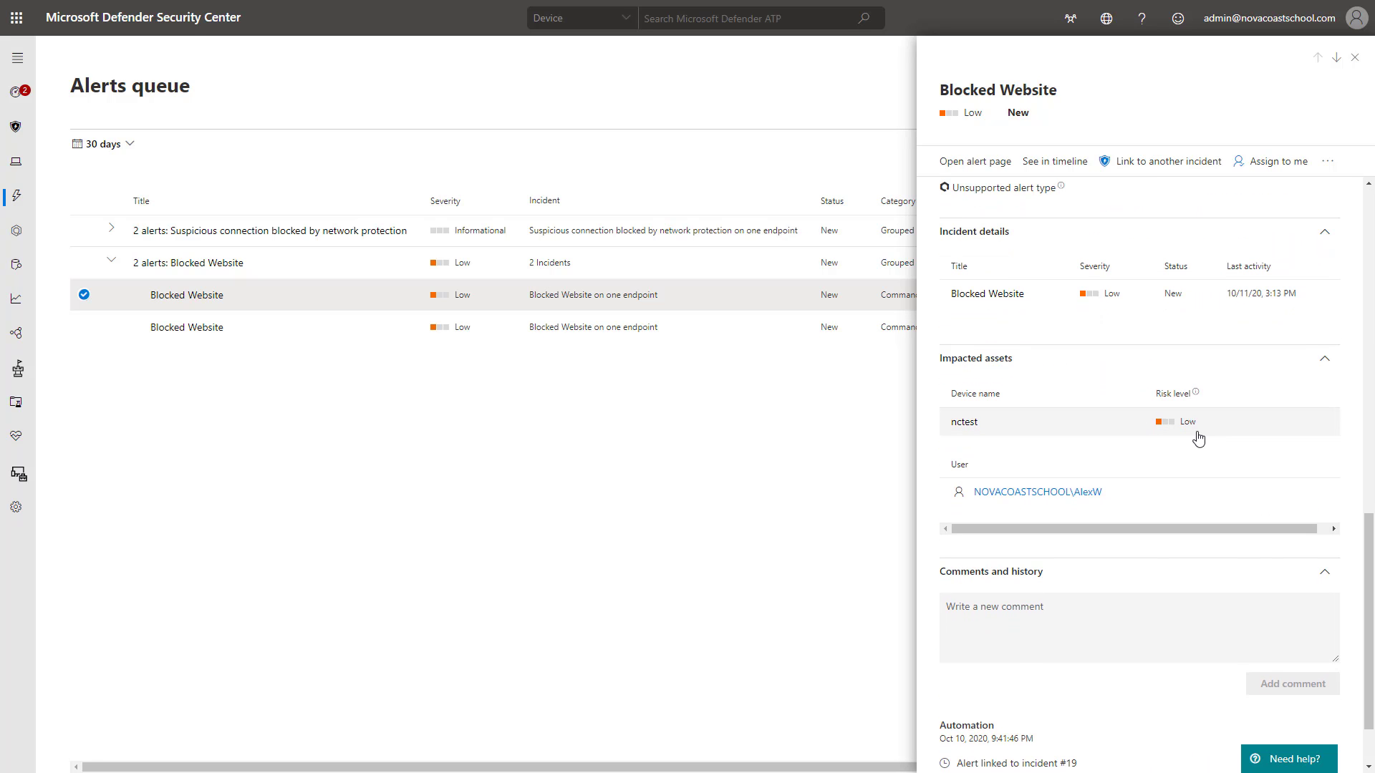
scroll(1199, 438, up, 6)
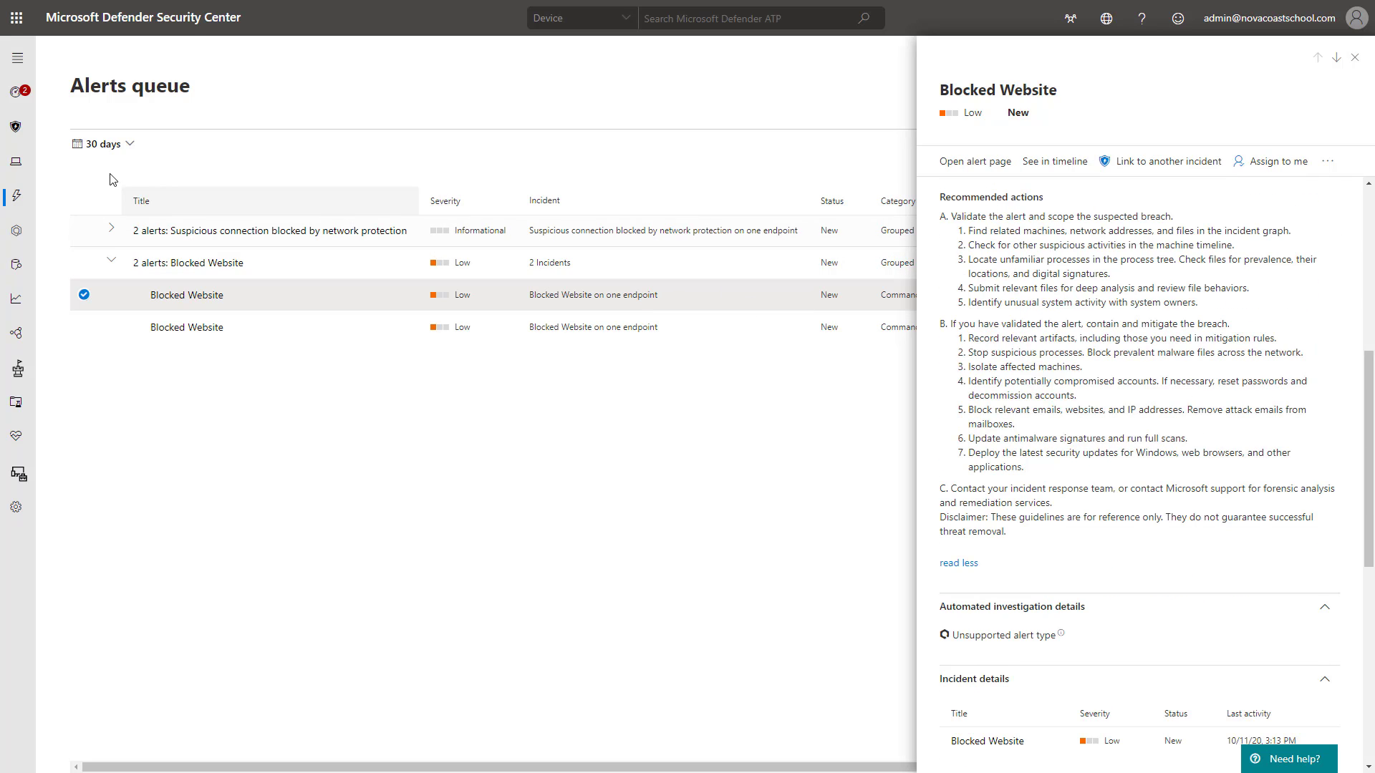
click(111, 228)
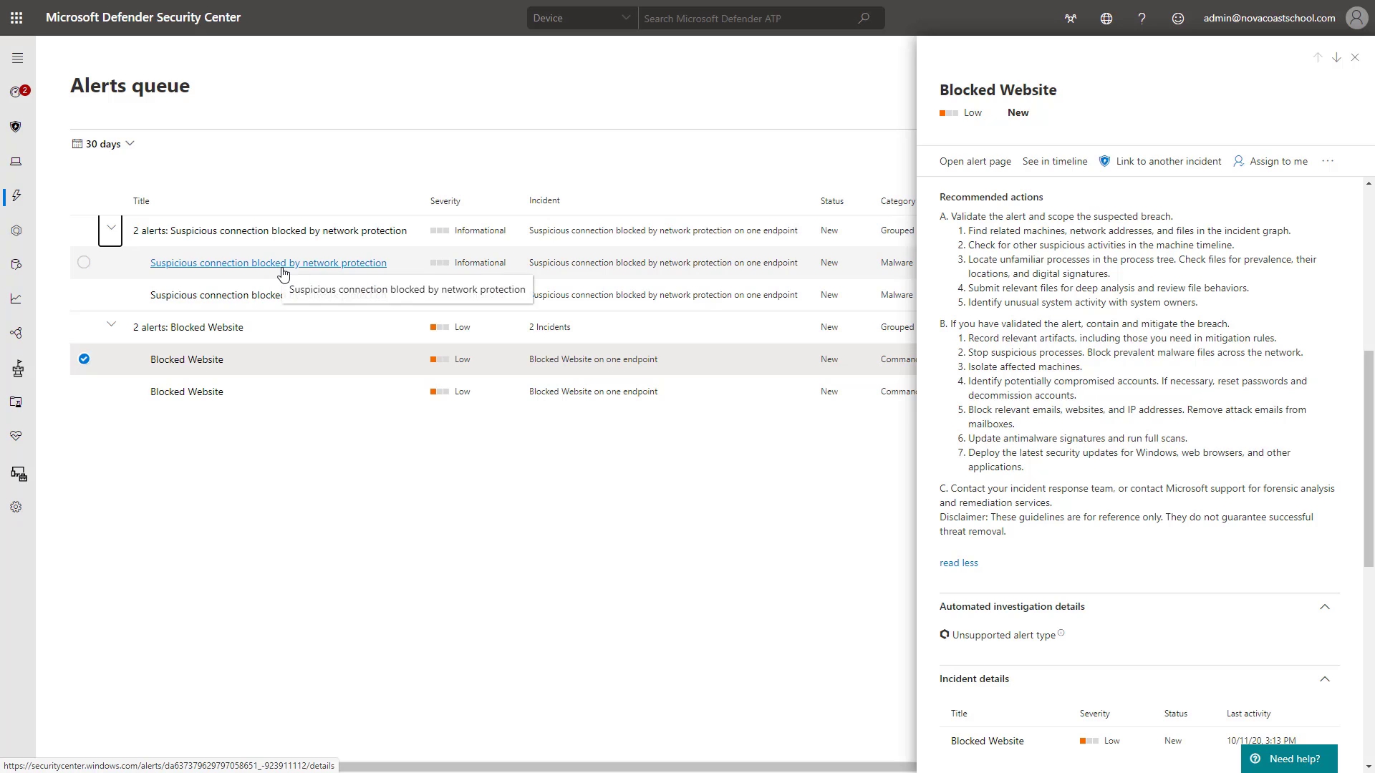
Review the alert story showing chrome.exe repeatedly blocked from smartscreentestratings2.net, severity Informational.
click(326, 266)
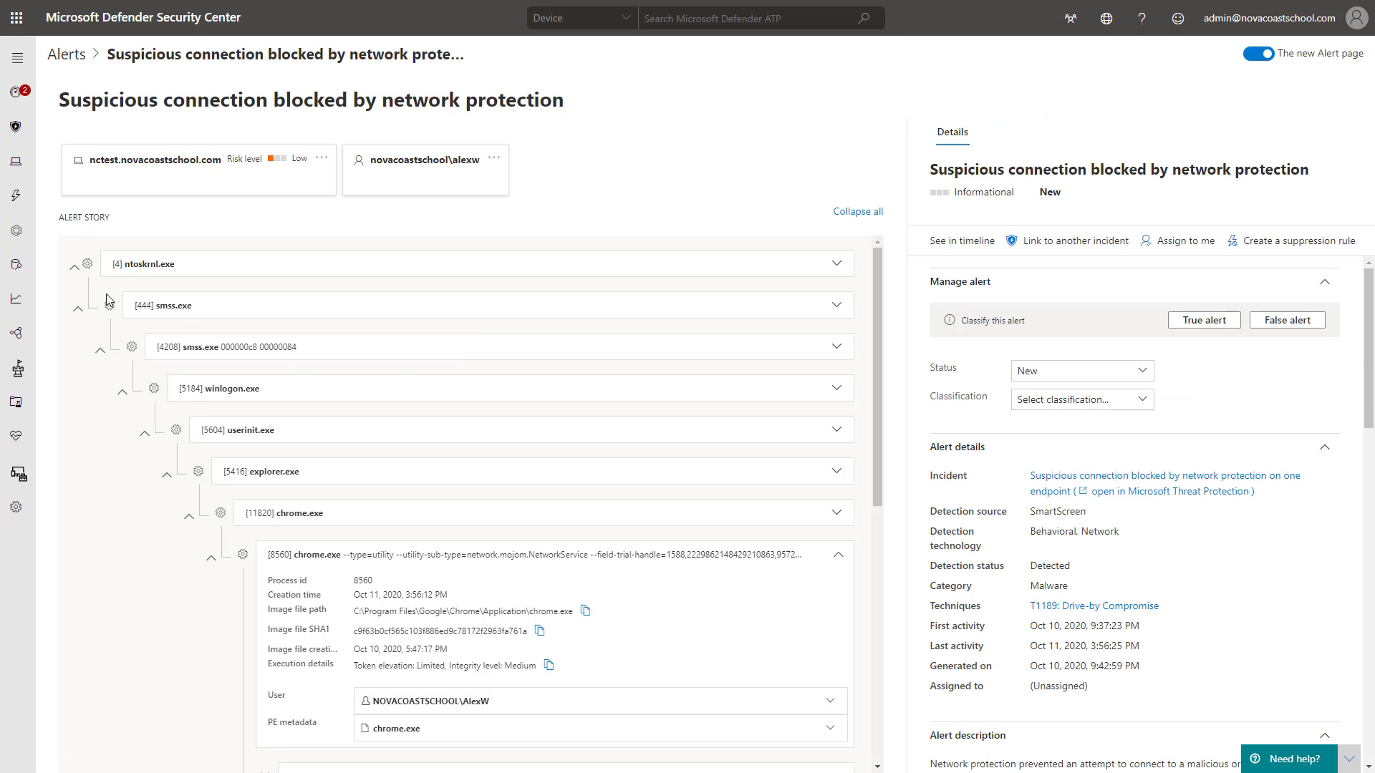
scroll(377, 423, down, 1)
scroll(530, 480, down, 1)
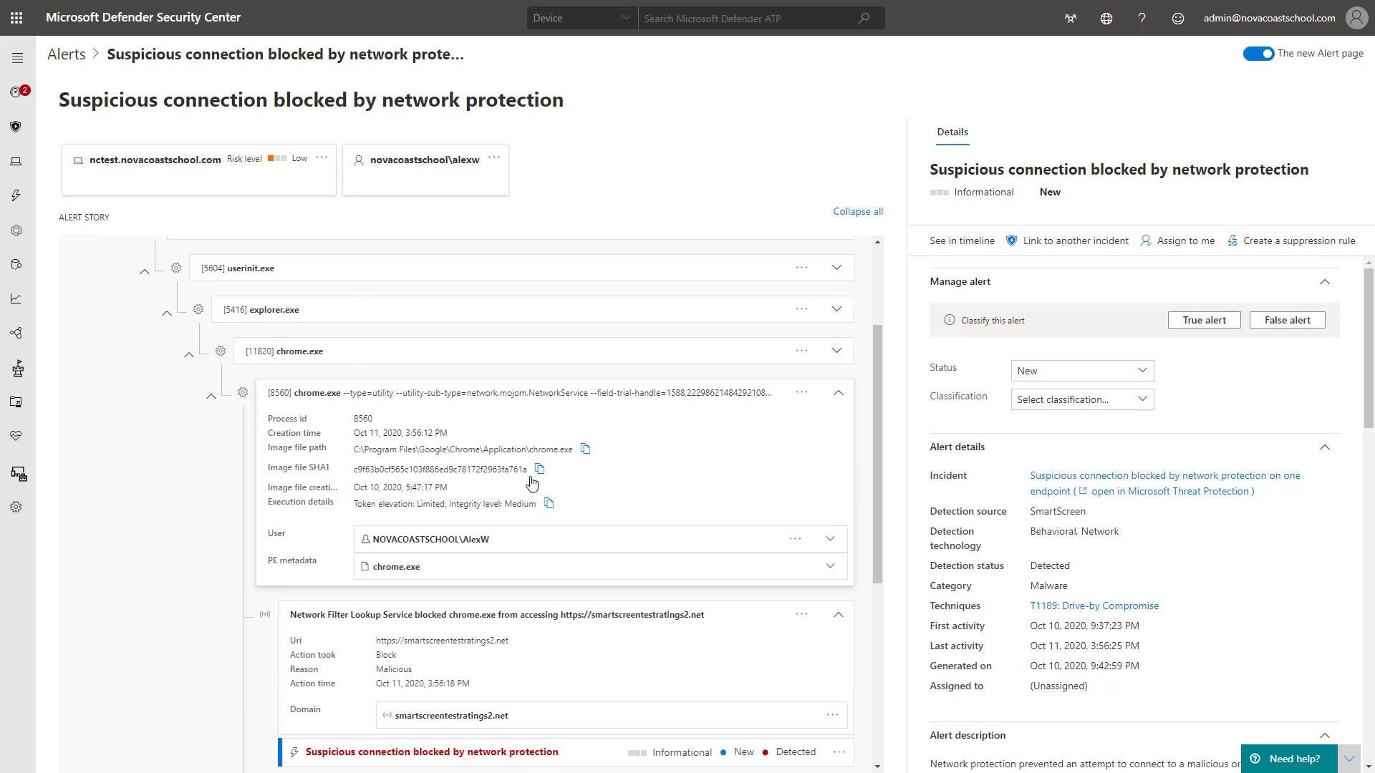
scroll(522, 498, down, 2)
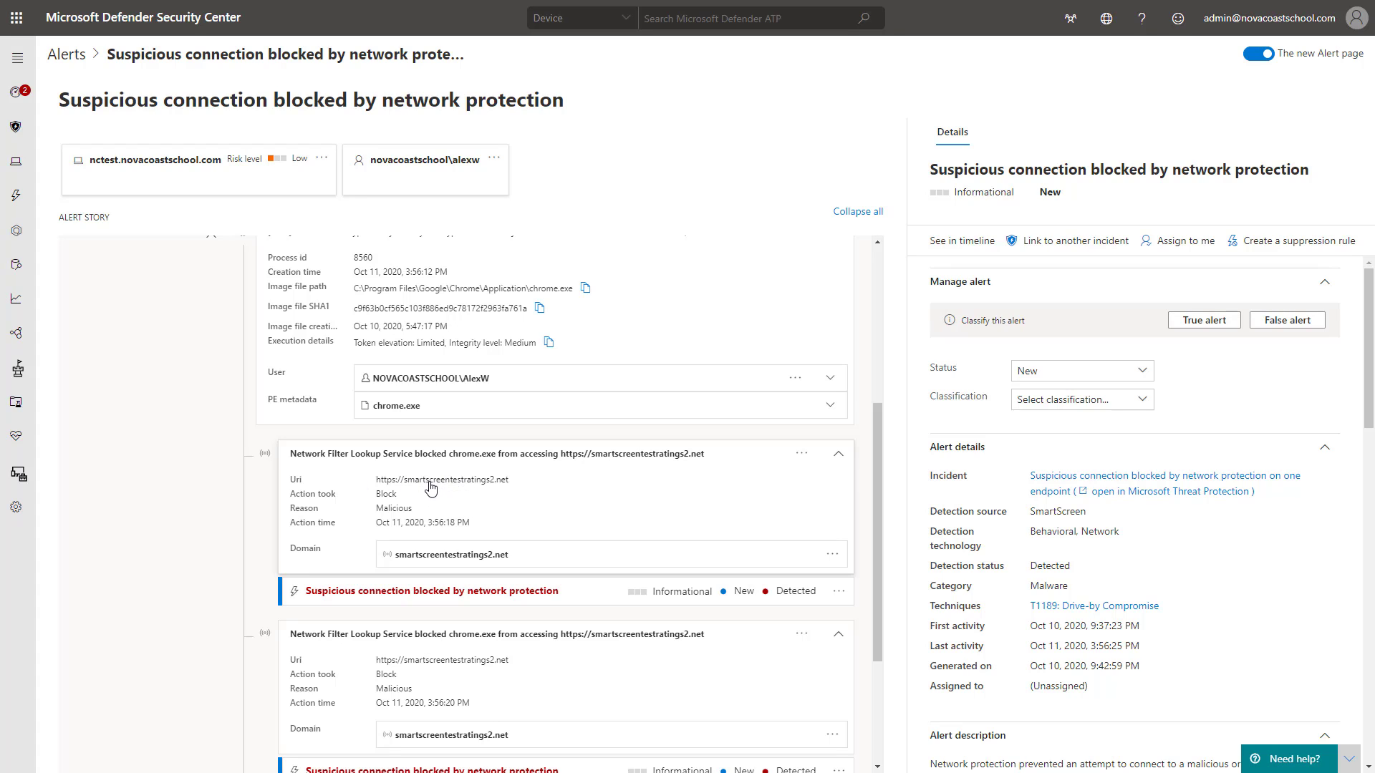
scroll(513, 528, down, 2)
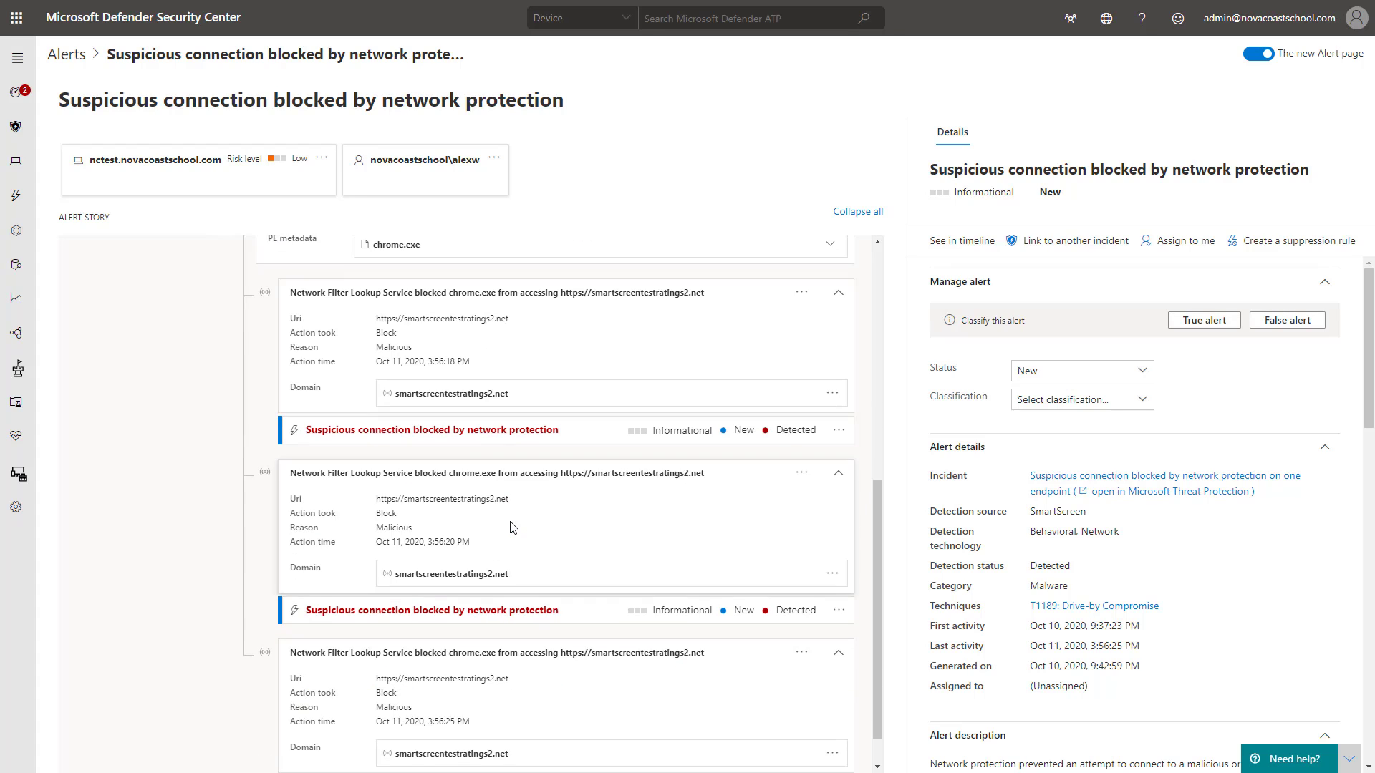
scroll(530, 528, down, 2)
scroll(541, 528, up, 8)
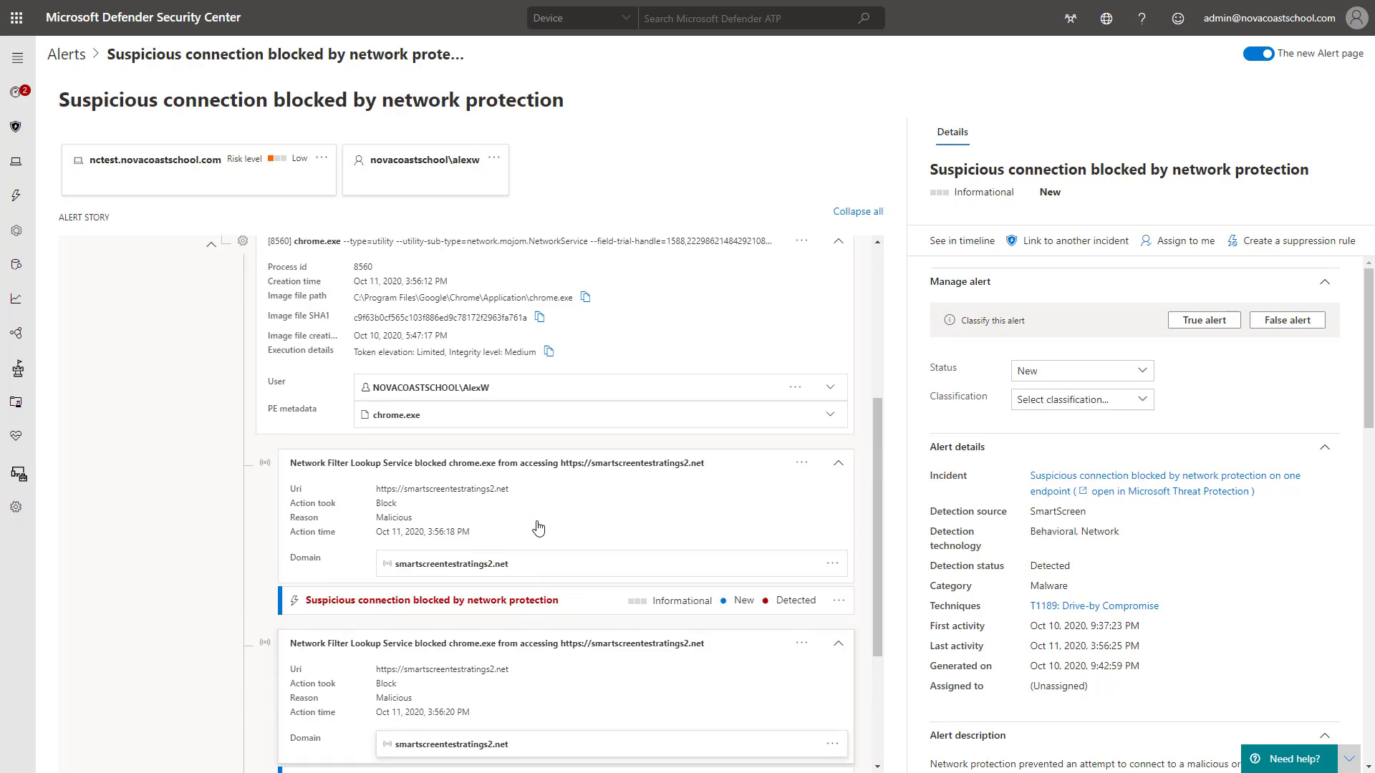
From the alerts queue, expand the Blocked Website group and review its first alert's Edge events.
click(66, 54)
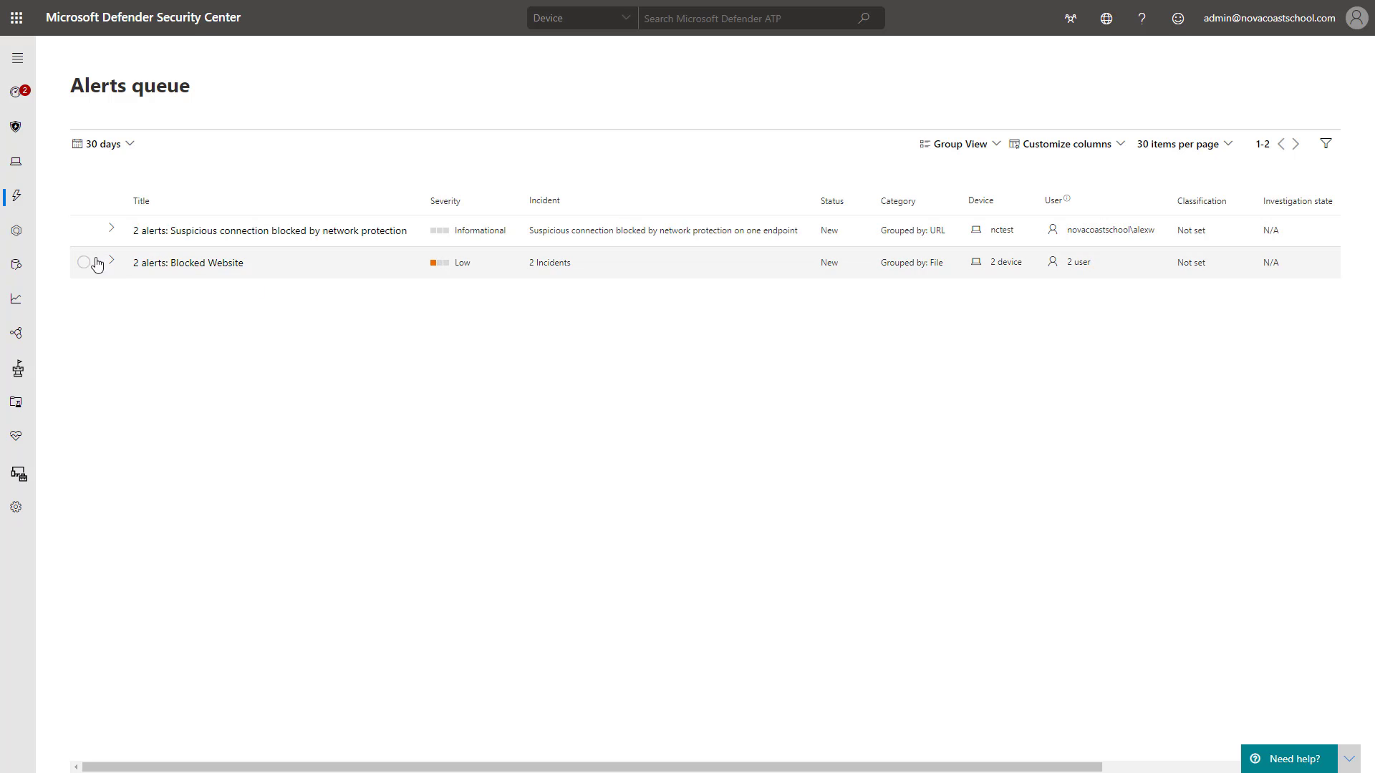
click(124, 264)
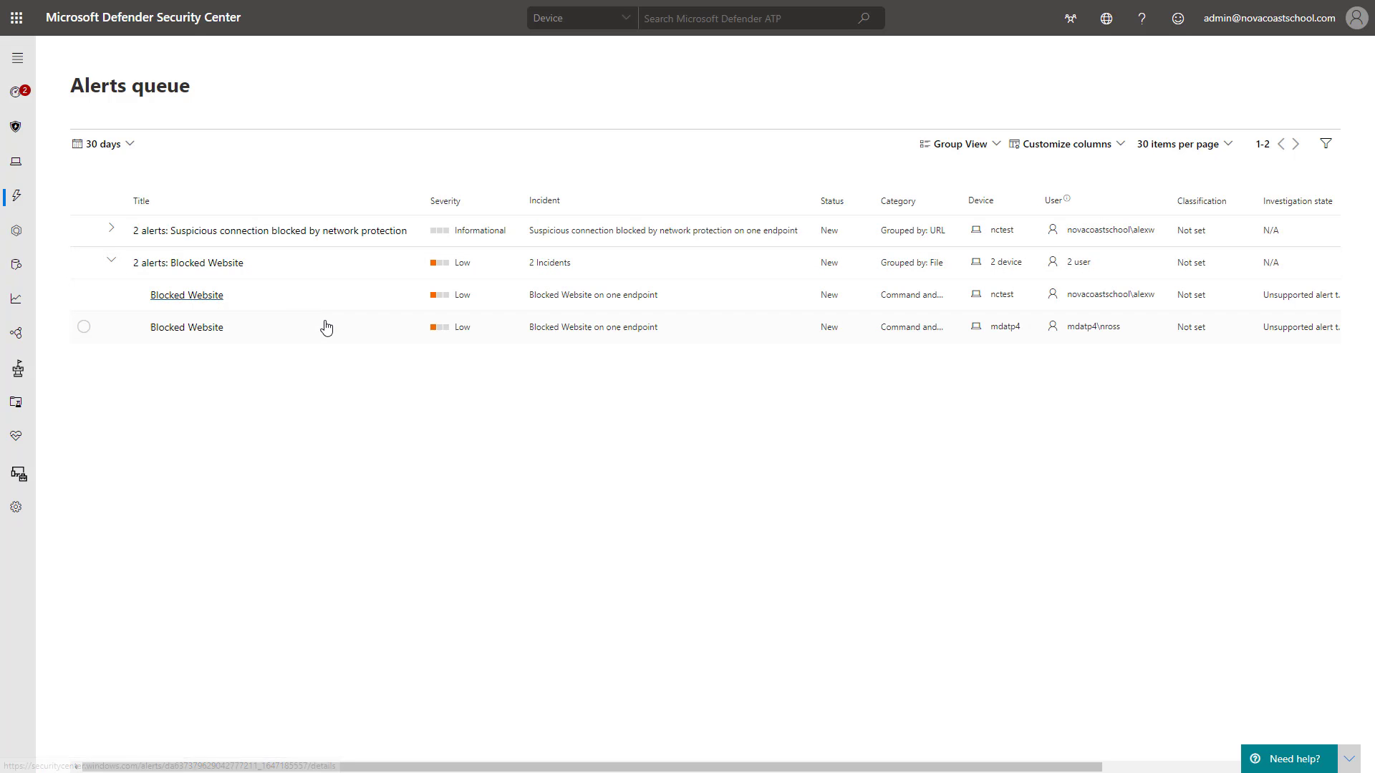
click(196, 300)
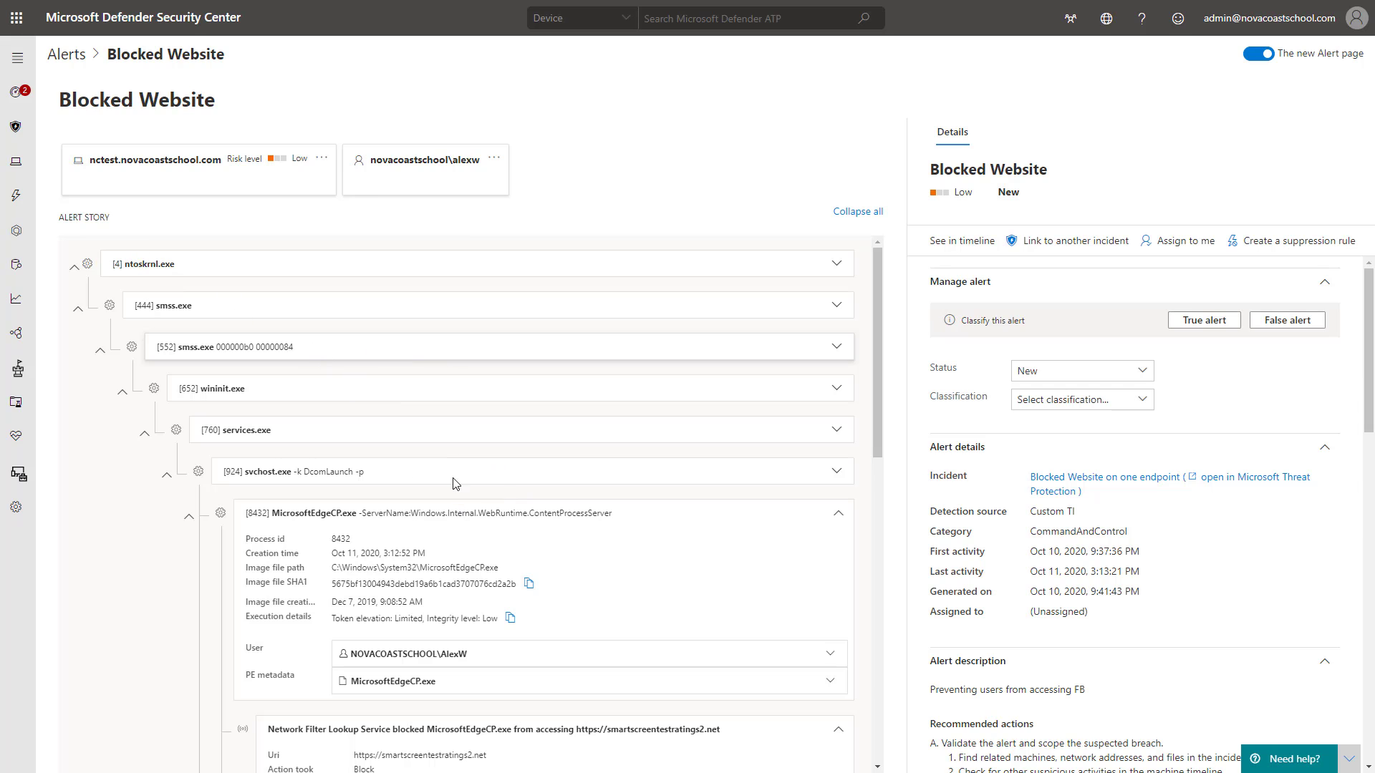
scroll(429, 487, down, 5)
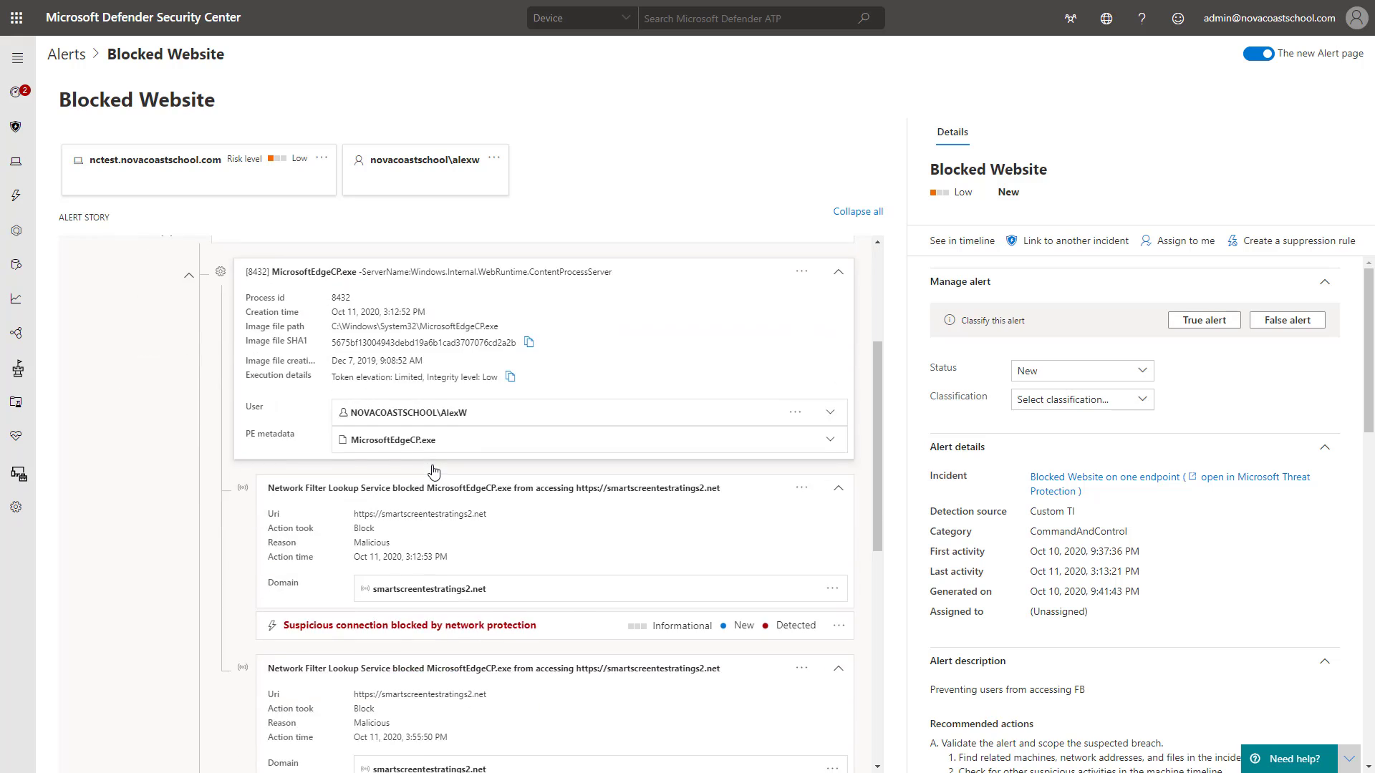
scroll(429, 600, up, 4)
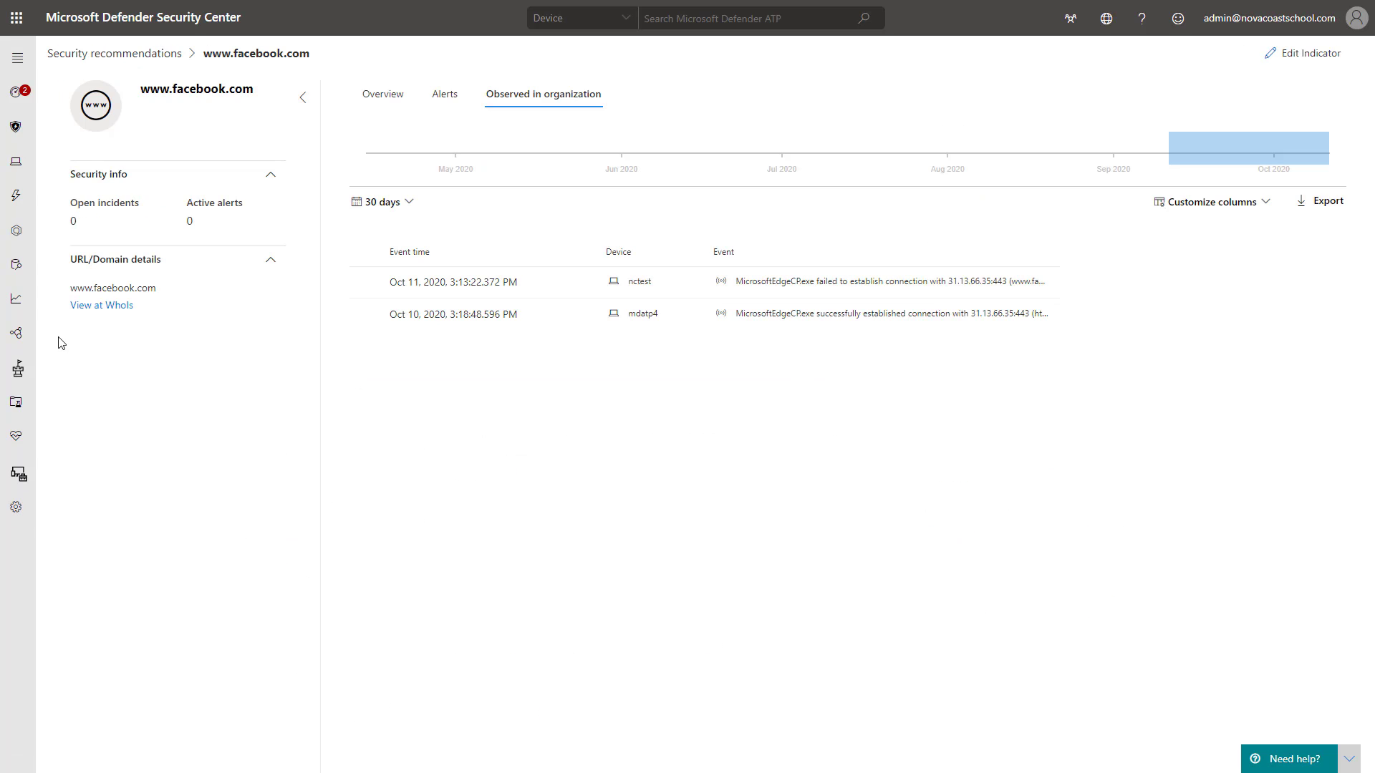
Go to Settings > Rules > Web content filtering and start adding a new policy.
click(14, 512)
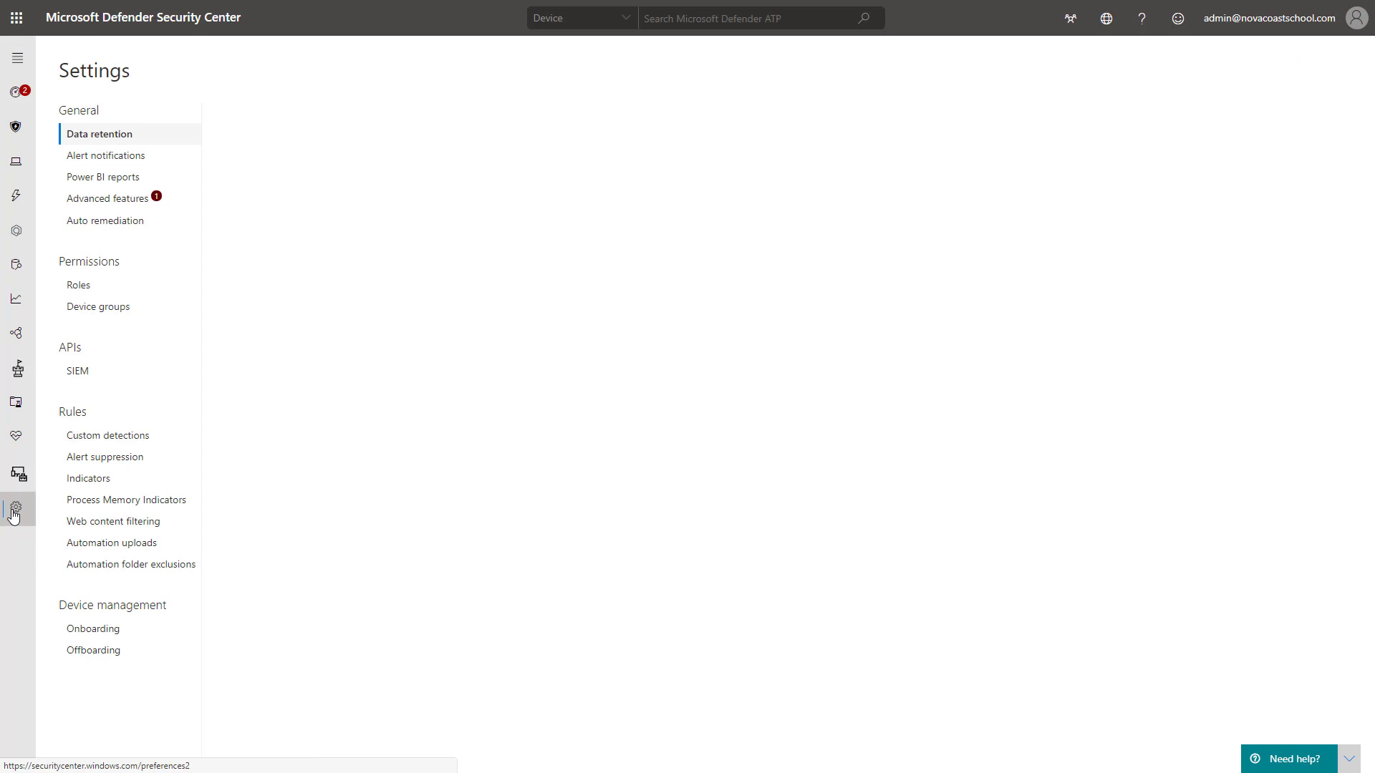
click(116, 527)
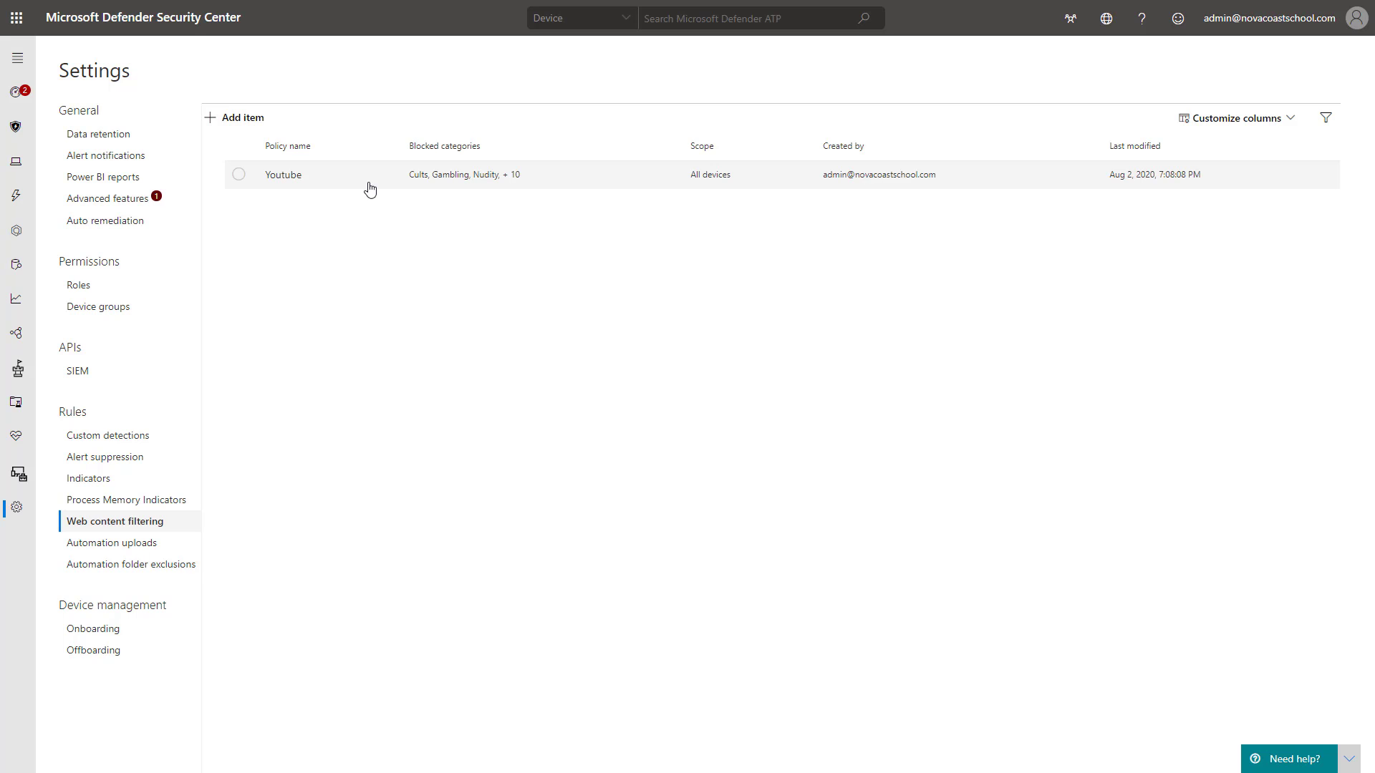
click(230, 136)
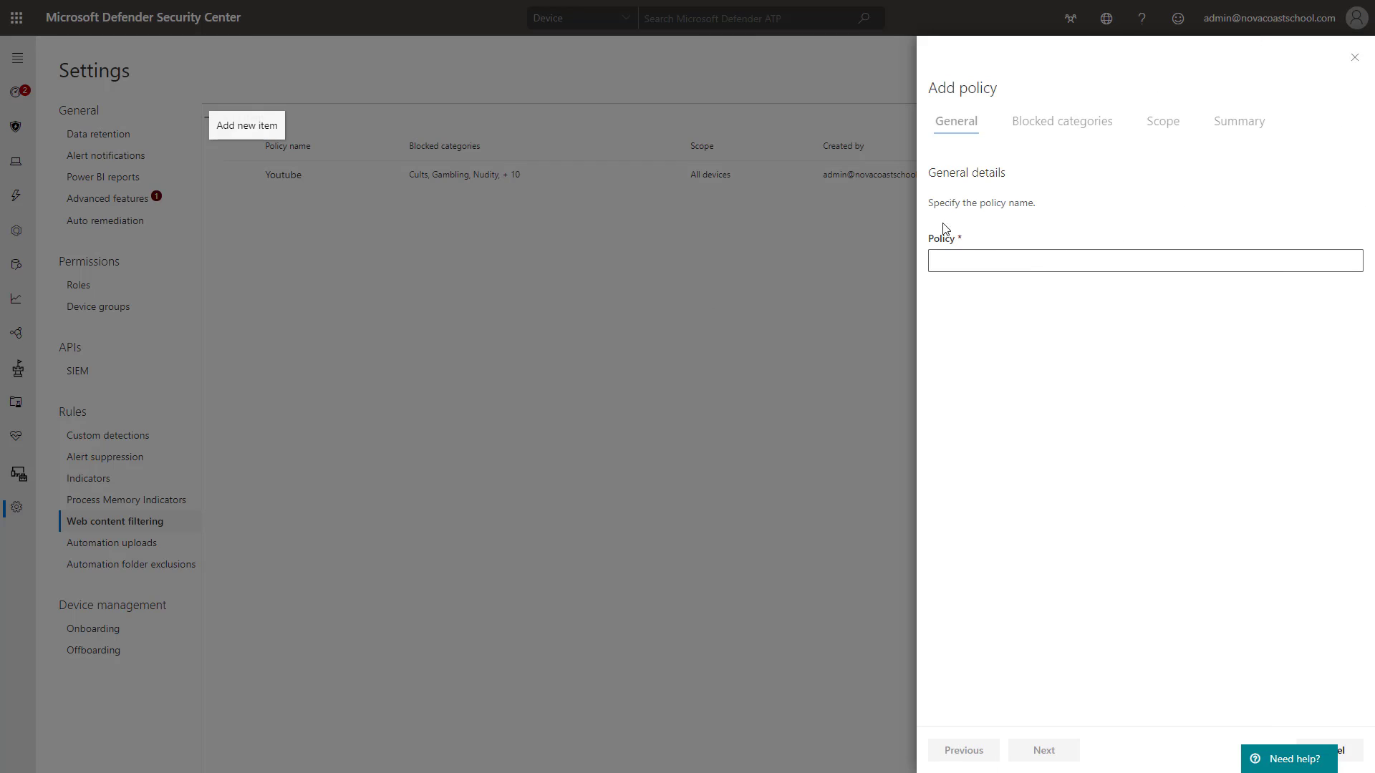
Name the draft policy 'W' and advance to the category selection page.
click(1049, 262)
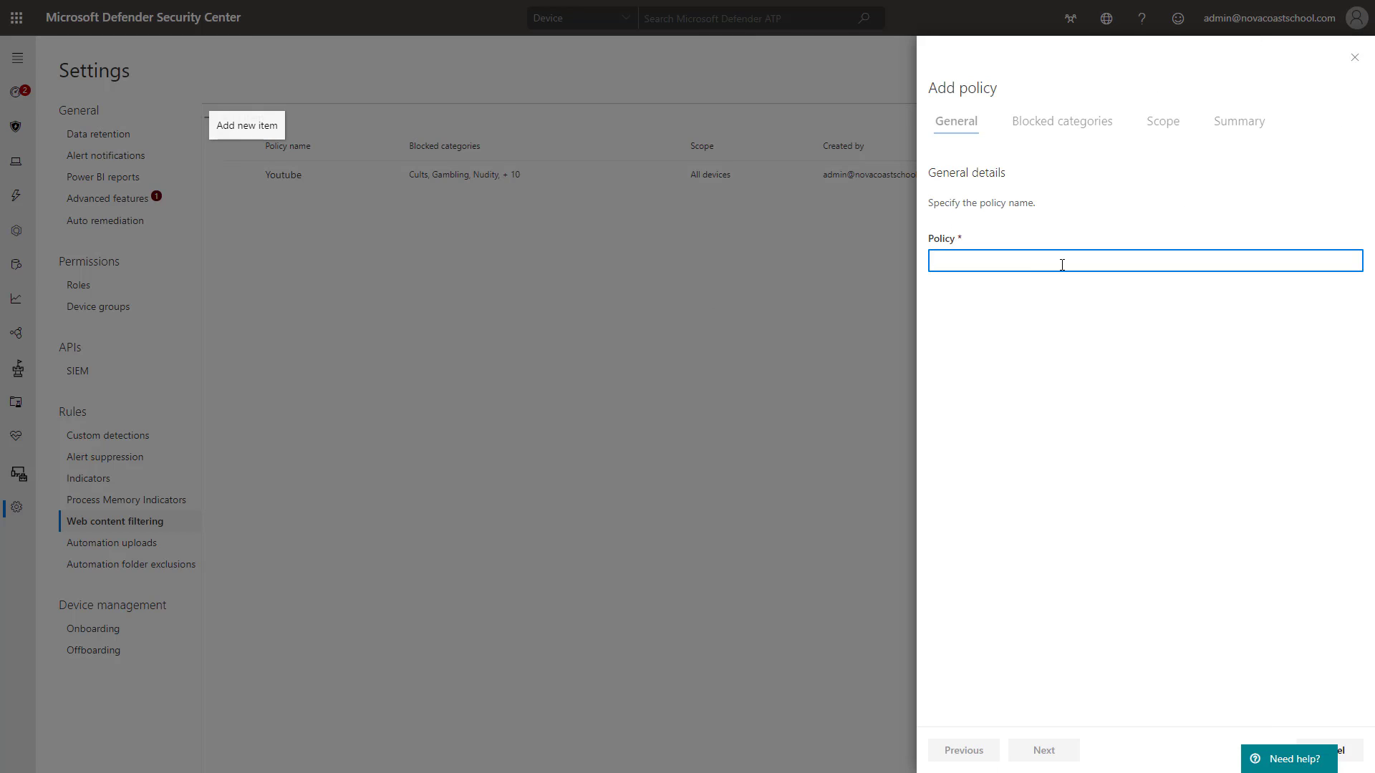
text(WB Test)
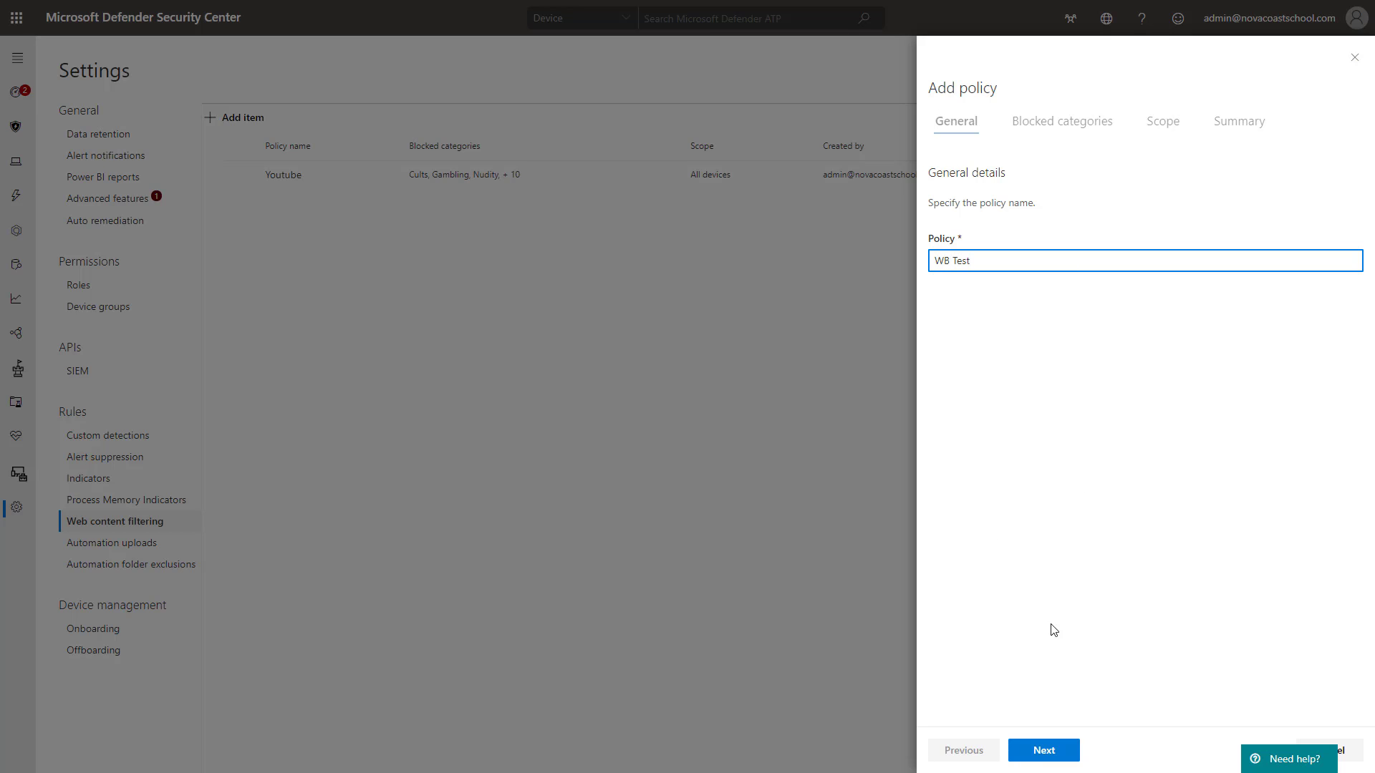
click(1051, 753)
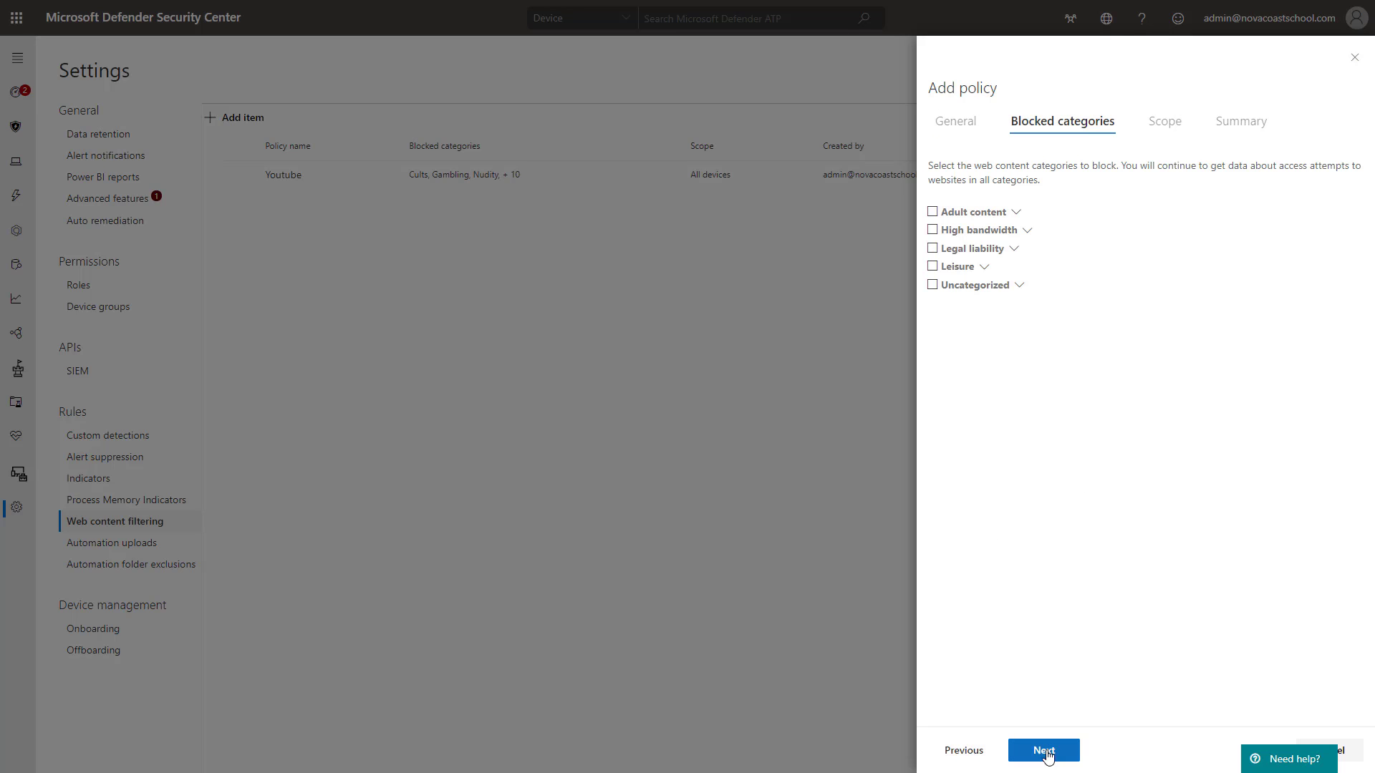
Tick Adult content and expand the Adult content, High bandwidth, Legal liability, Leisure and Uncategorized lists.
click(977, 214)
click(1016, 213)
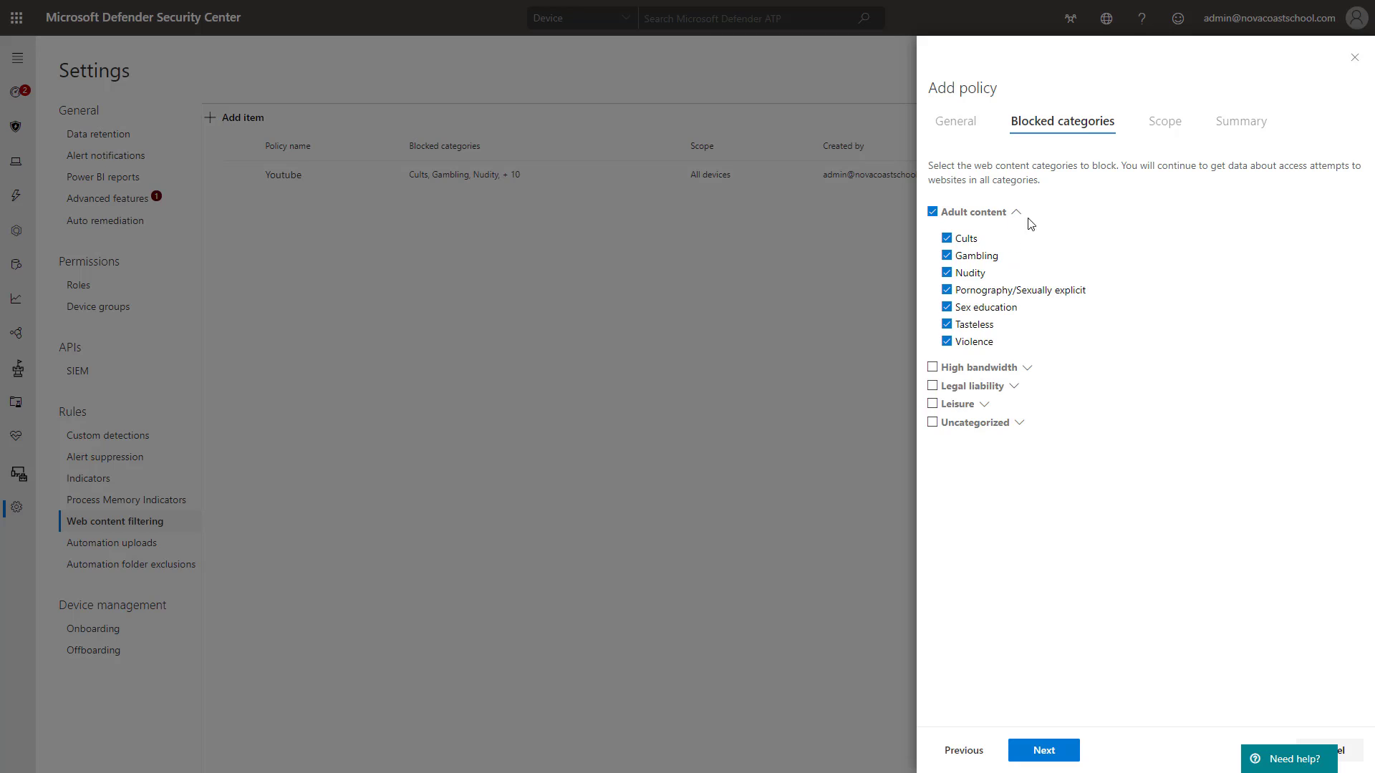
click(1027, 368)
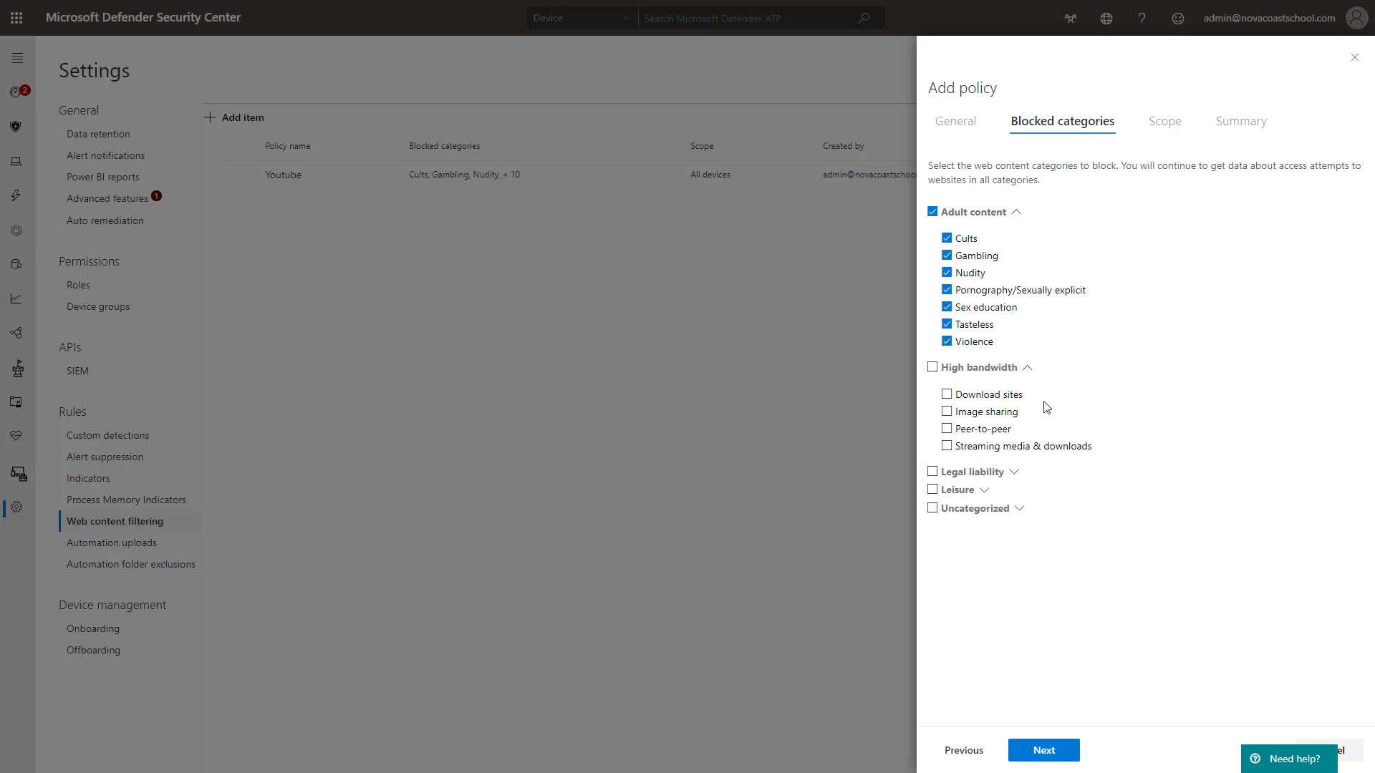
click(1012, 472)
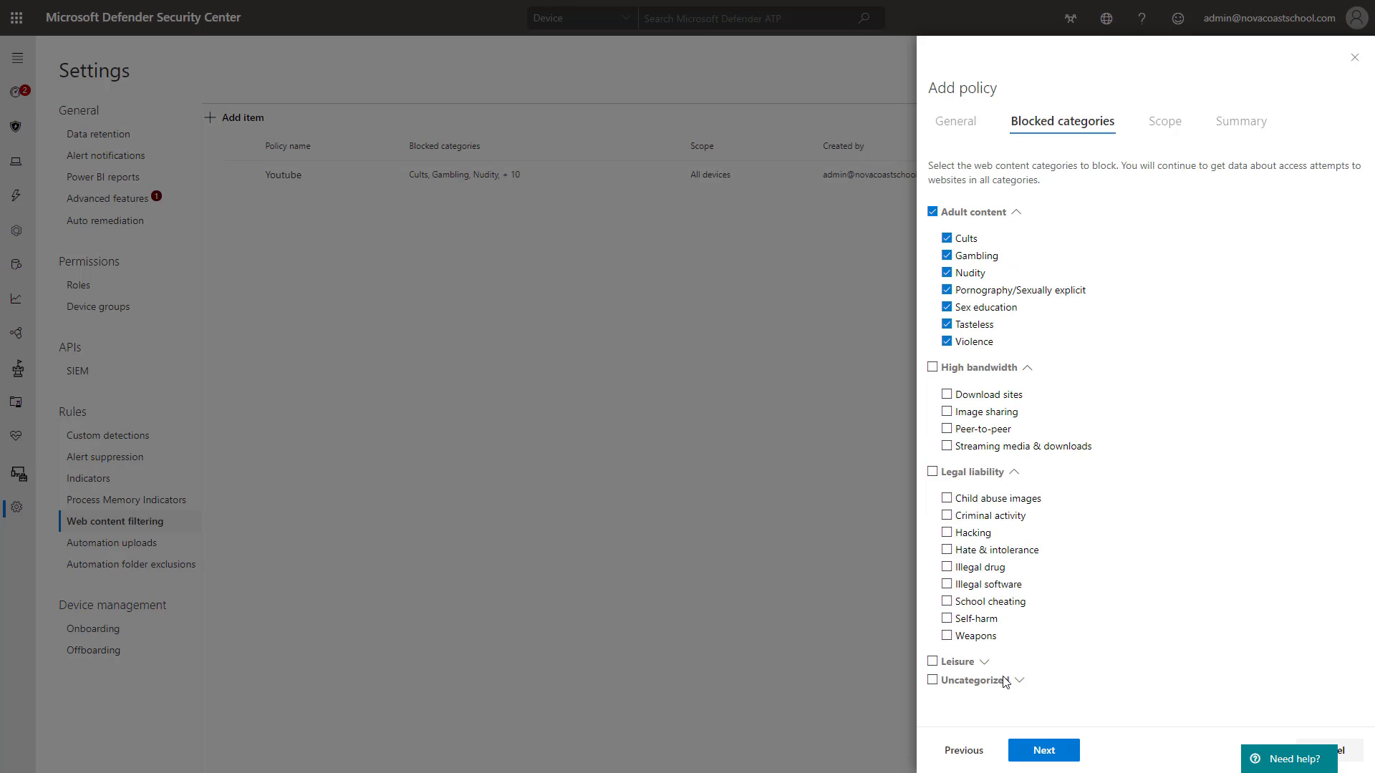
click(985, 664)
scroll(1031, 670, down, 2)
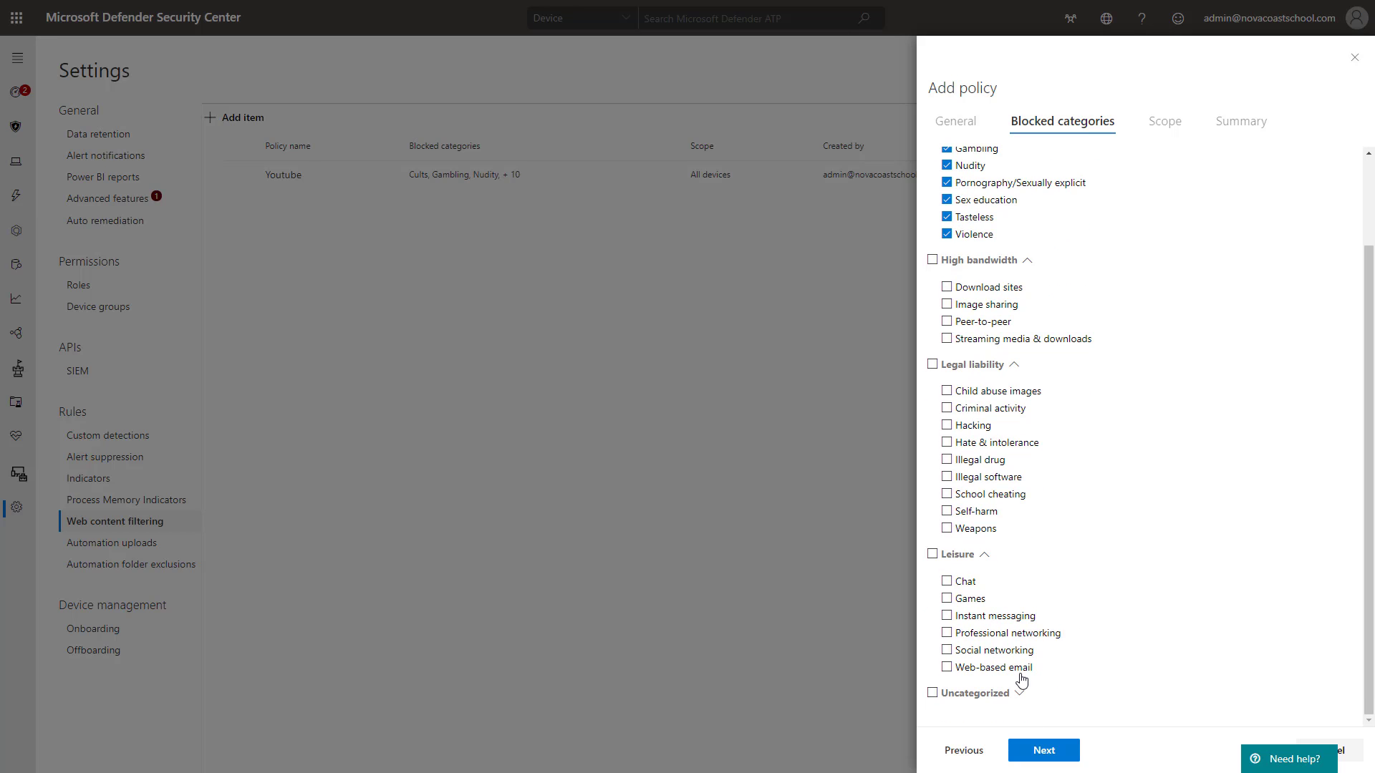
click(1020, 693)
scroll(1075, 630, down, 1)
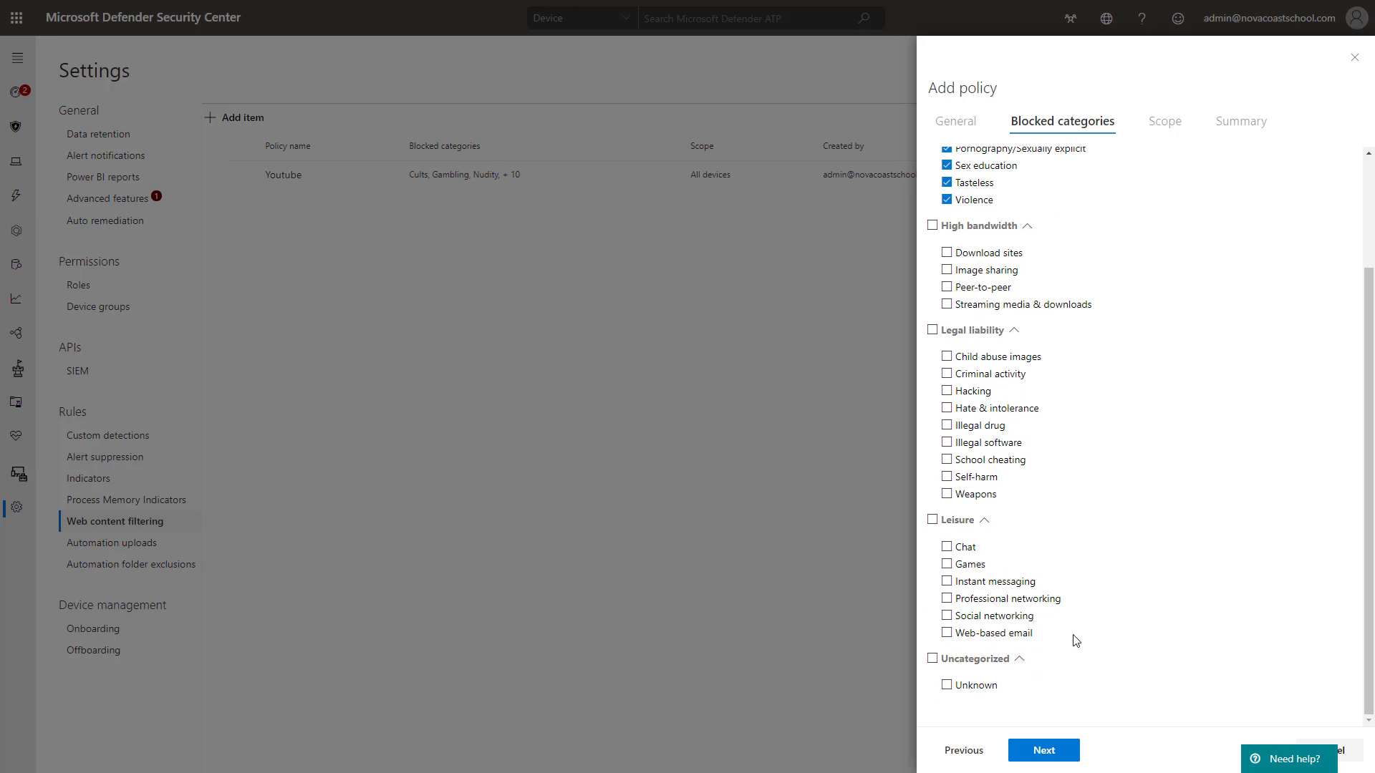
scroll(1146, 562, up, 3)
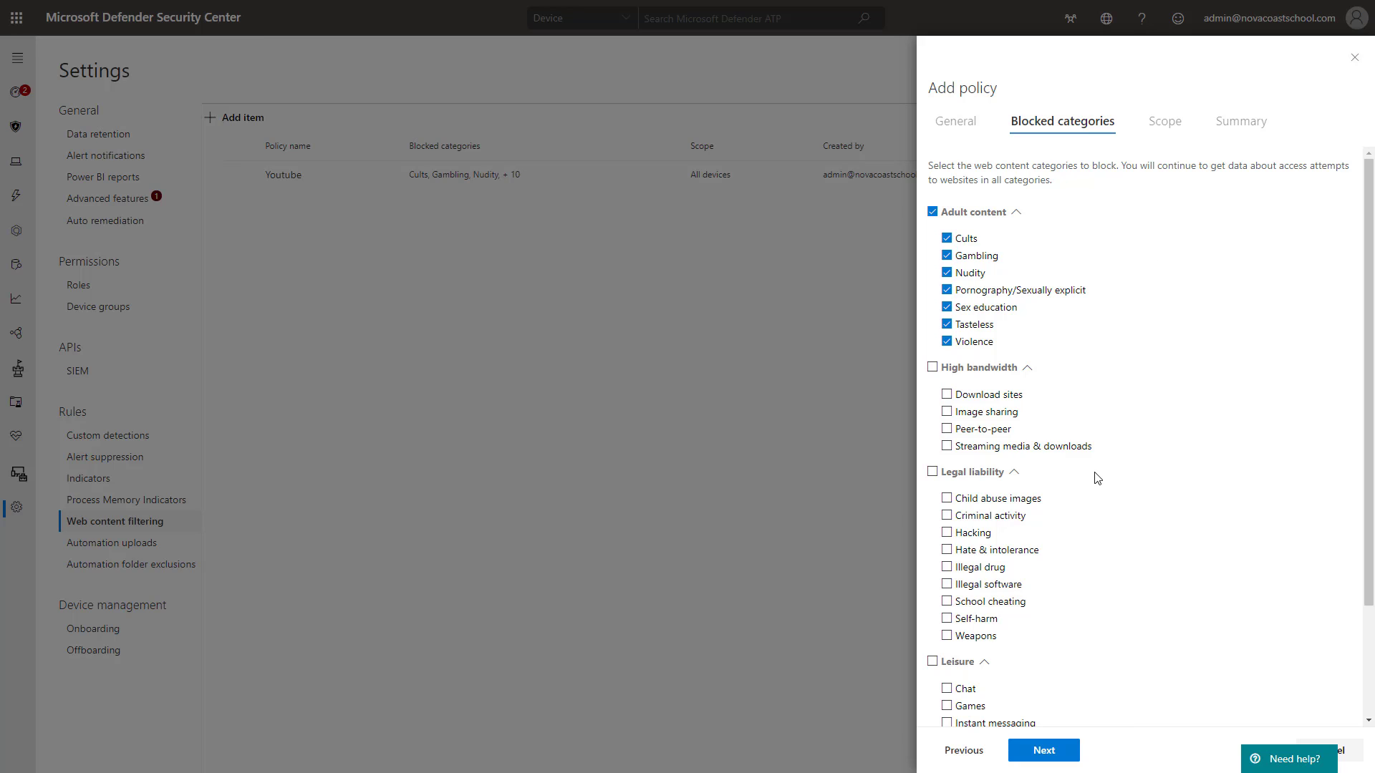
scroll(1089, 480, down, 2)
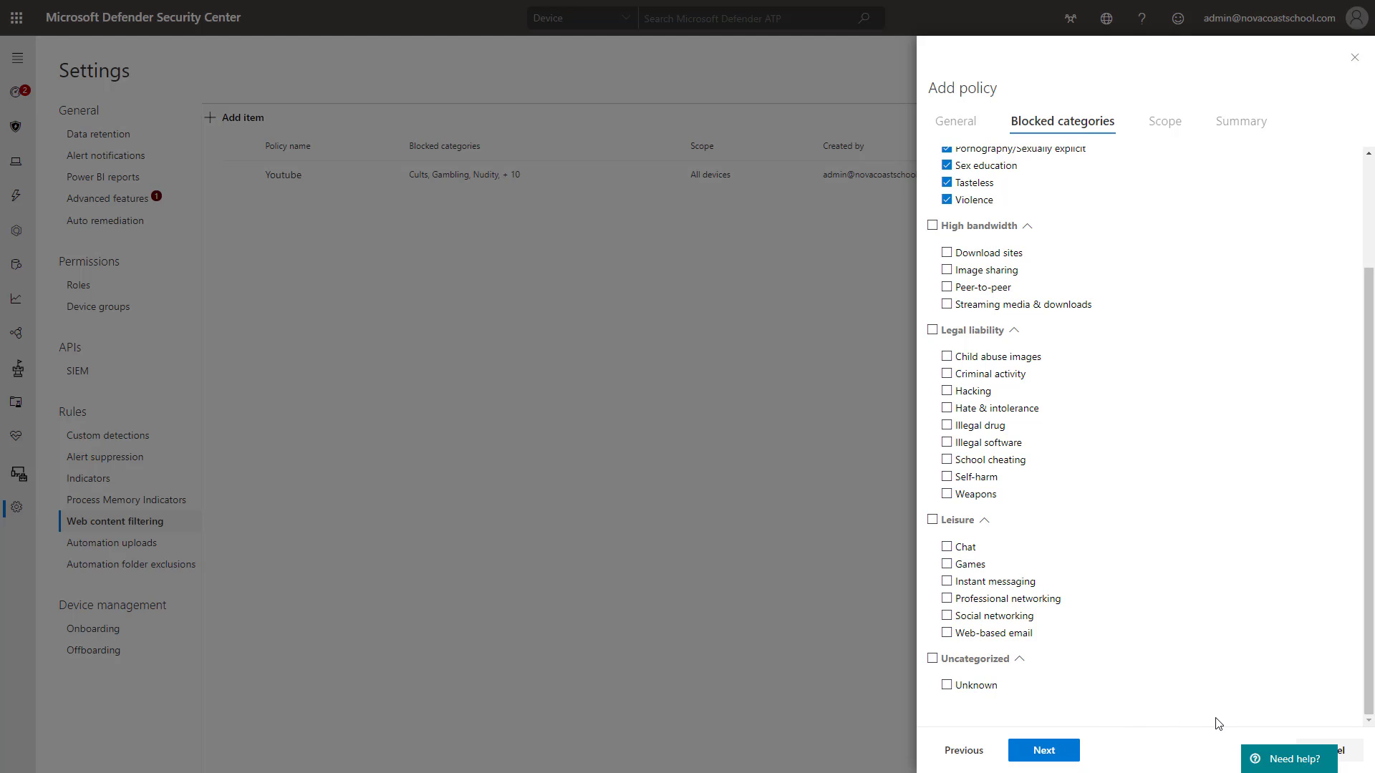
scroll(1083, 472, up, 2)
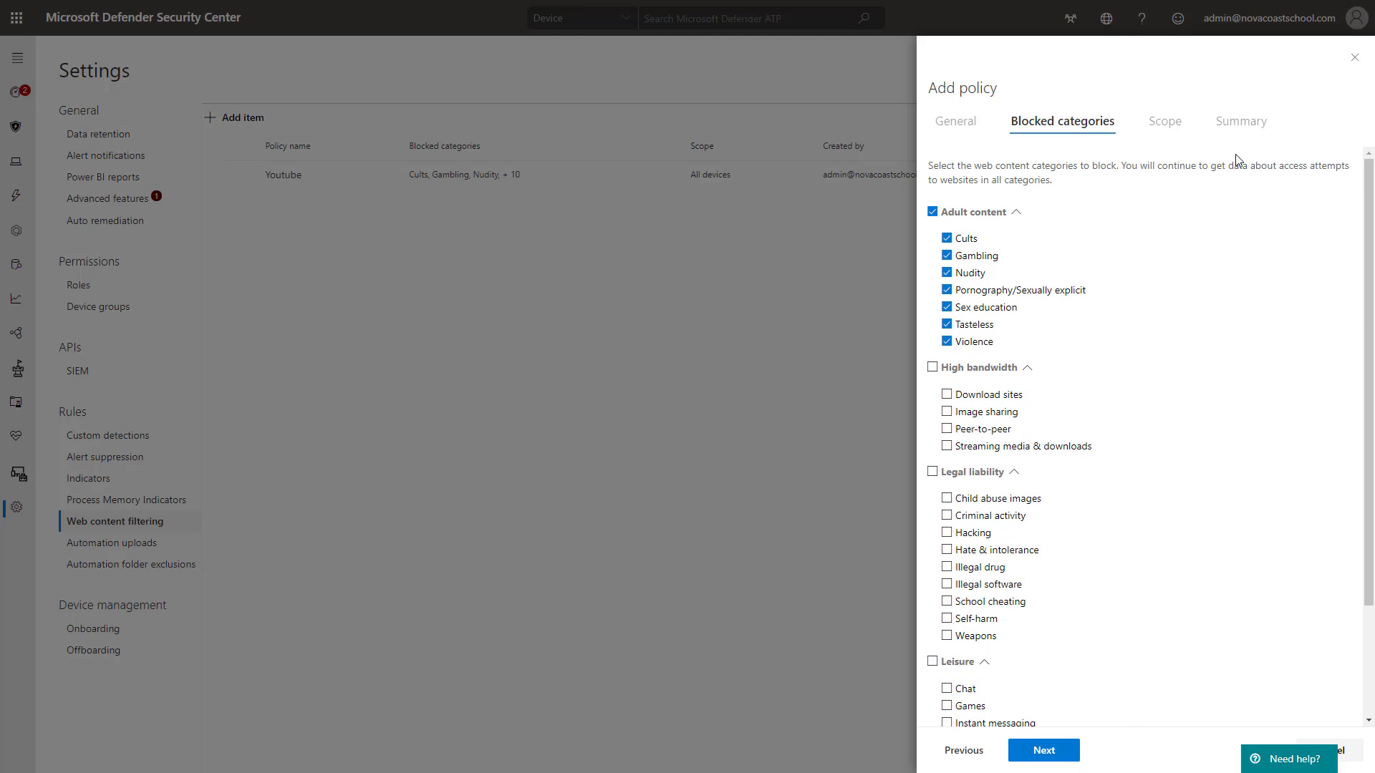
Discard the draft unsaved, then inspect and close the Youtube policy's blocked categories.
click(1352, 59)
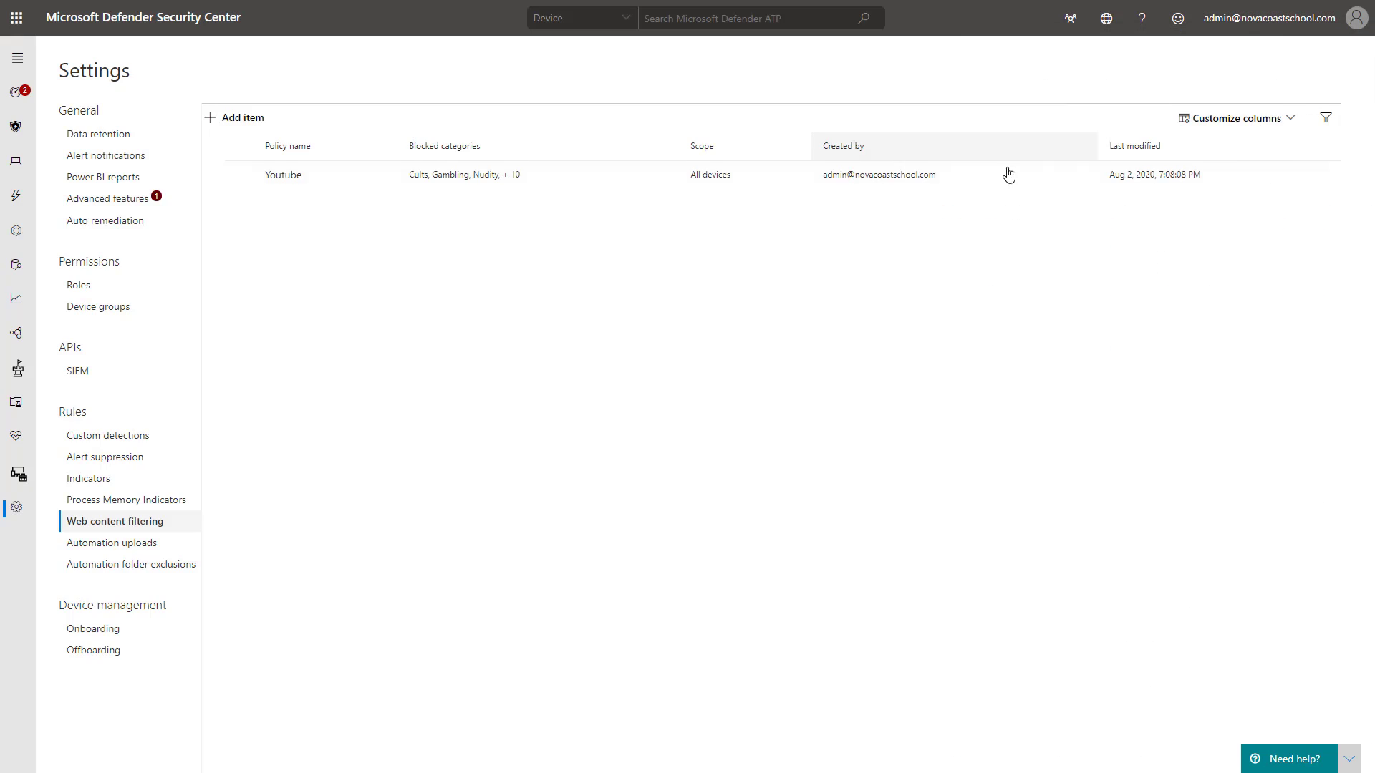
click(990, 175)
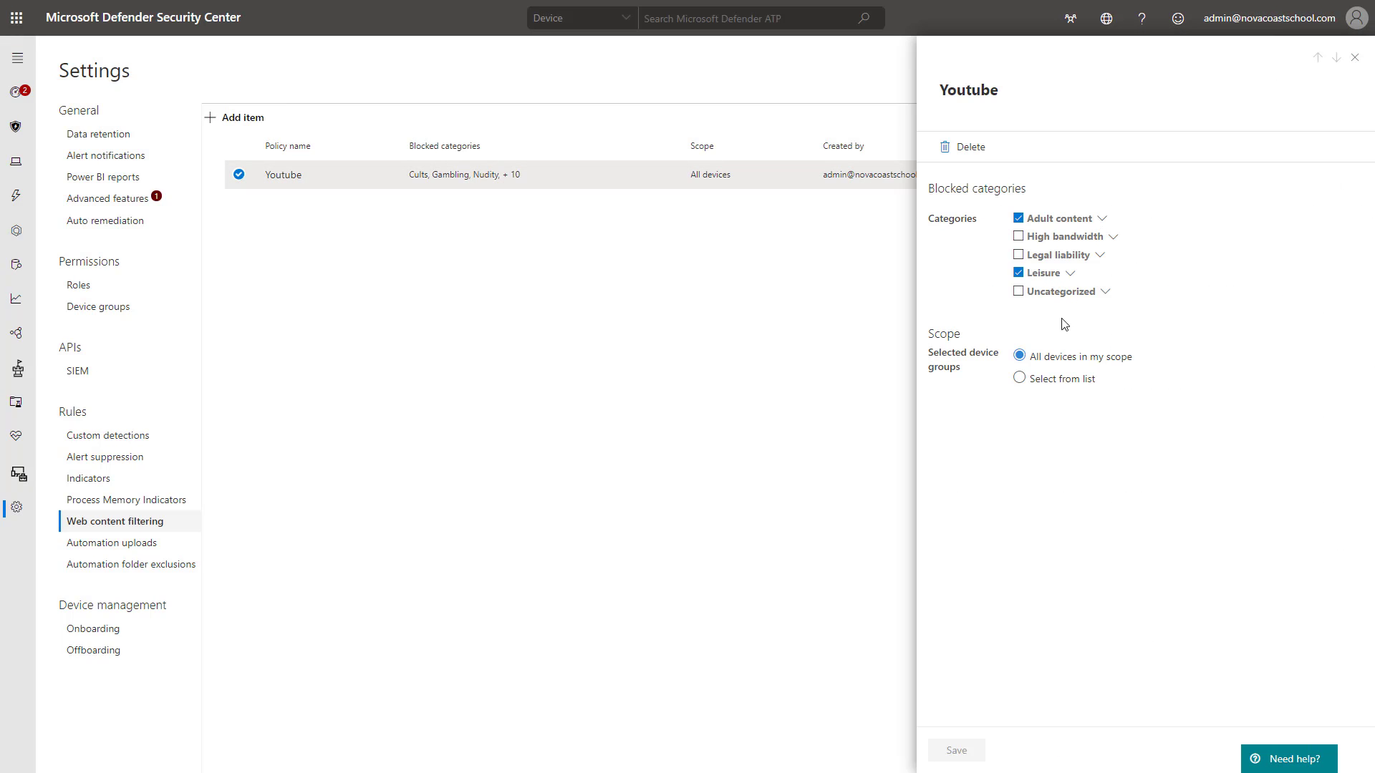
click(1354, 57)
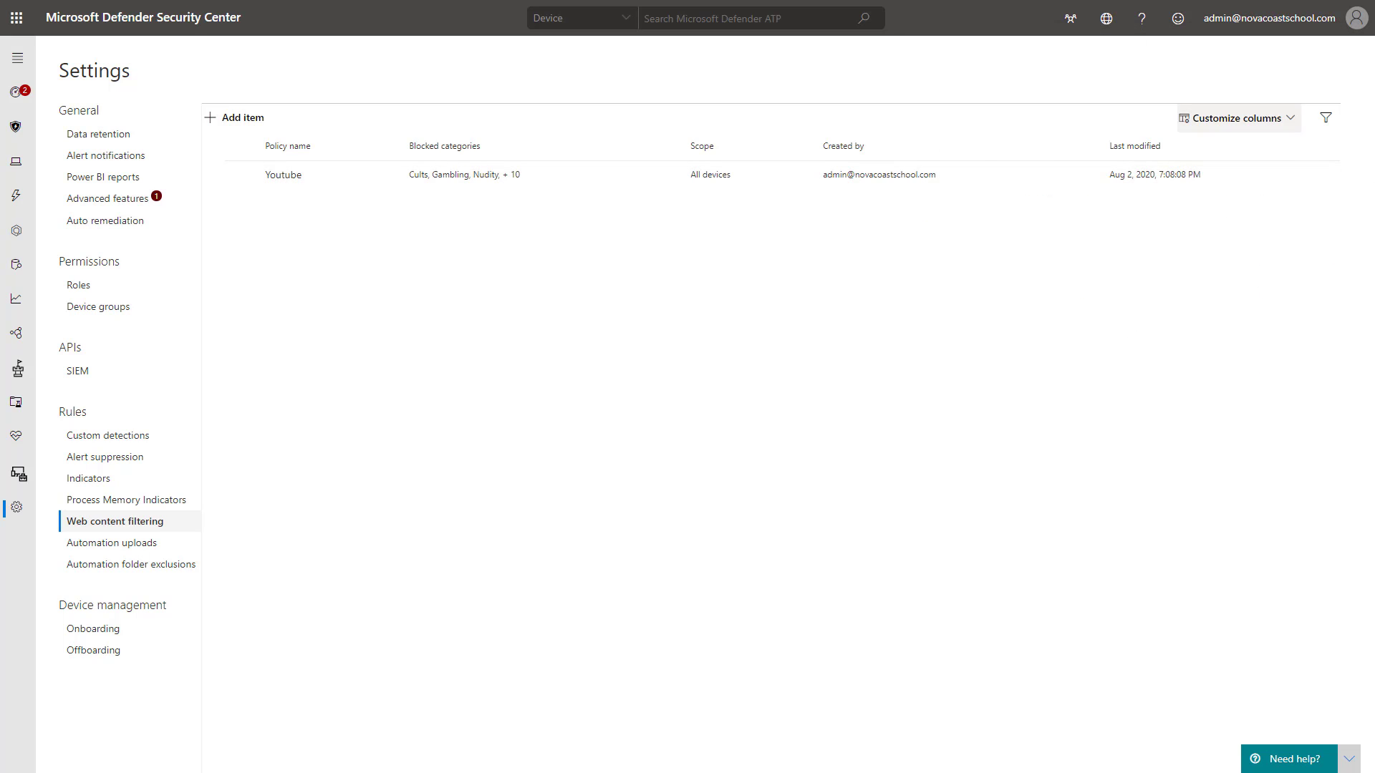
Search 'gambling' in Edge, confirm the caesarsgames.com casino site is blocked, then return to Defender.
key(alt+Tab)
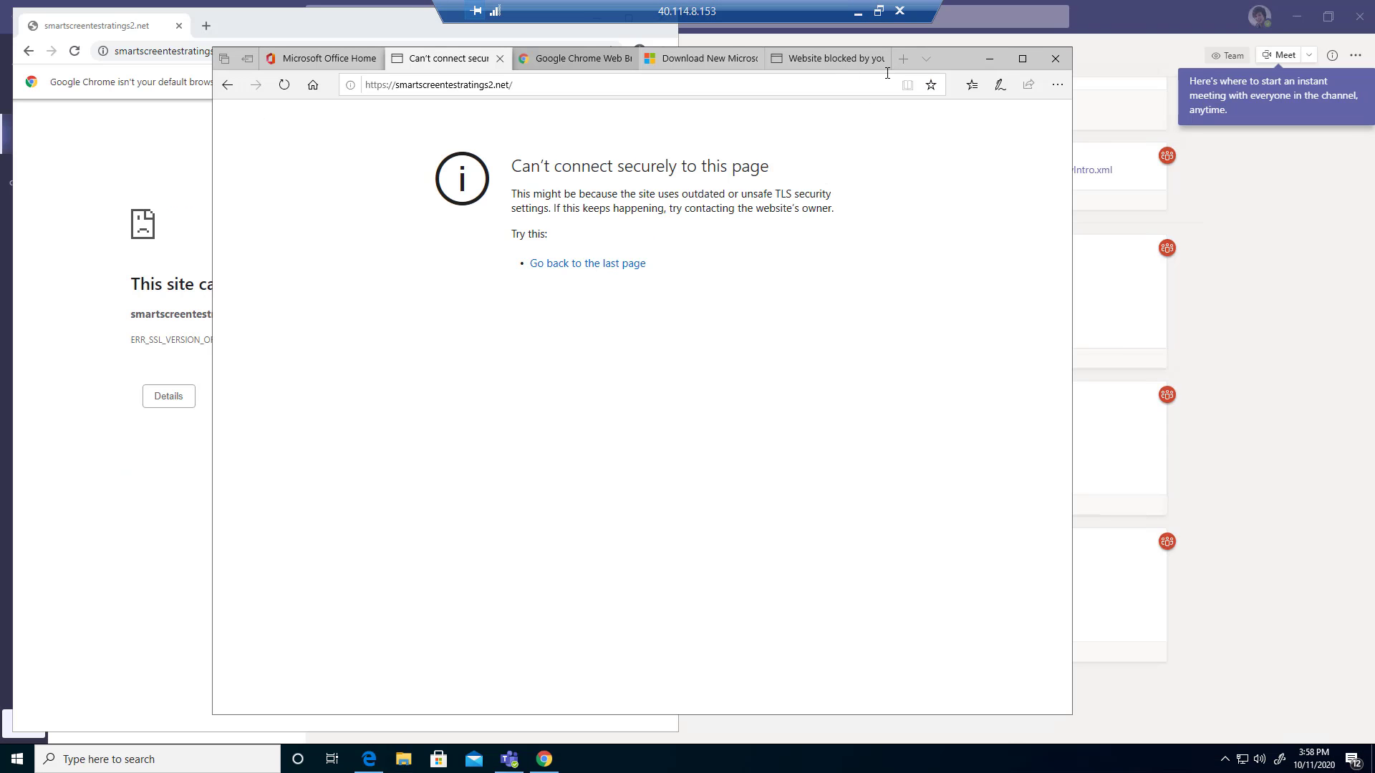
click(903, 61)
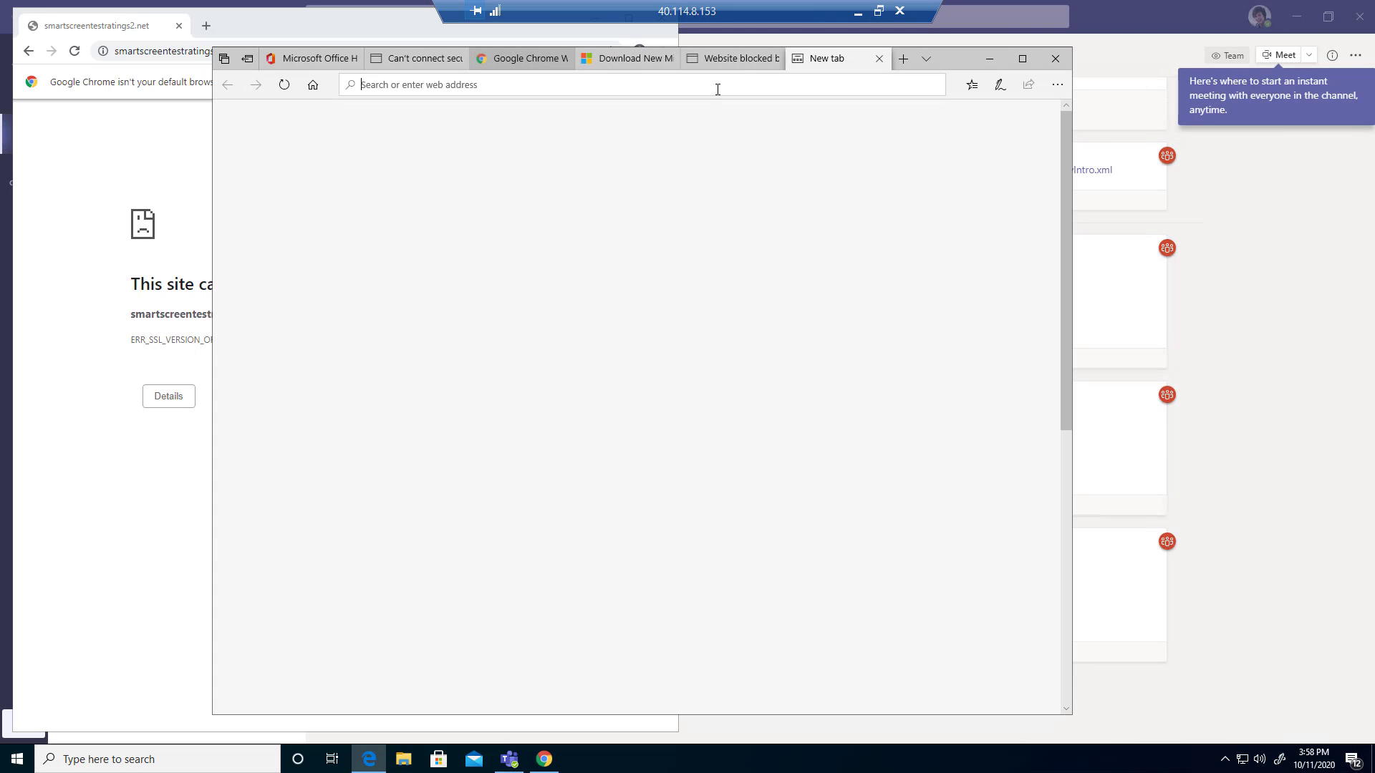
text(gambl)
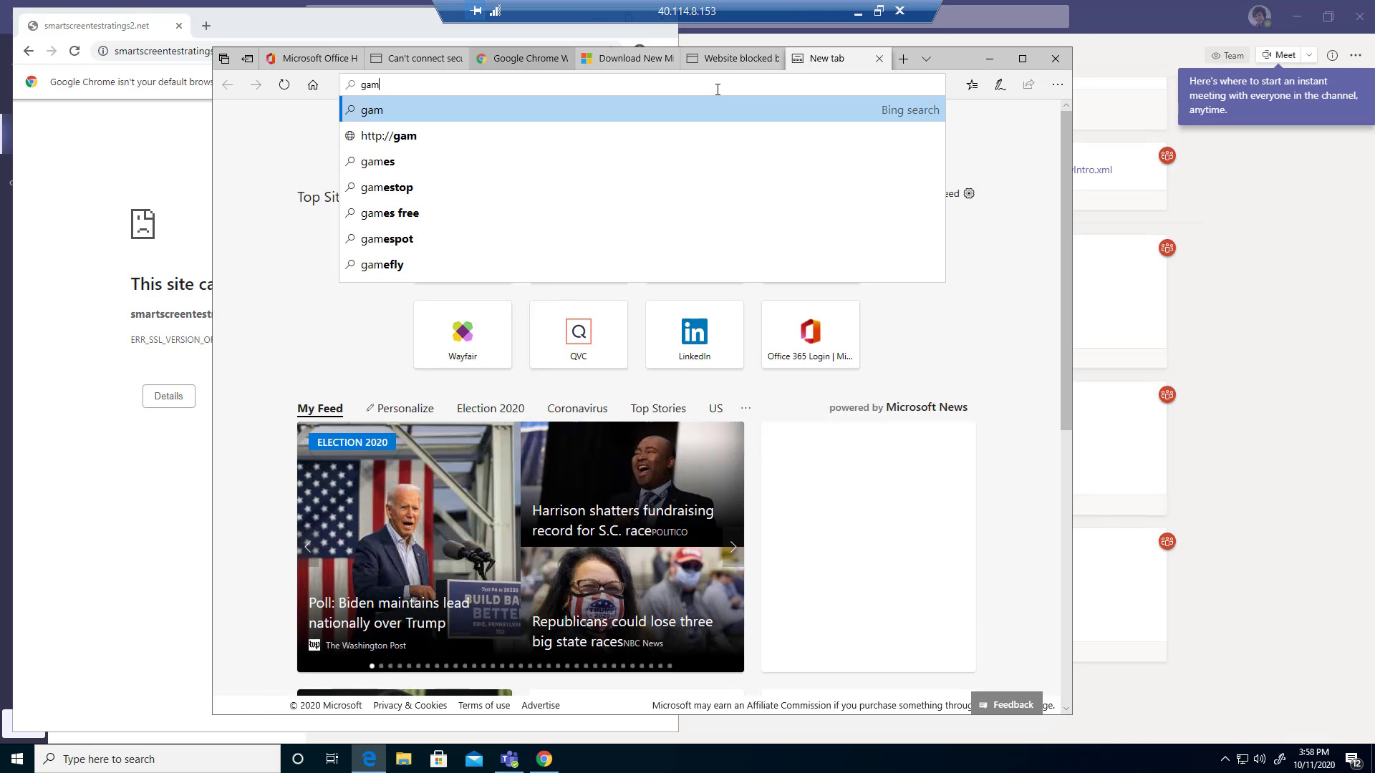
text(ing)
key(Return)
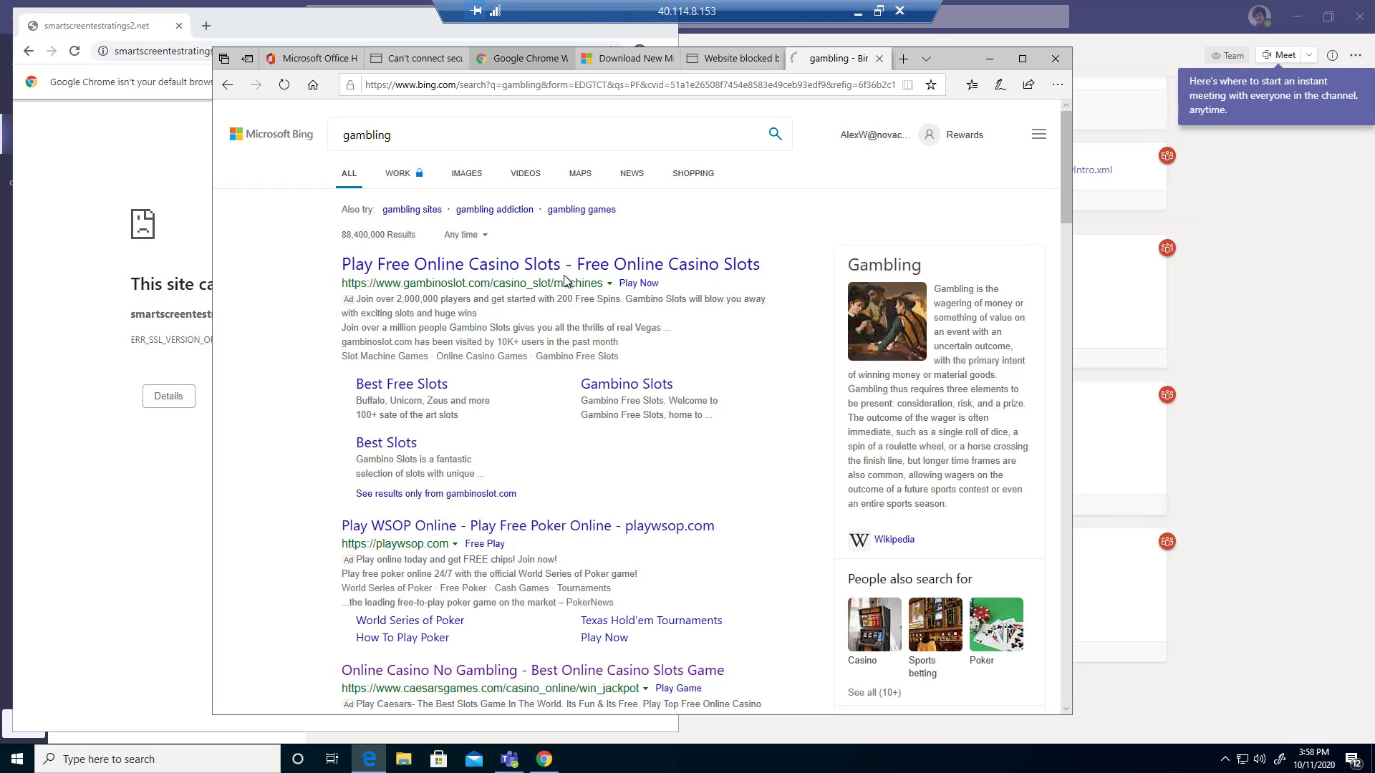
scroll(519, 602, down, 2)
scroll(519, 601, down, 1)
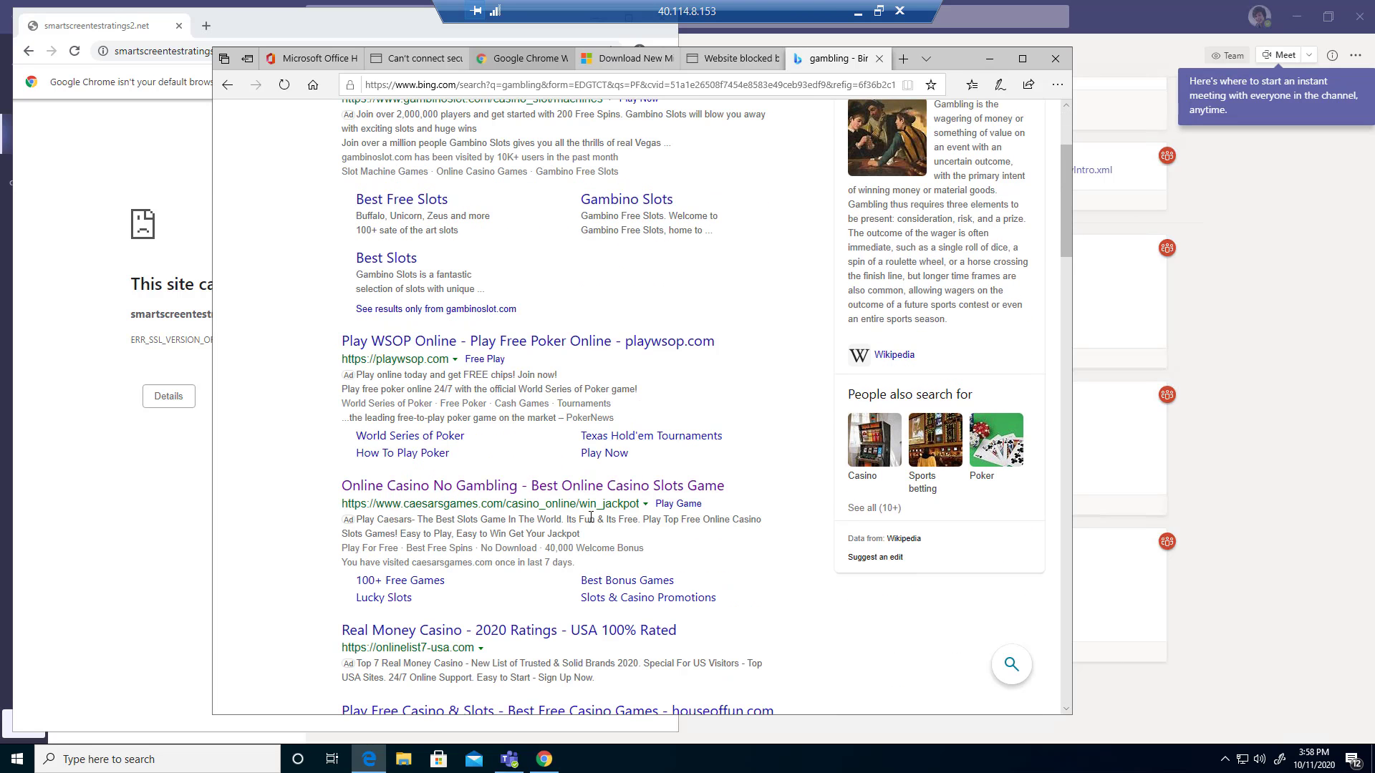
click(507, 488)
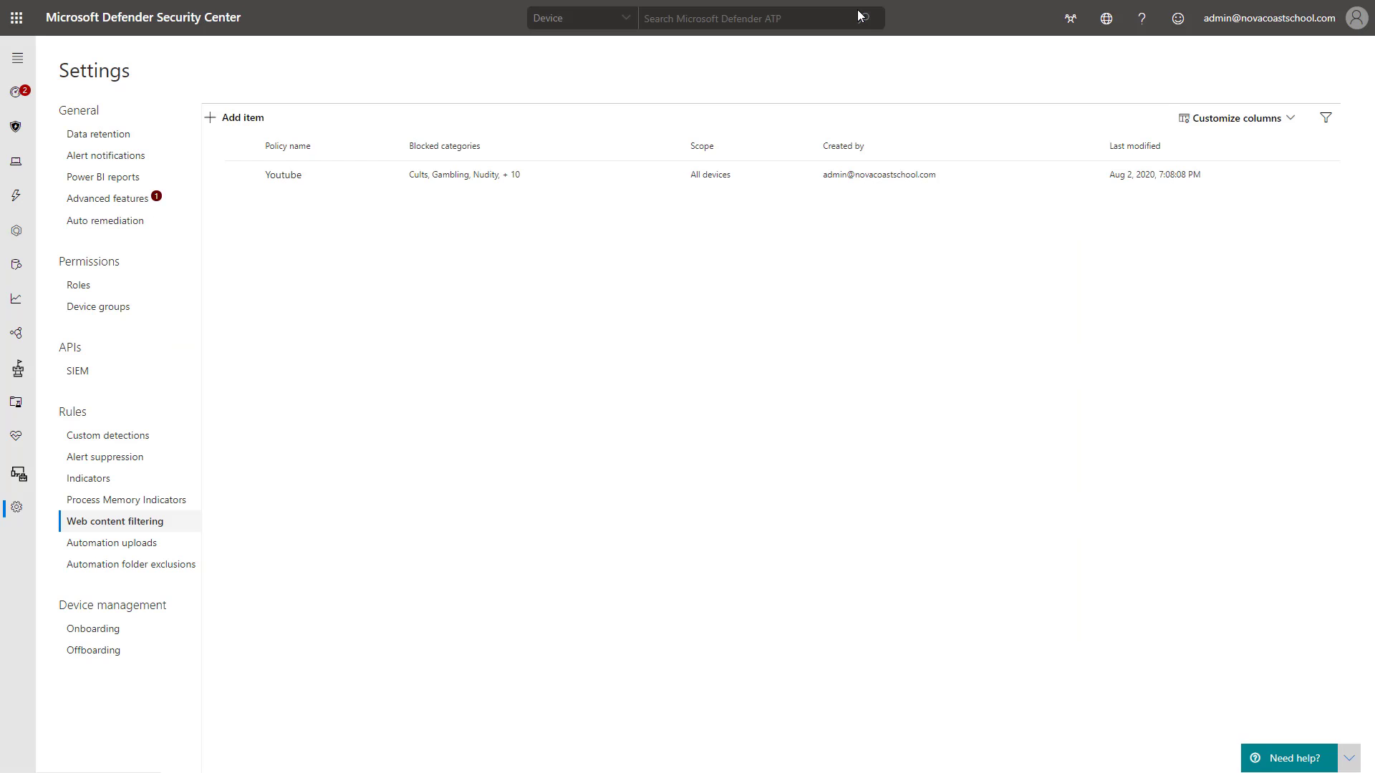
click(858, 12)
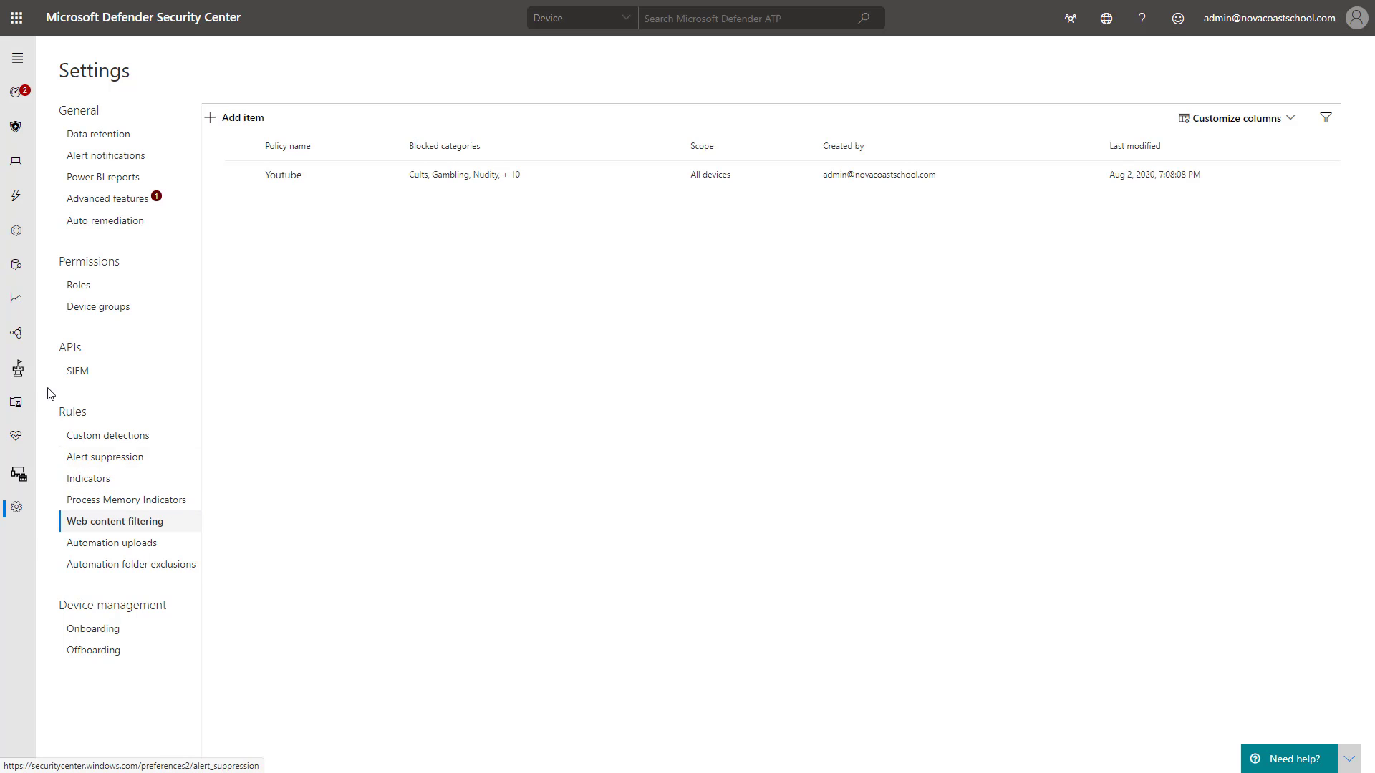
Open Reports > Web protection and check the cards: 0 web requests, 0 content filtering blocks.
mouse_move(14, 299)
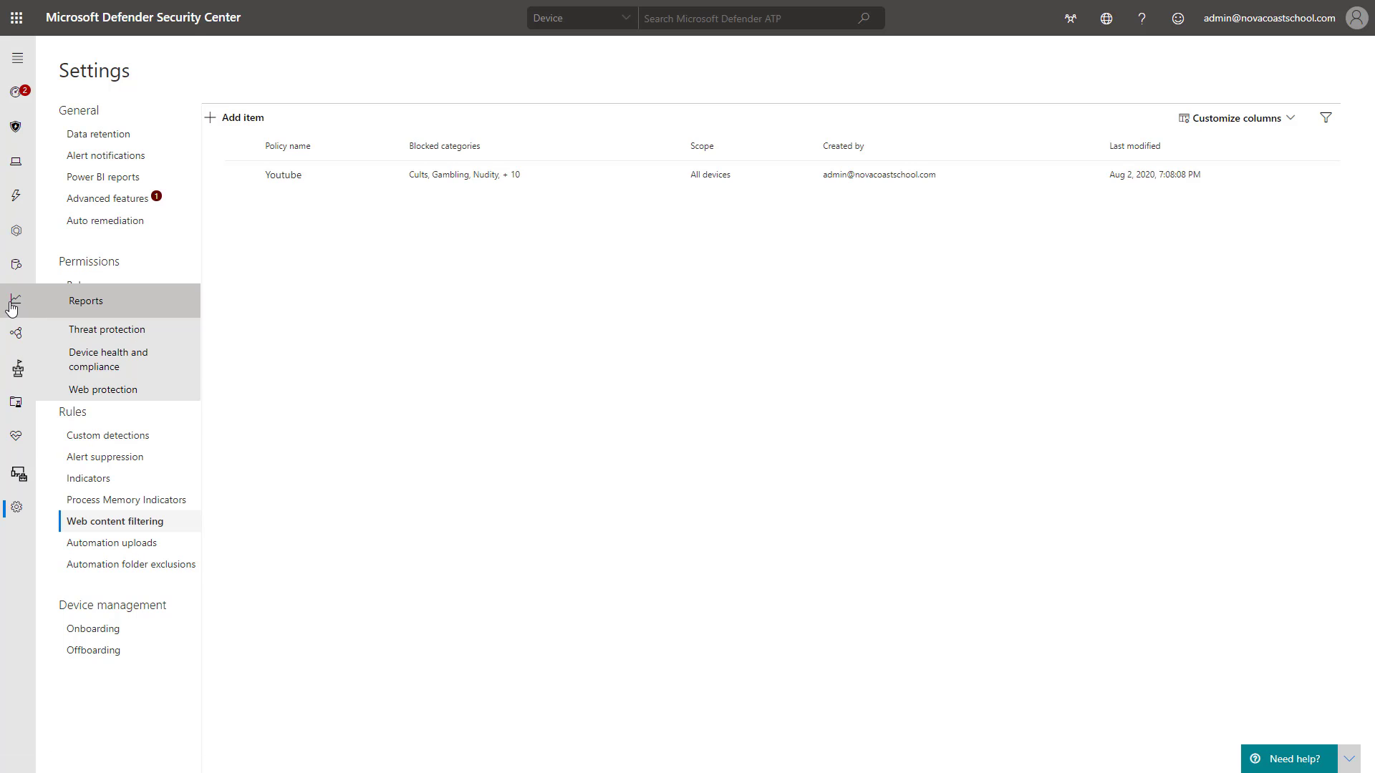
click(169, 389)
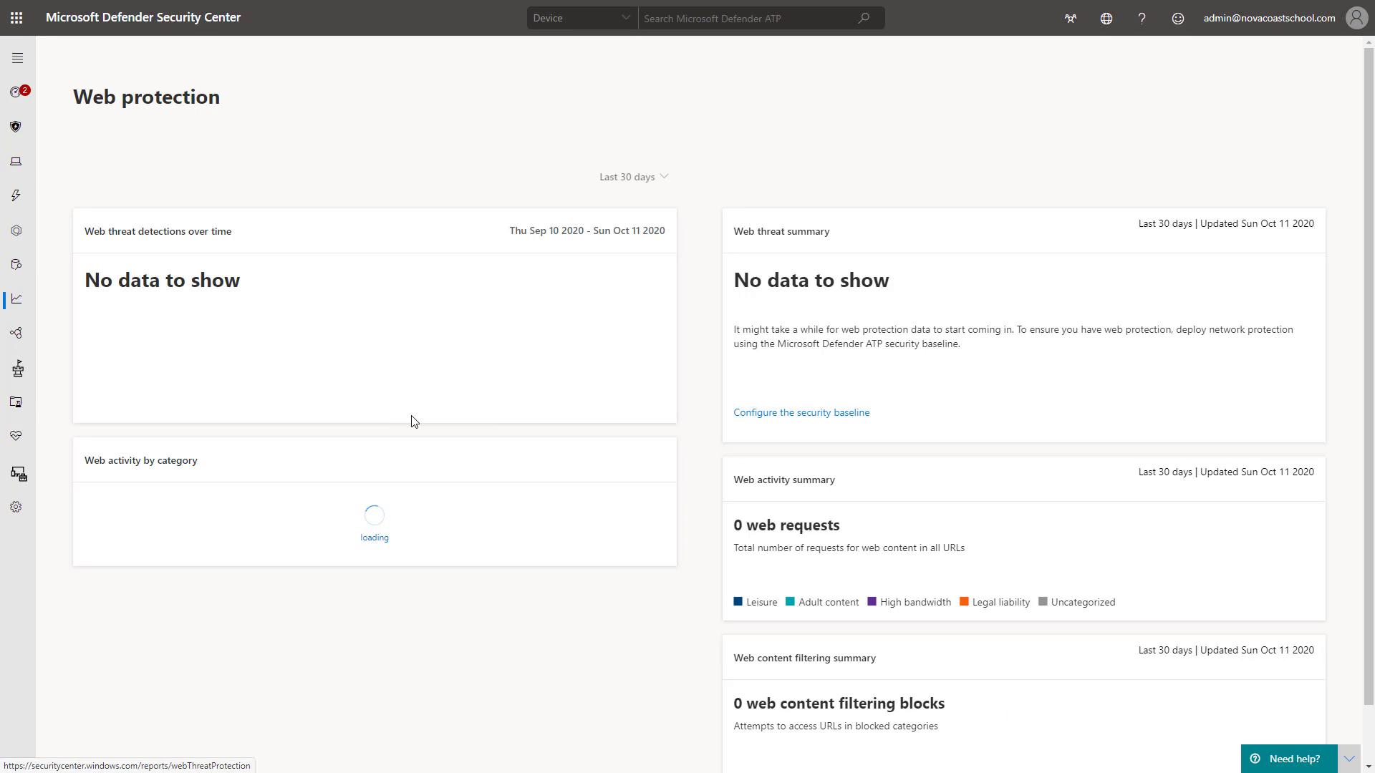
scroll(630, 459, down, 2)
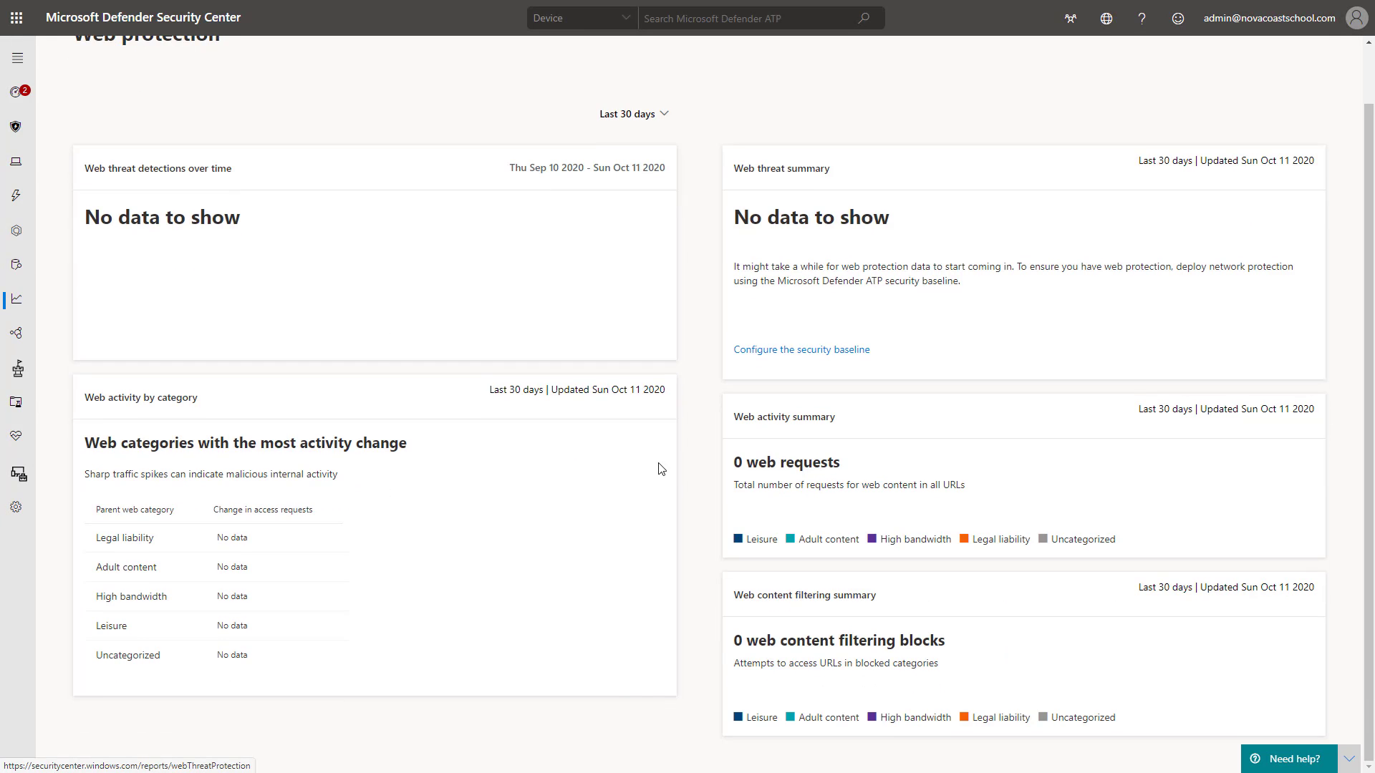
scroll(655, 472, up, 2)
scroll(902, 476, down, 2)
scroll(892, 478, up, 2)
scroll(892, 478, down, 2)
scroll(880, 482, up, 2)
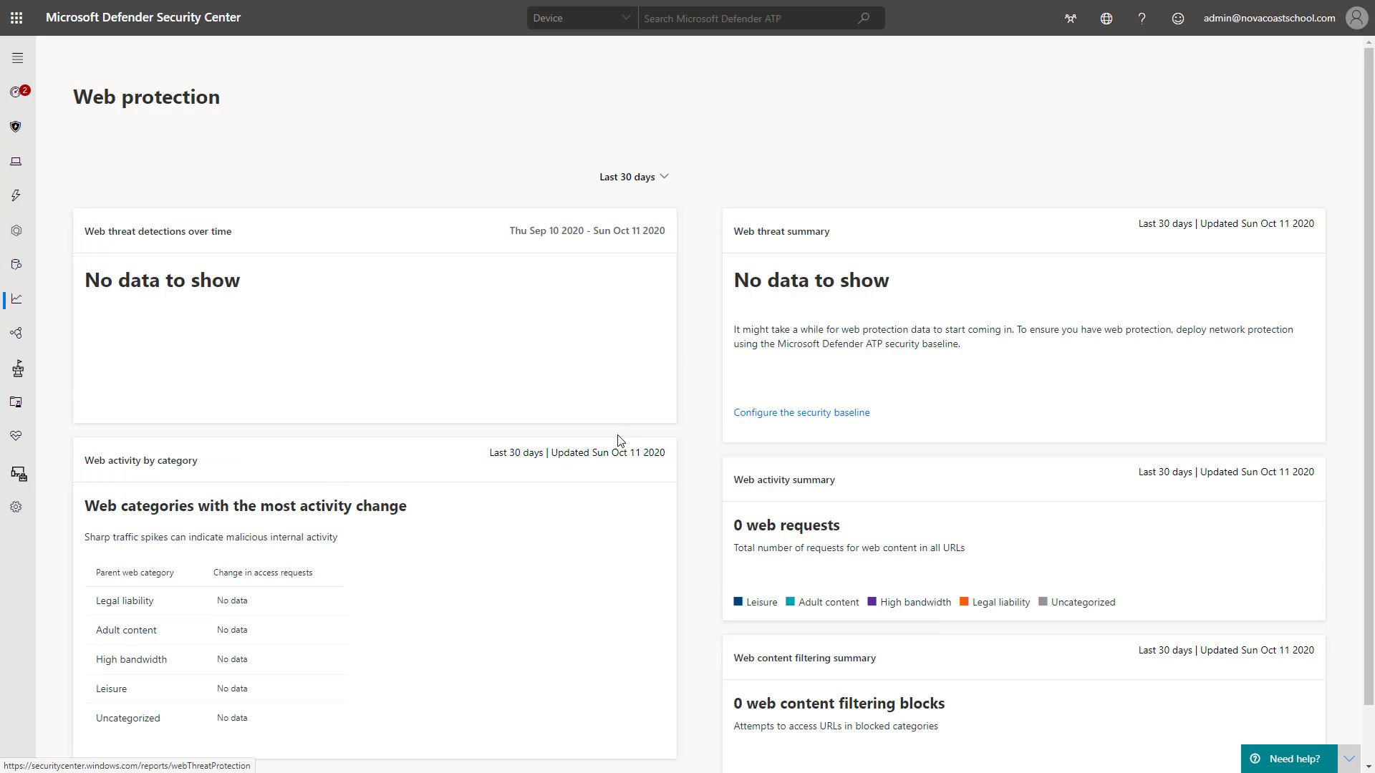
scroll(710, 448, down, 2)
scroll(648, 441, up, 2)
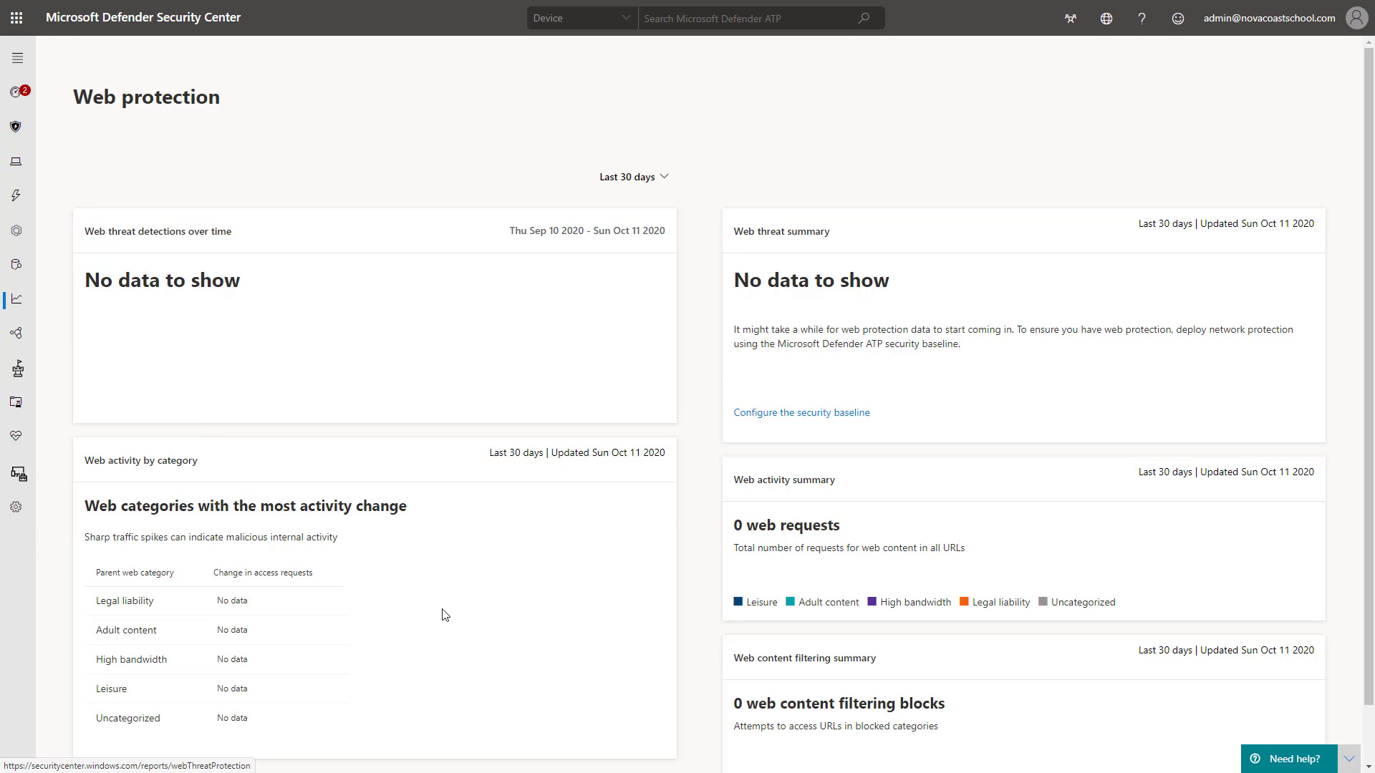